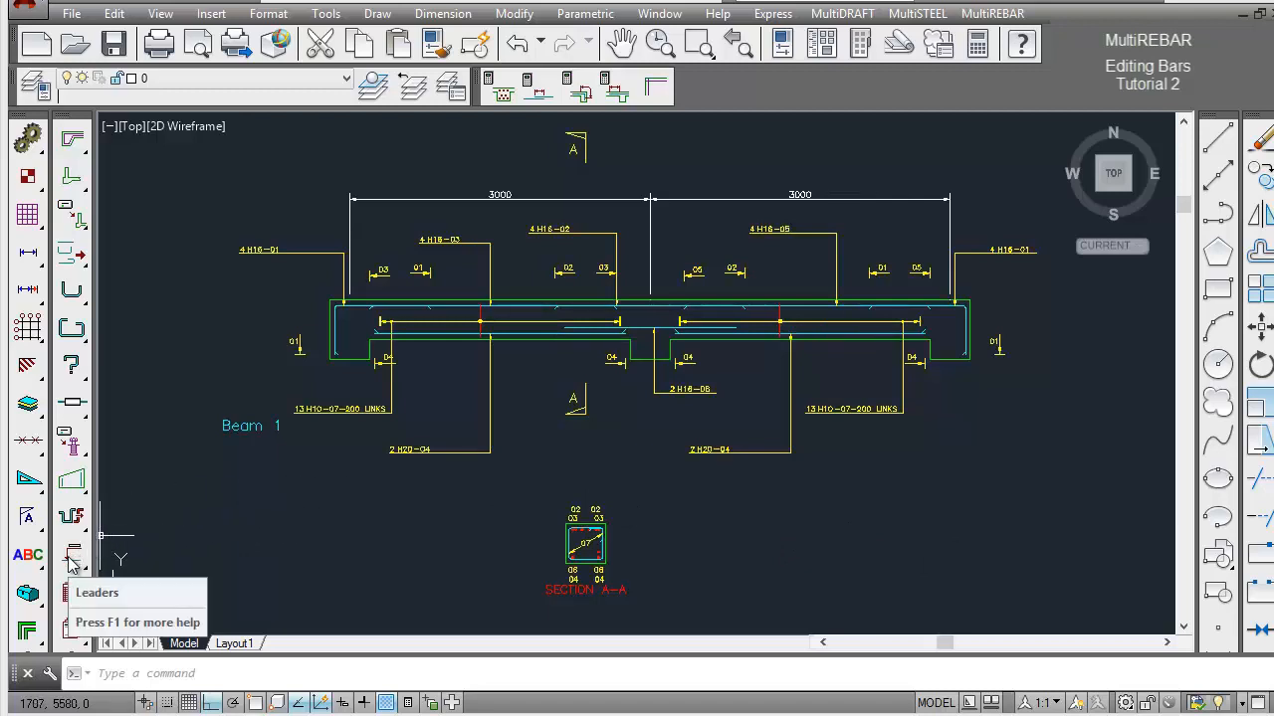
Horizontally align the five bar label leaders above the beam, from 4 H16-01 to 4 H16-01, at the height of the 4 H16-02 leader.
{"action": "left_click_drag", "start_coordinate": [71, 565], "coordinate": [428, 533]}
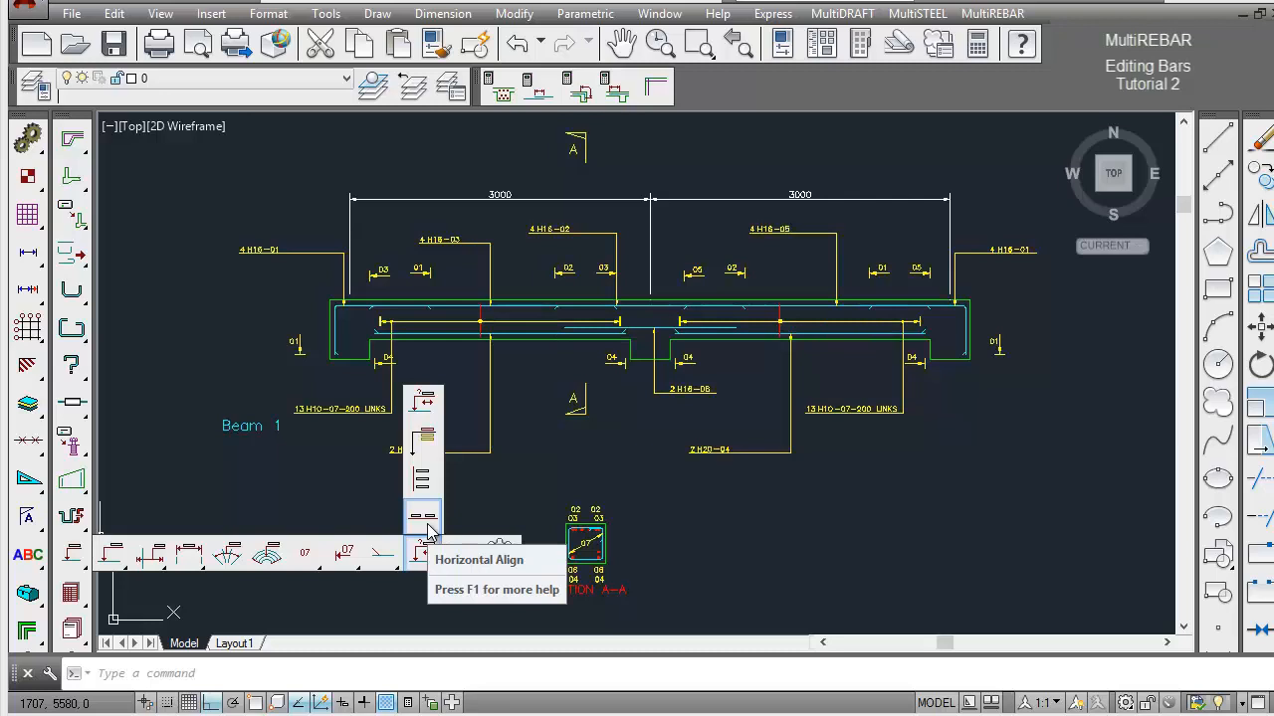
{"action": "left_click_drag", "start_coordinate": [428, 532], "coordinate": [428, 533]}
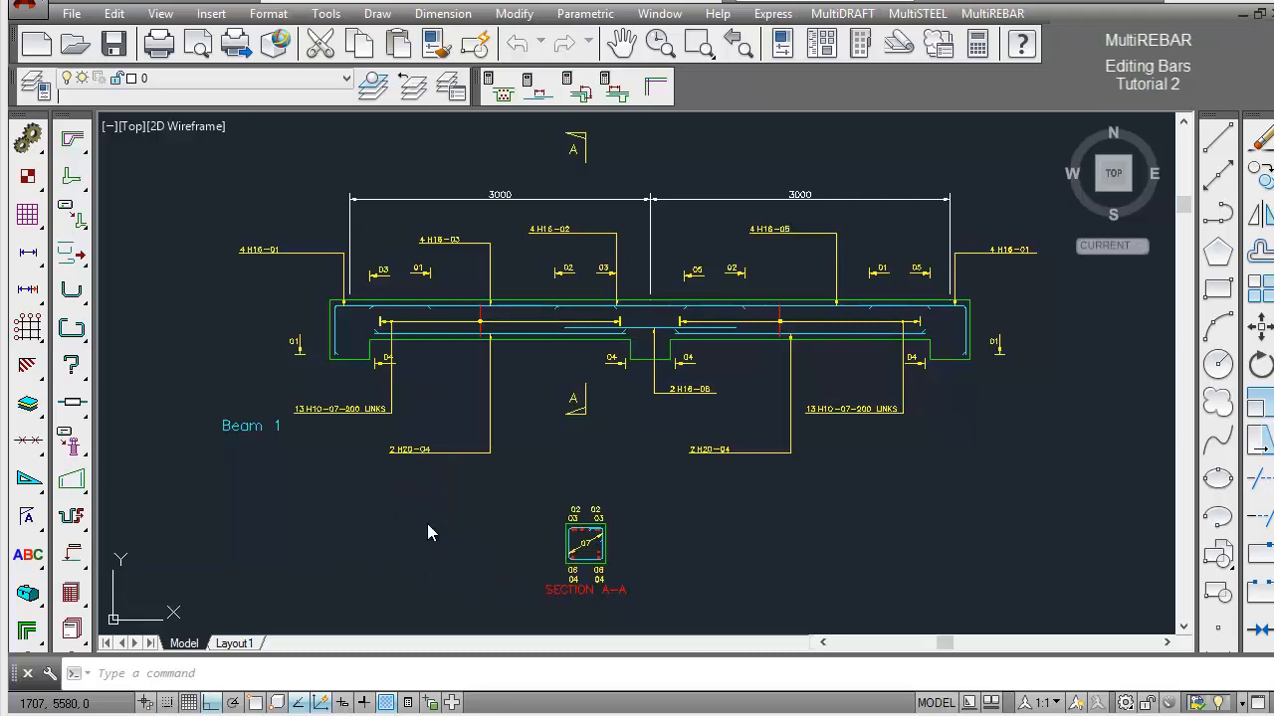
{"action": "left_click", "coordinate": [339, 237]}
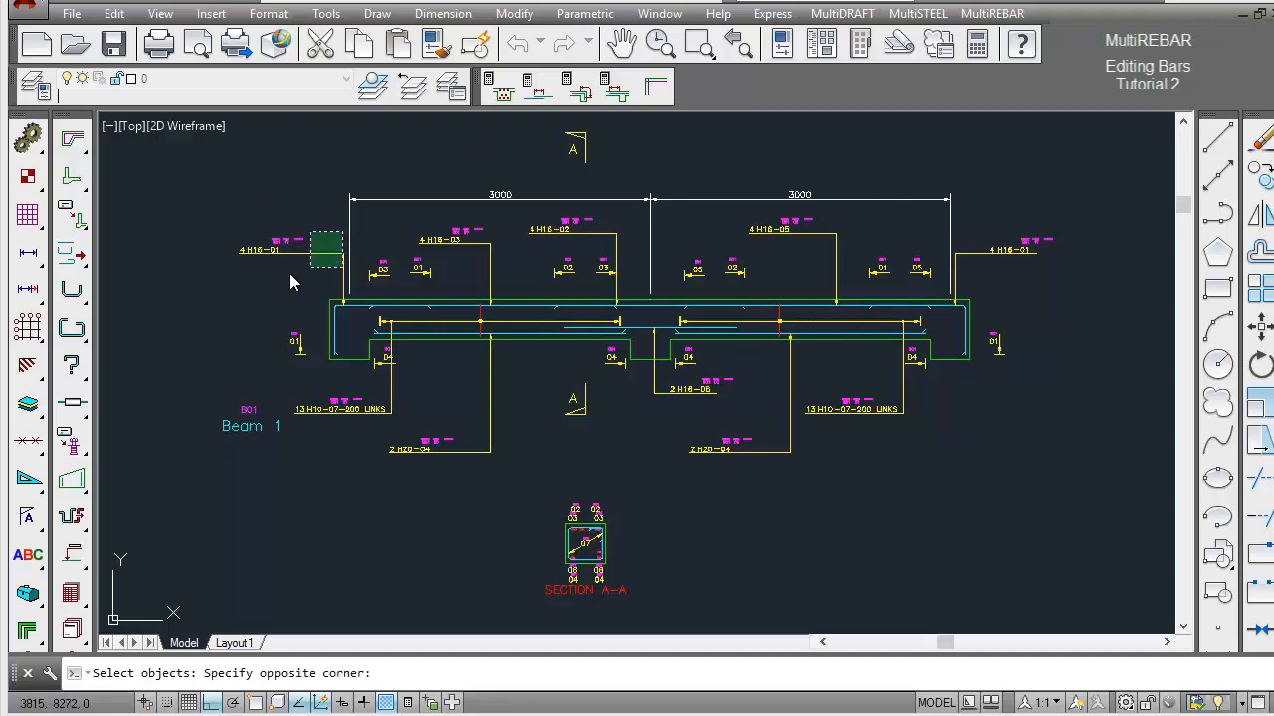
{"action": "left_click", "coordinate": [253, 275]}
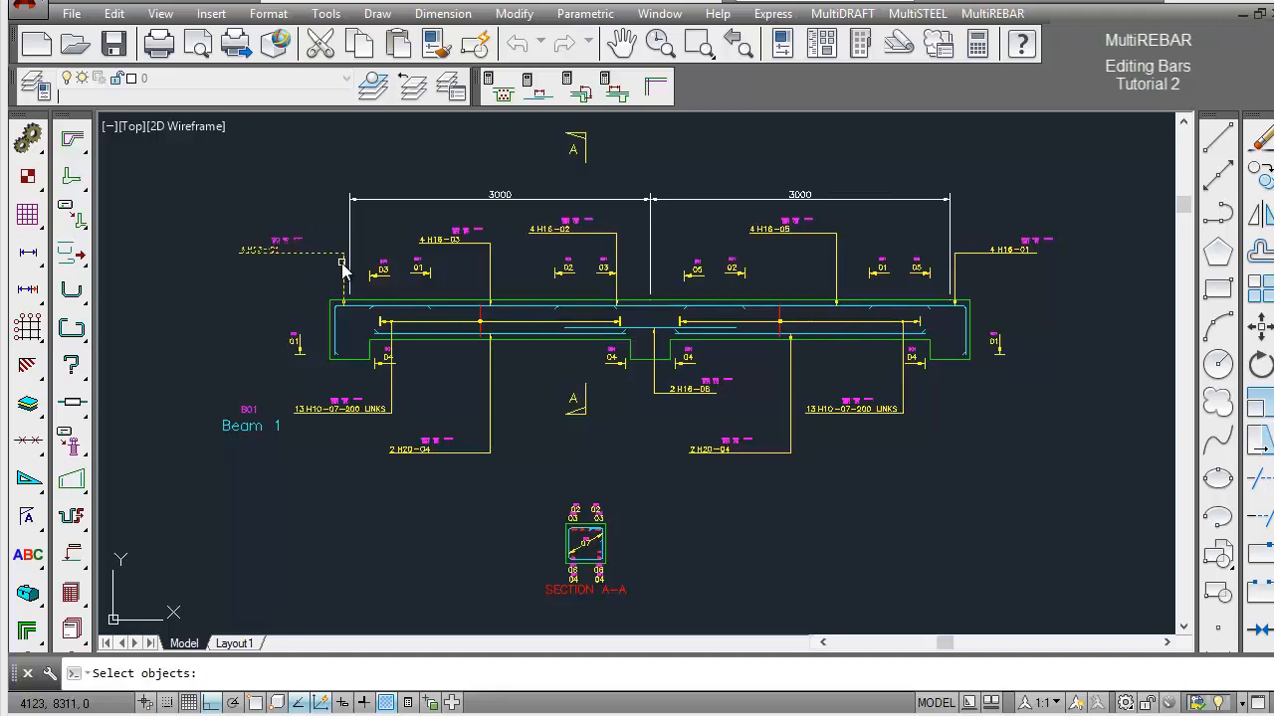
{"action": "left_click", "coordinate": [505, 222]}
{"action": "left_click", "coordinate": [408, 261]}
{"action": "left_click", "coordinate": [631, 217]}
{"action": "left_click", "coordinate": [534, 242]}
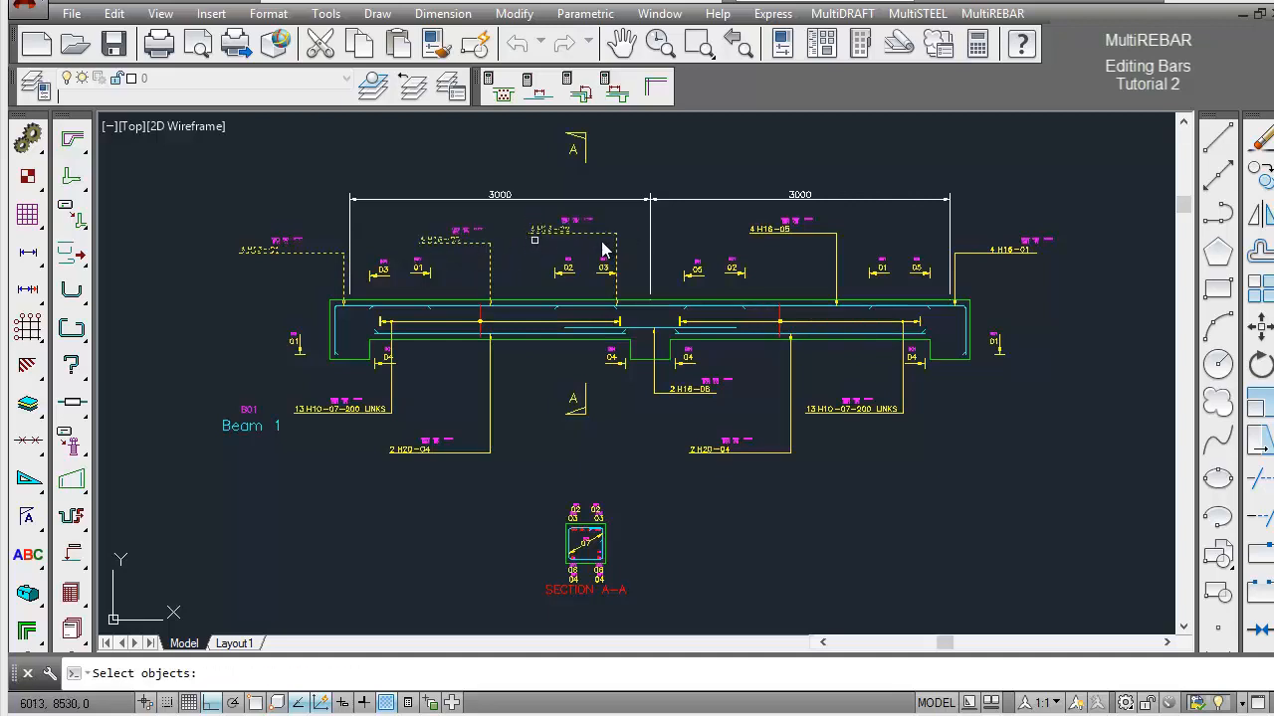
{"action": "left_click", "coordinate": [858, 219]}
{"action": "left_click", "coordinate": [754, 257]}
{"action": "left_click", "coordinate": [1080, 225]}
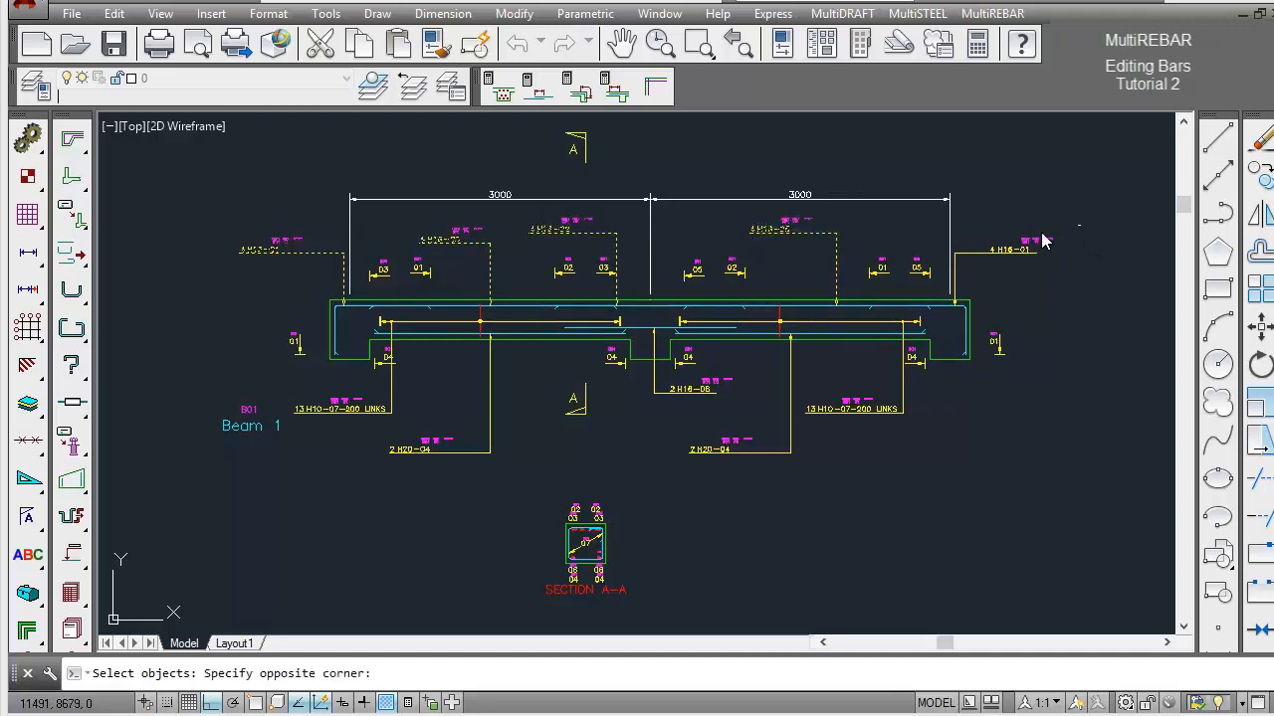
{"action": "left_click", "coordinate": [959, 268]}
{"action": "key", "text": "Return"}
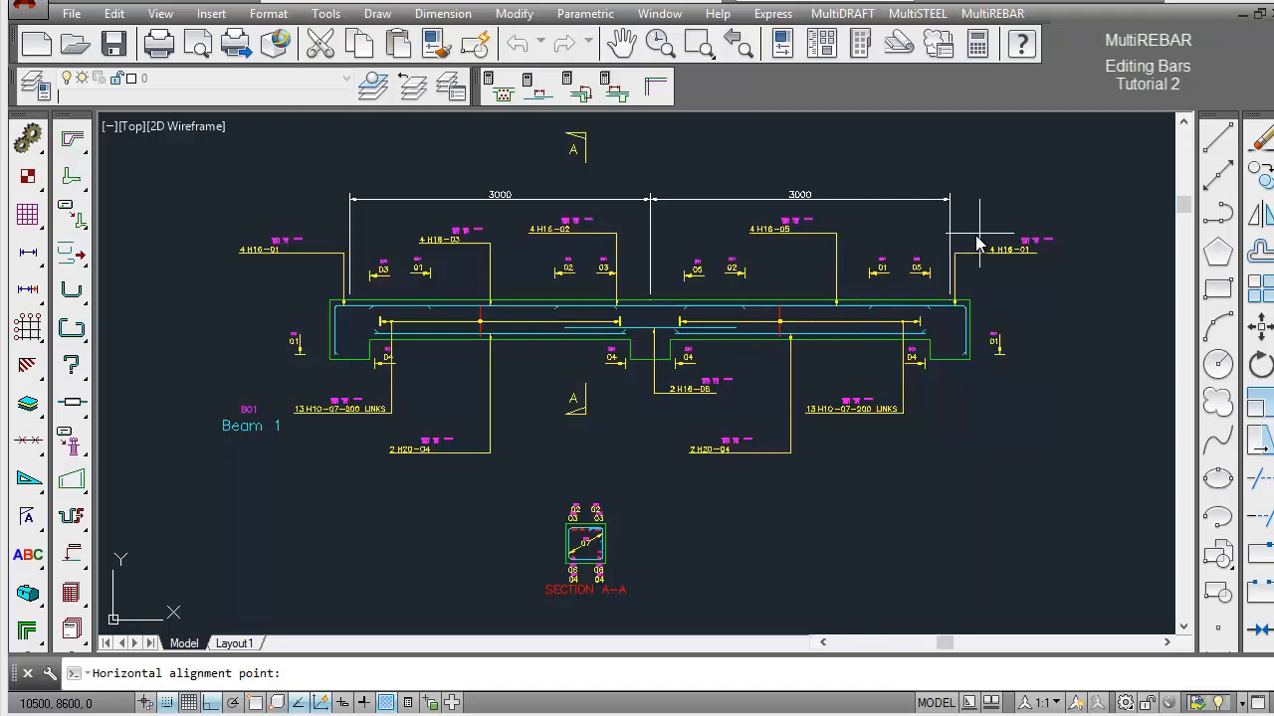
{"action": "left_click", "coordinate": [979, 236]}
Horizontally align the small bar-end marks just above the beam's top edge at a height of about Y 8200.
{"action": "key", "text": "Return"}
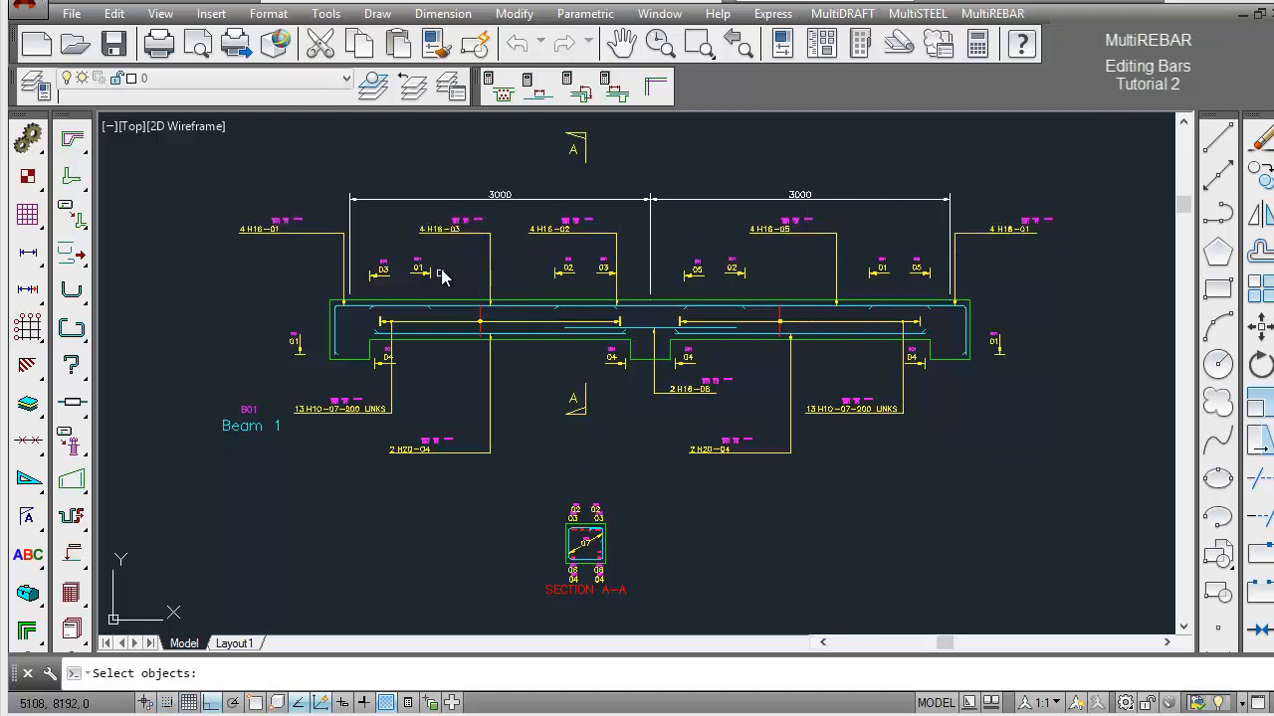
{"action": "left_click", "coordinate": [441, 276]}
{"action": "left_click", "coordinate": [383, 290]}
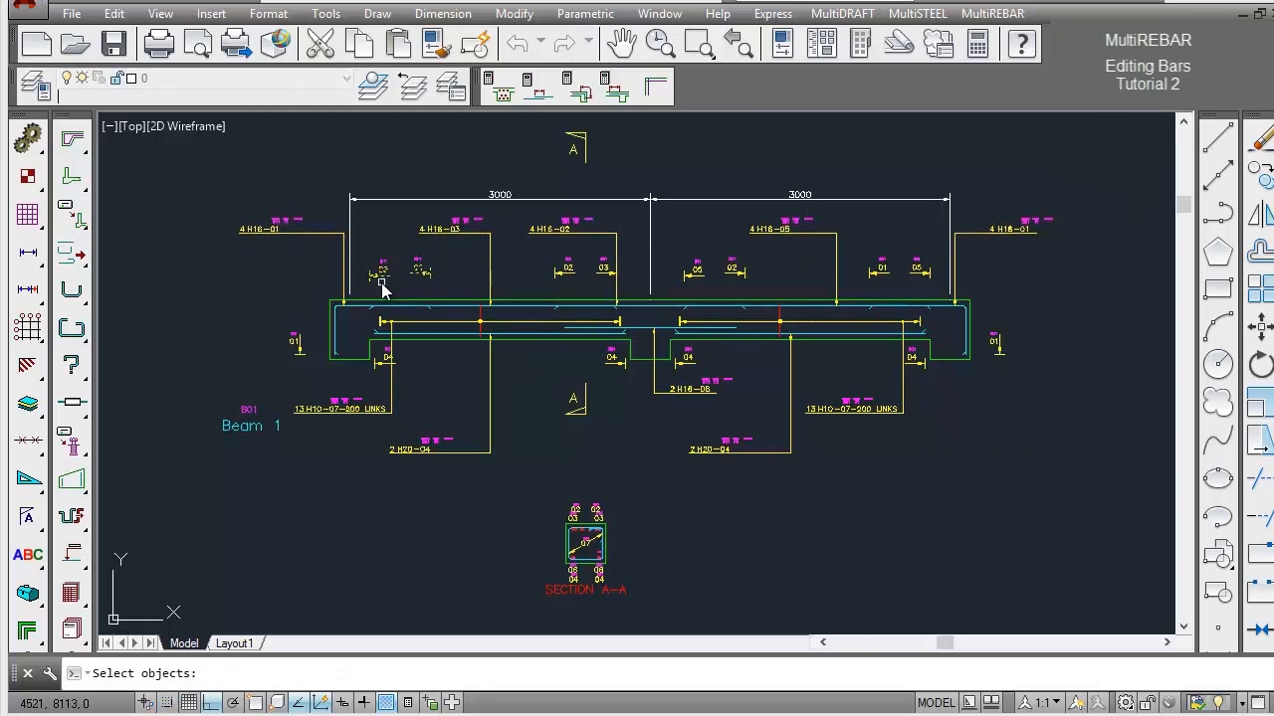
{"action": "left_click", "coordinate": [568, 275]}
{"action": "left_click", "coordinate": [603, 272]}
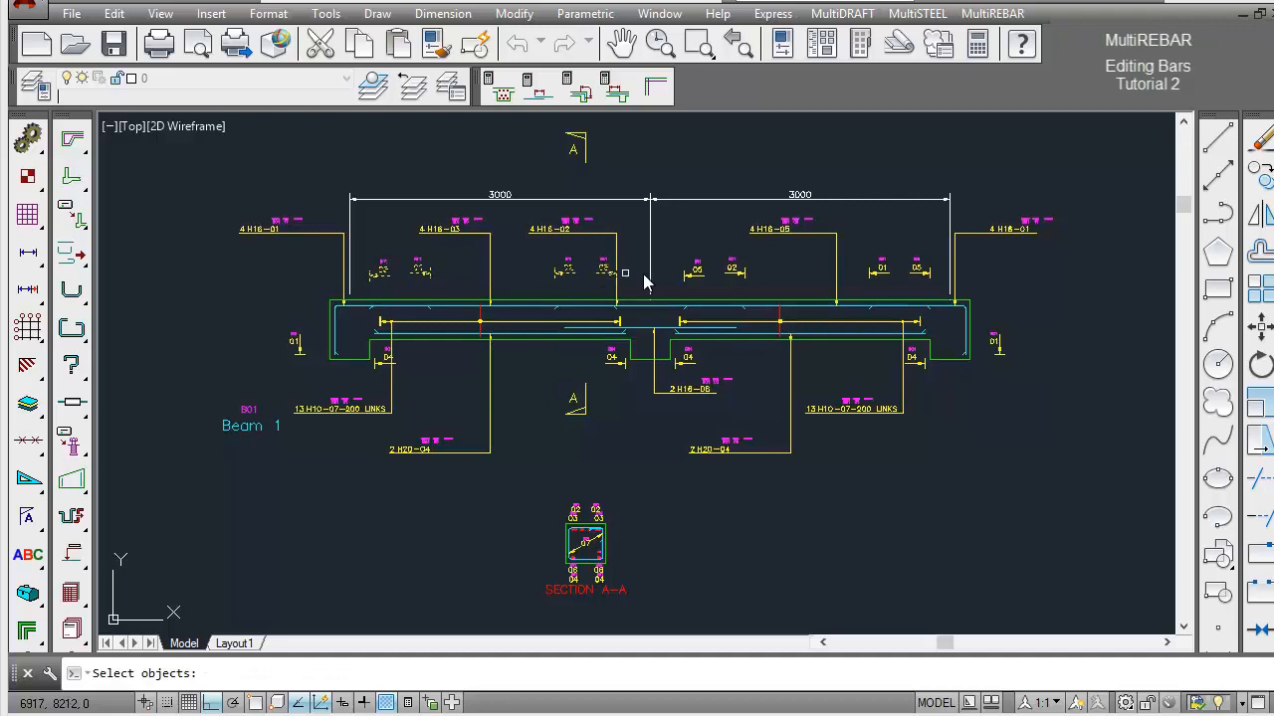
{"action": "left_click", "coordinate": [698, 281]}
{"action": "left_click", "coordinate": [731, 271]}
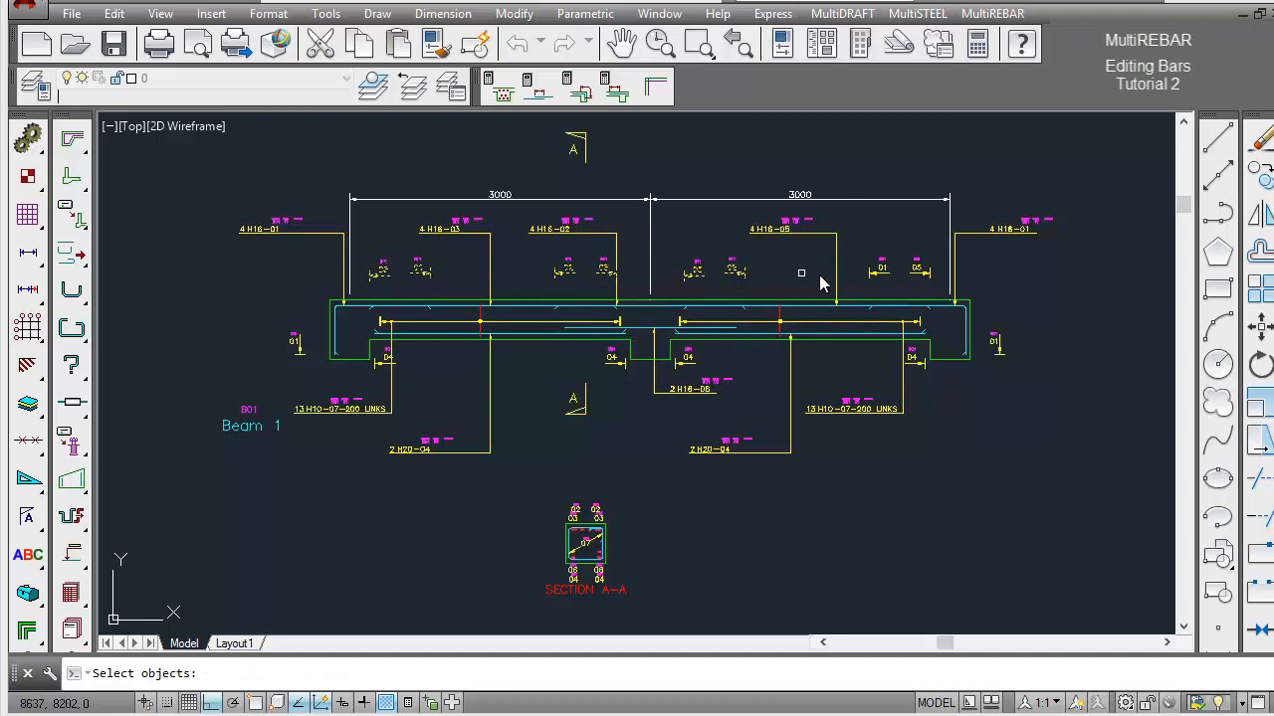
{"action": "left_click", "coordinate": [879, 279]}
{"action": "left_click", "coordinate": [916, 276]}
{"action": "key", "text": "Return"}
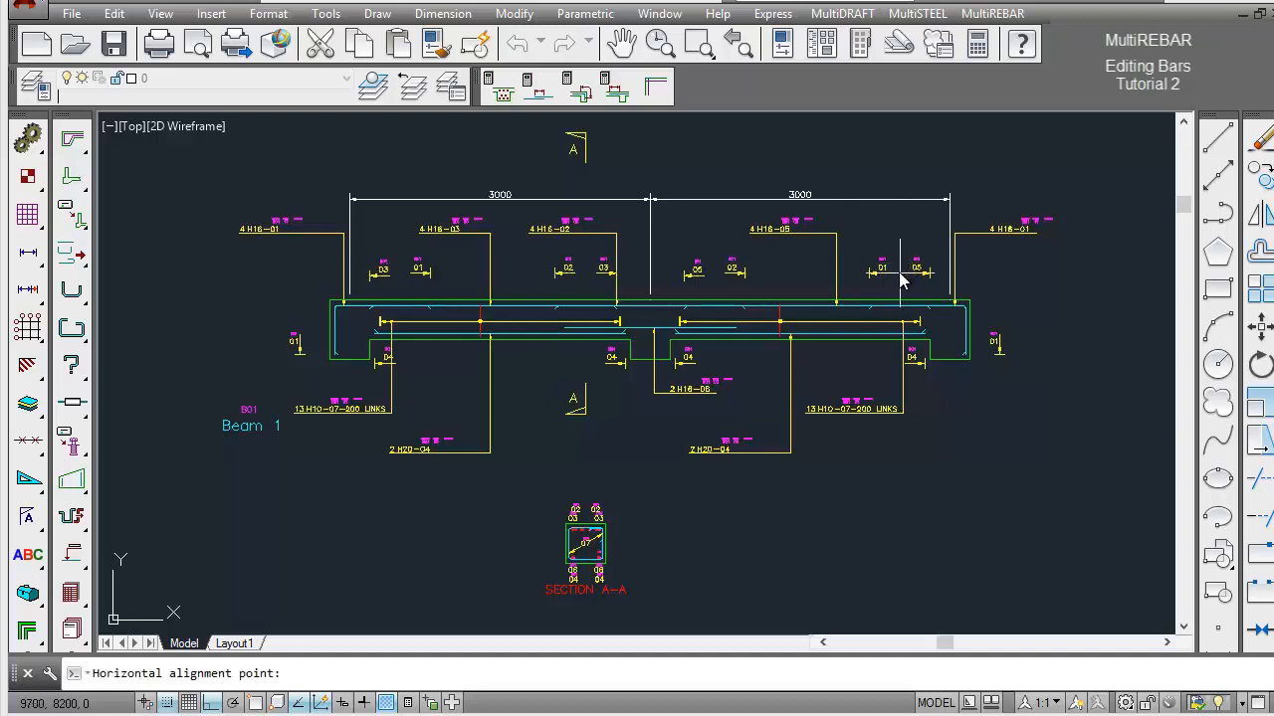
{"action": "left_click", "coordinate": [901, 281]}
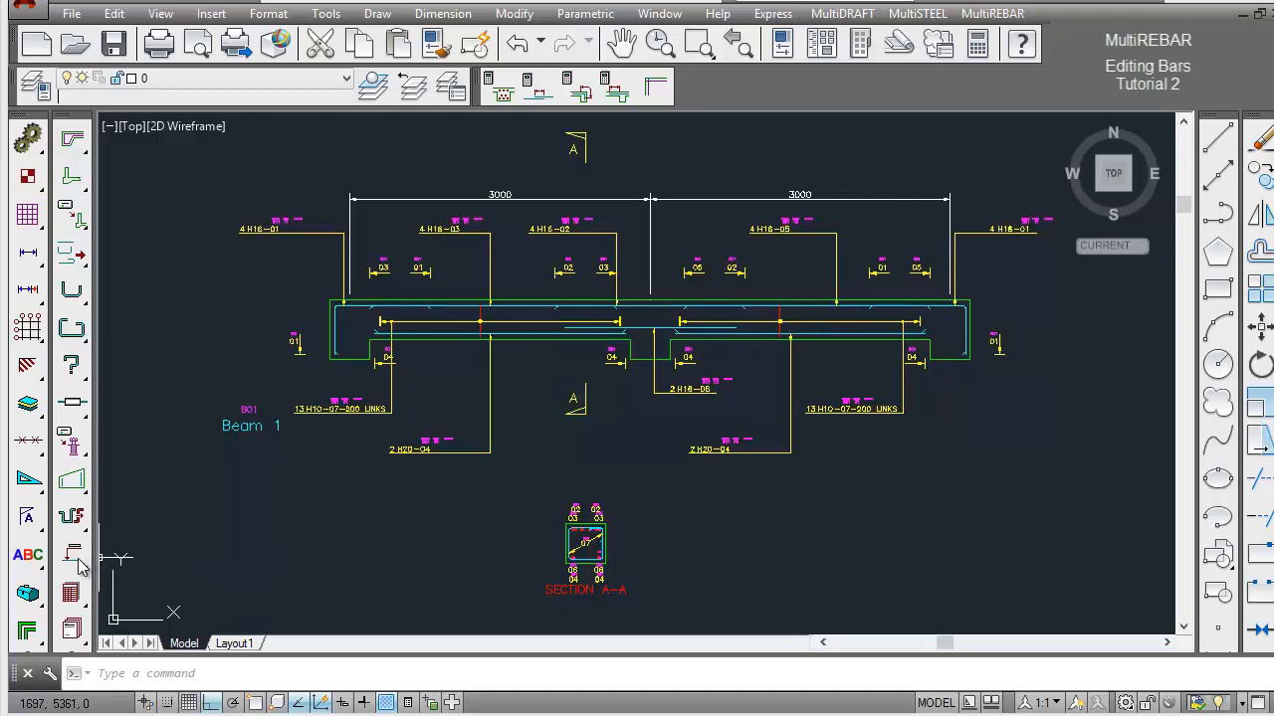
Edit the left span's 2 H20-04 leader with Ortho off, relocating its label slightly down and to the right.
{"action": "left_click_drag", "start_coordinate": [79, 565], "coordinate": [426, 401]}
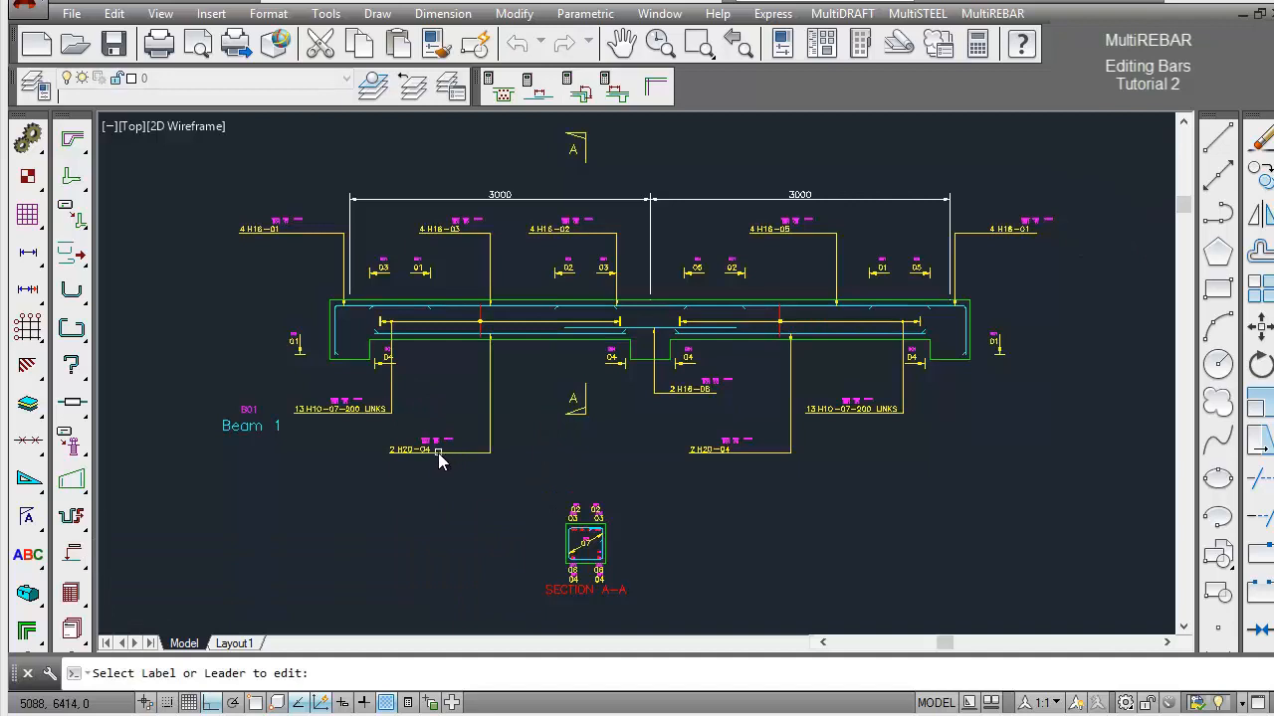
{"action": "left_click", "coordinate": [437, 454]}
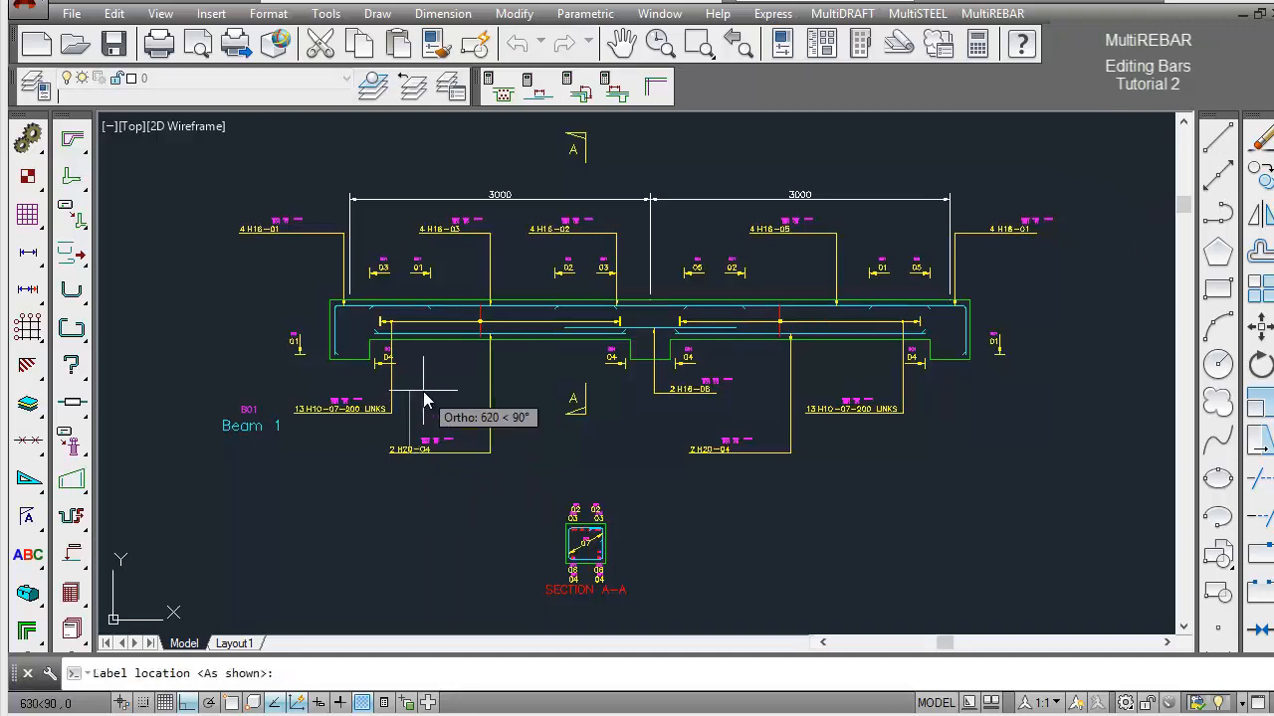
{"action": "key", "text": "F8"}
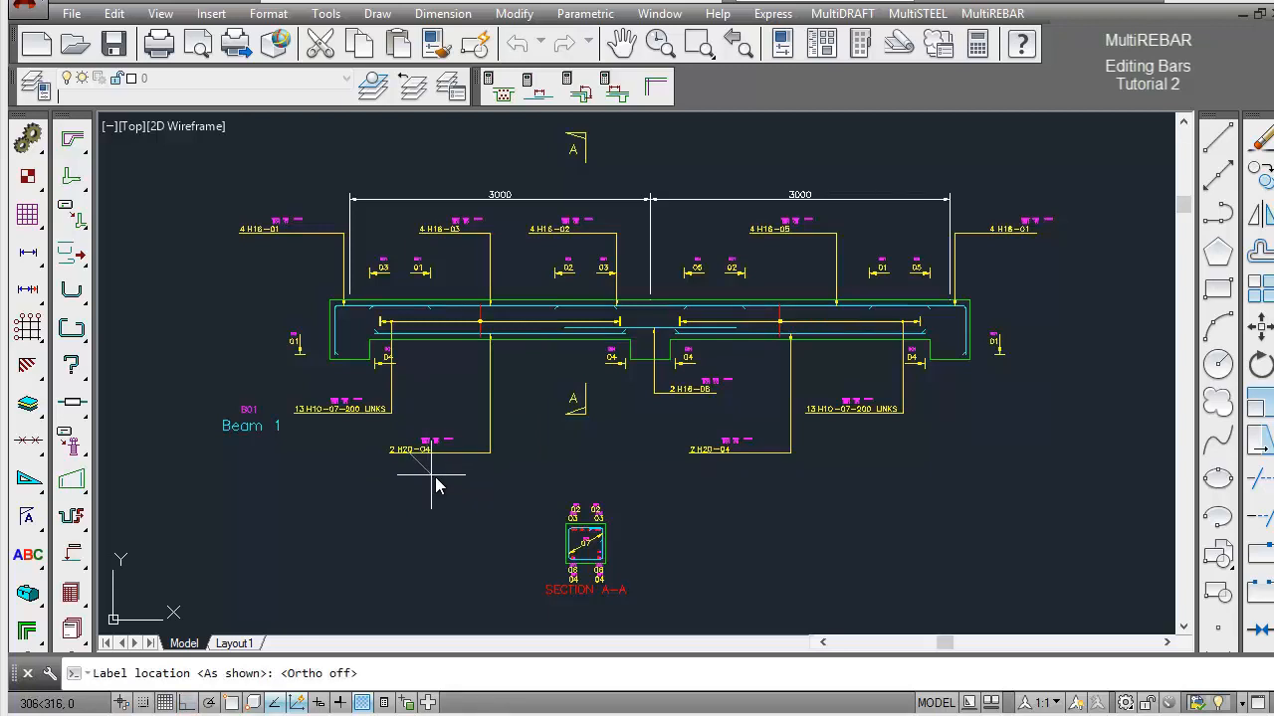
{"action": "left_click", "coordinate": [442, 487]}
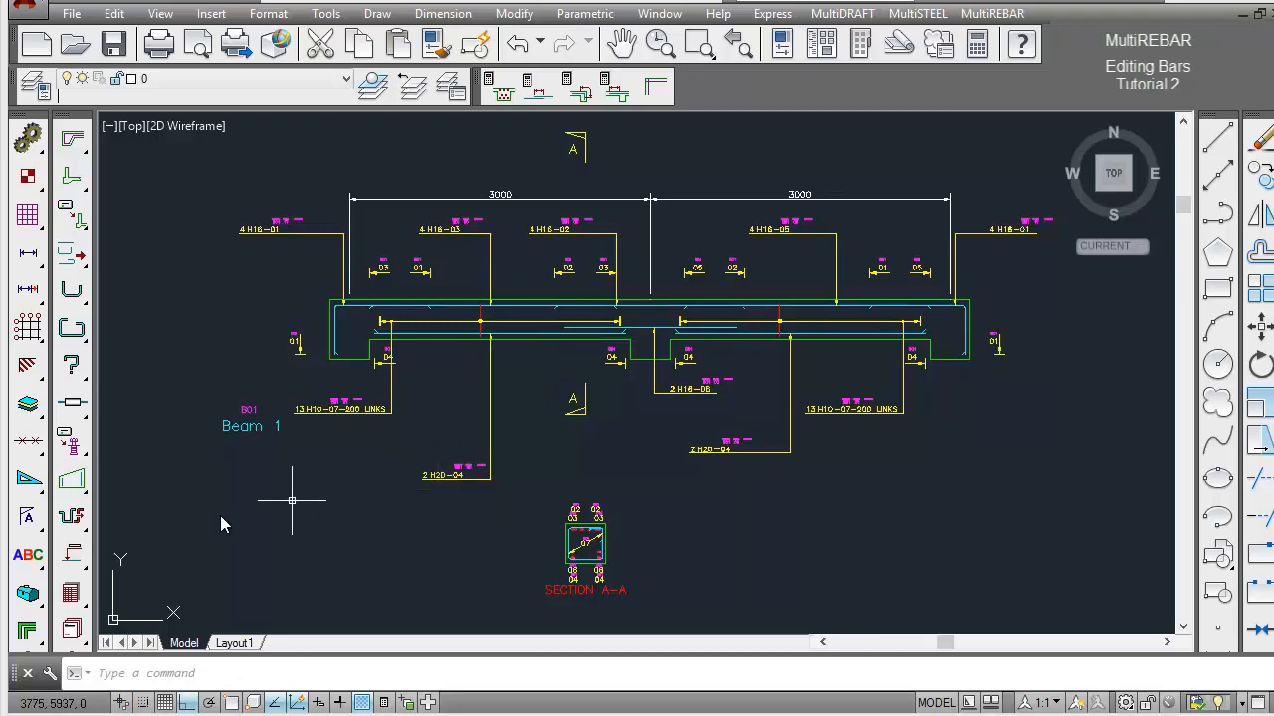
Horizontally align the two 2 H20-04 leaders below the beam at a height of about Y 6700.
{"action": "left_click_drag", "start_coordinate": [79, 565], "coordinate": [420, 526]}
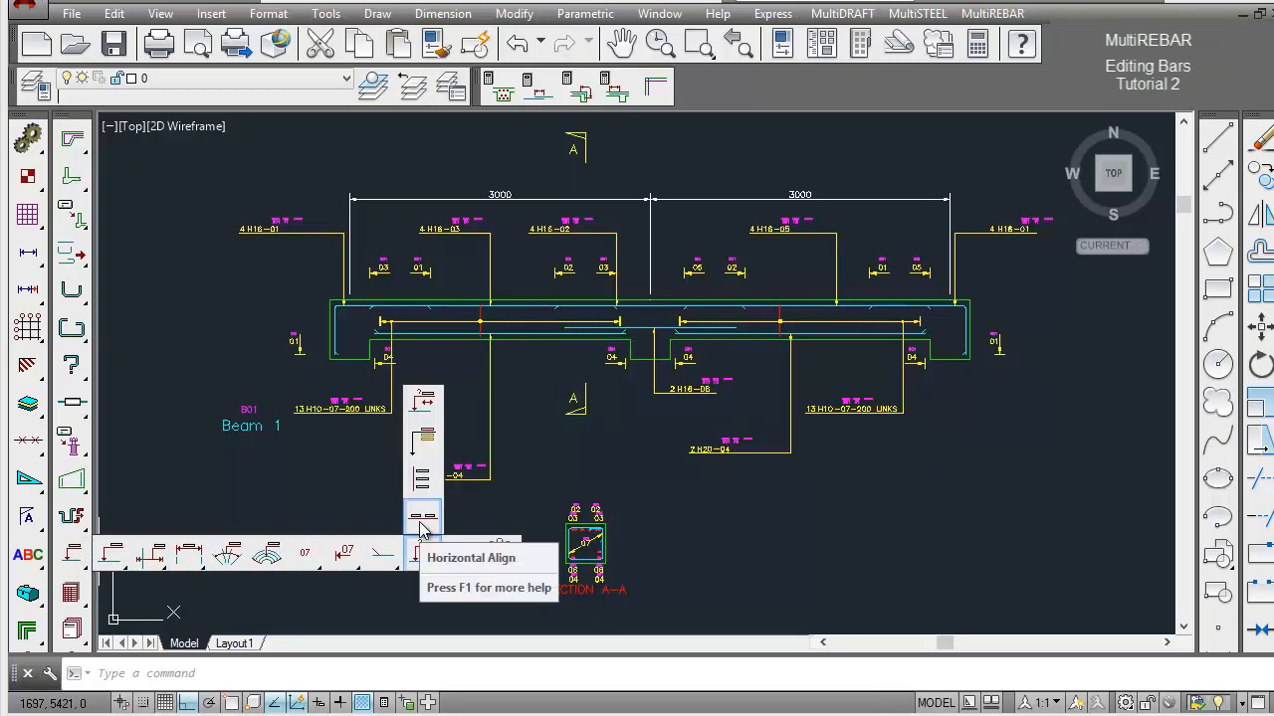
{"action": "left_click_drag", "start_coordinate": [420, 526], "coordinate": [420, 526]}
{"action": "left_click", "coordinate": [505, 485]}
{"action": "left_click", "coordinate": [422, 466]}
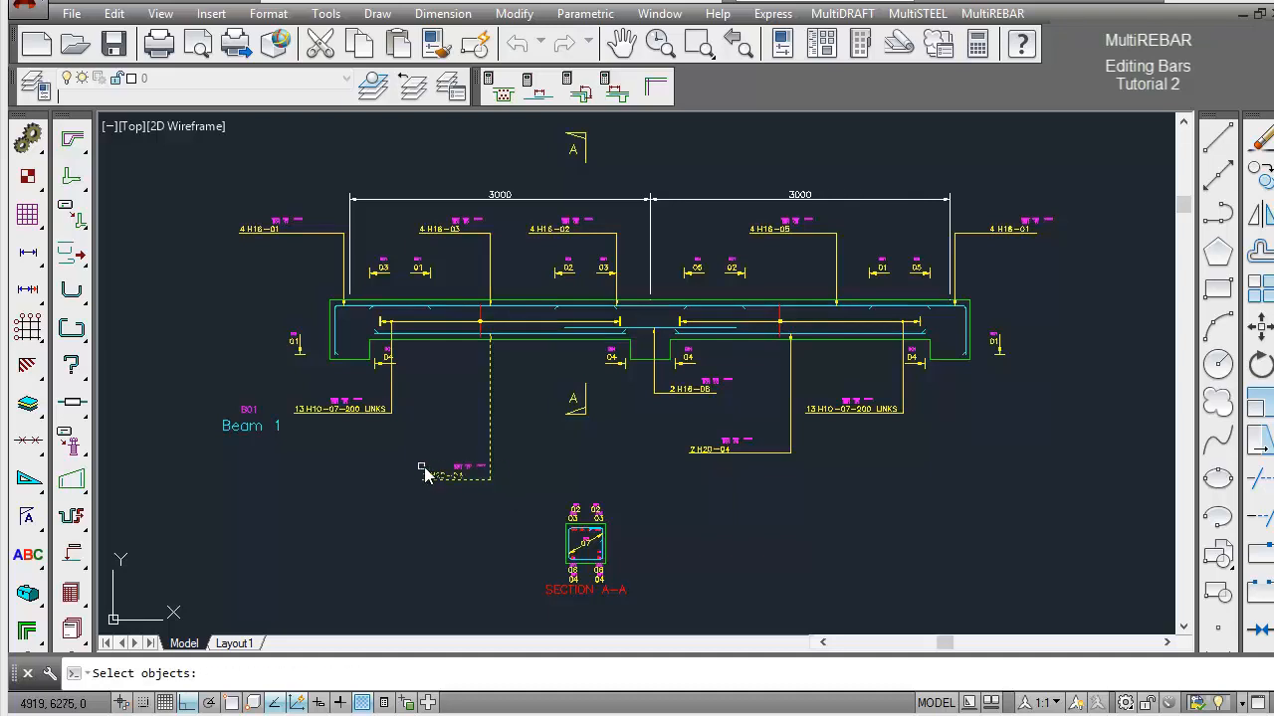
{"action": "left_click", "coordinate": [801, 465]}
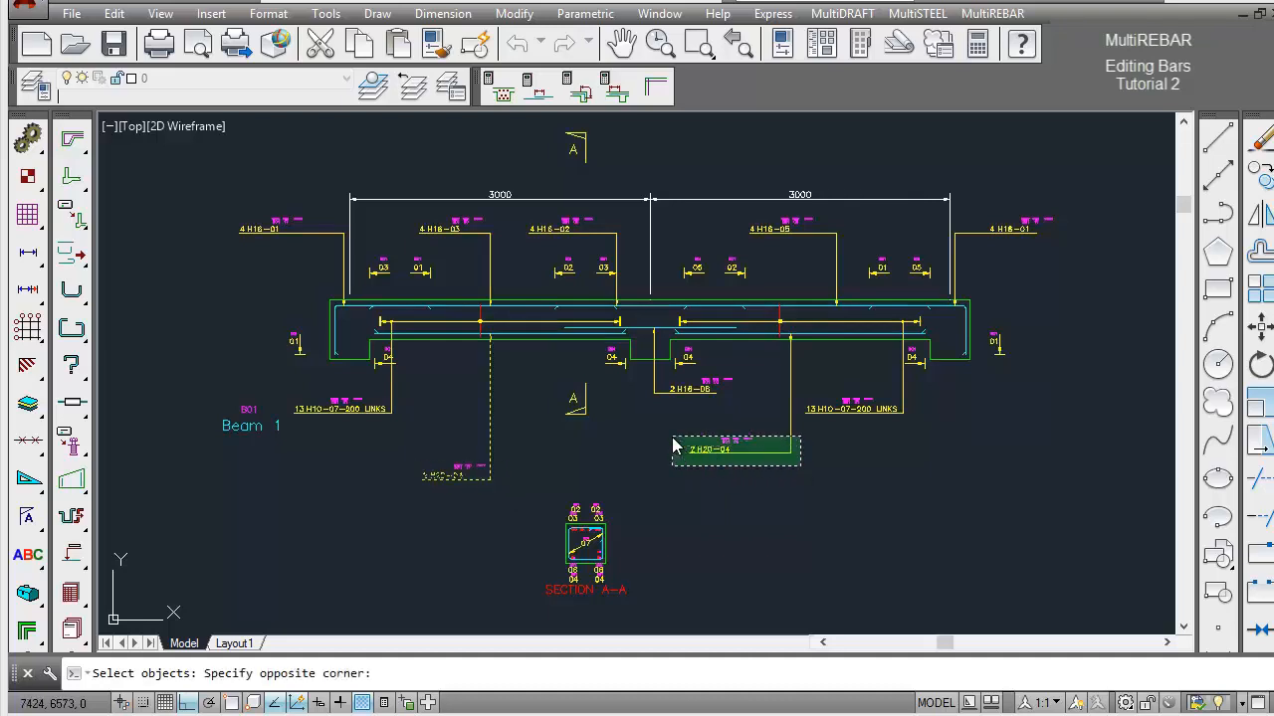
{"action": "left_click", "coordinate": [673, 448]}
{"action": "key", "text": "Return"}
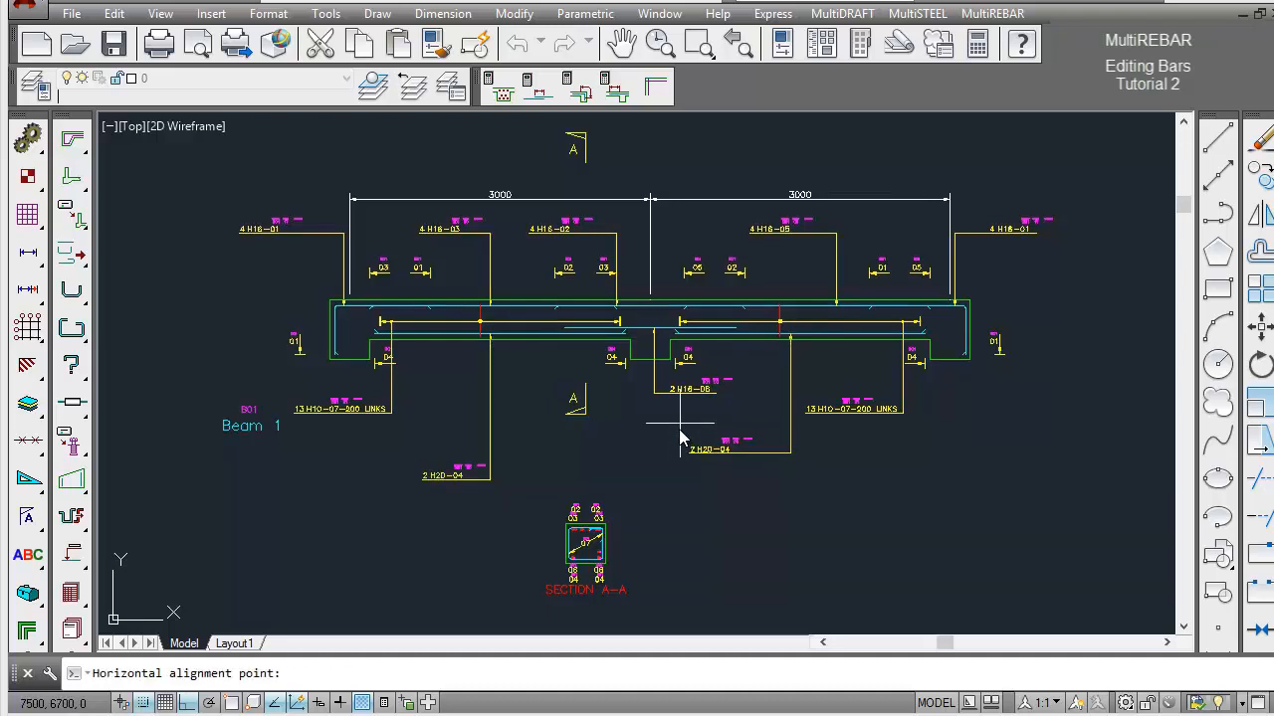
{"action": "left_click", "coordinate": [681, 436]}
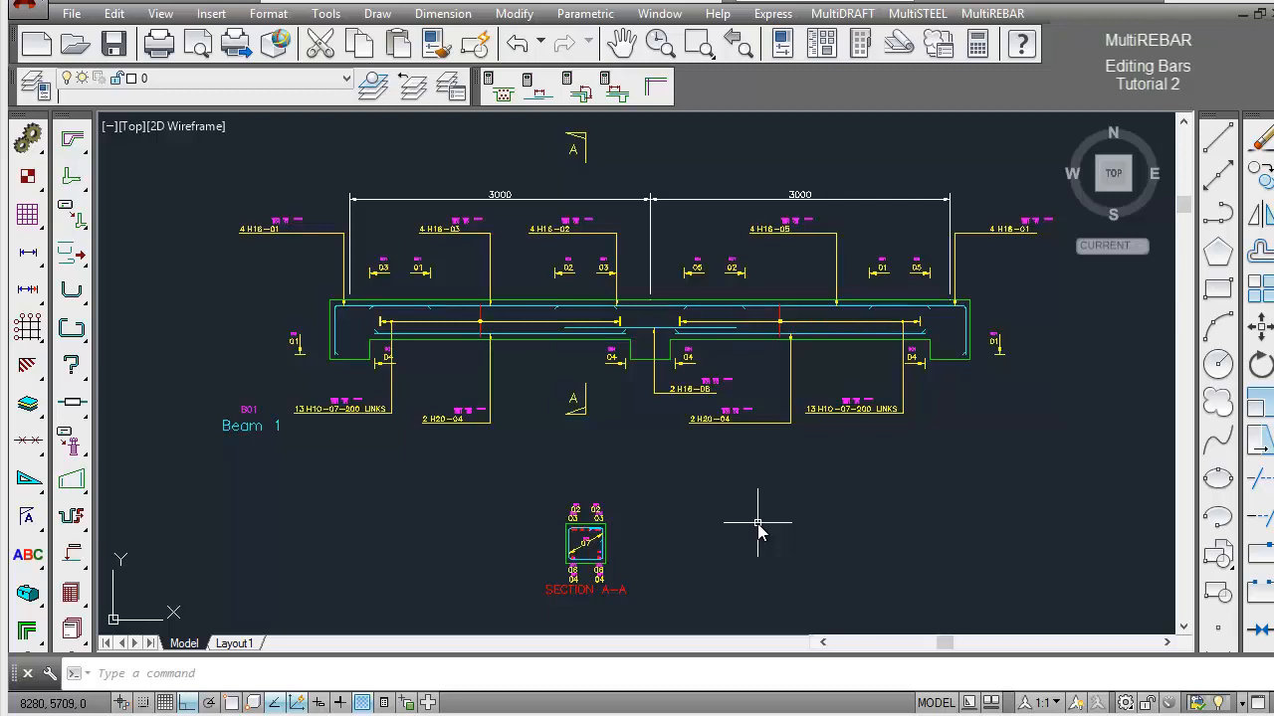
Move the left span's 13 H10-07-200 LINKS label and leader about 139 units horizontally to the right.
{"action": "left_click", "coordinate": [1261, 329]}
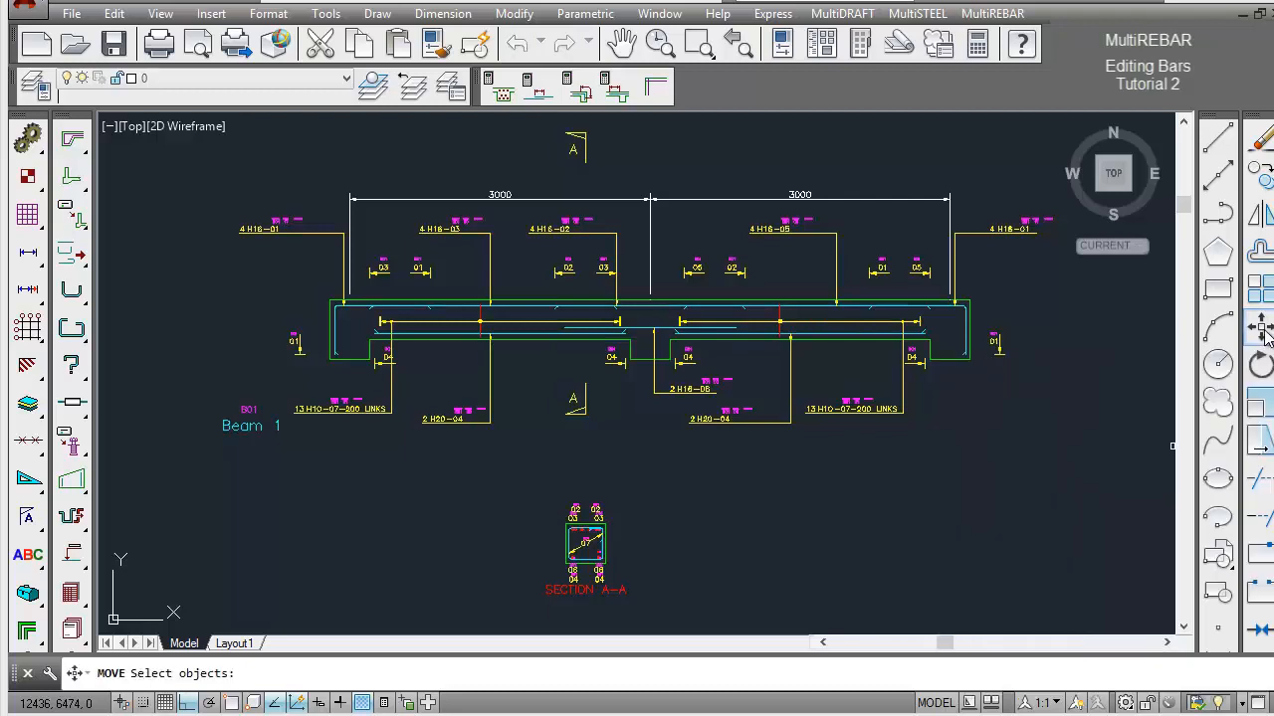
{"action": "left_click", "coordinate": [404, 395]}
{"action": "left_click", "coordinate": [379, 426]}
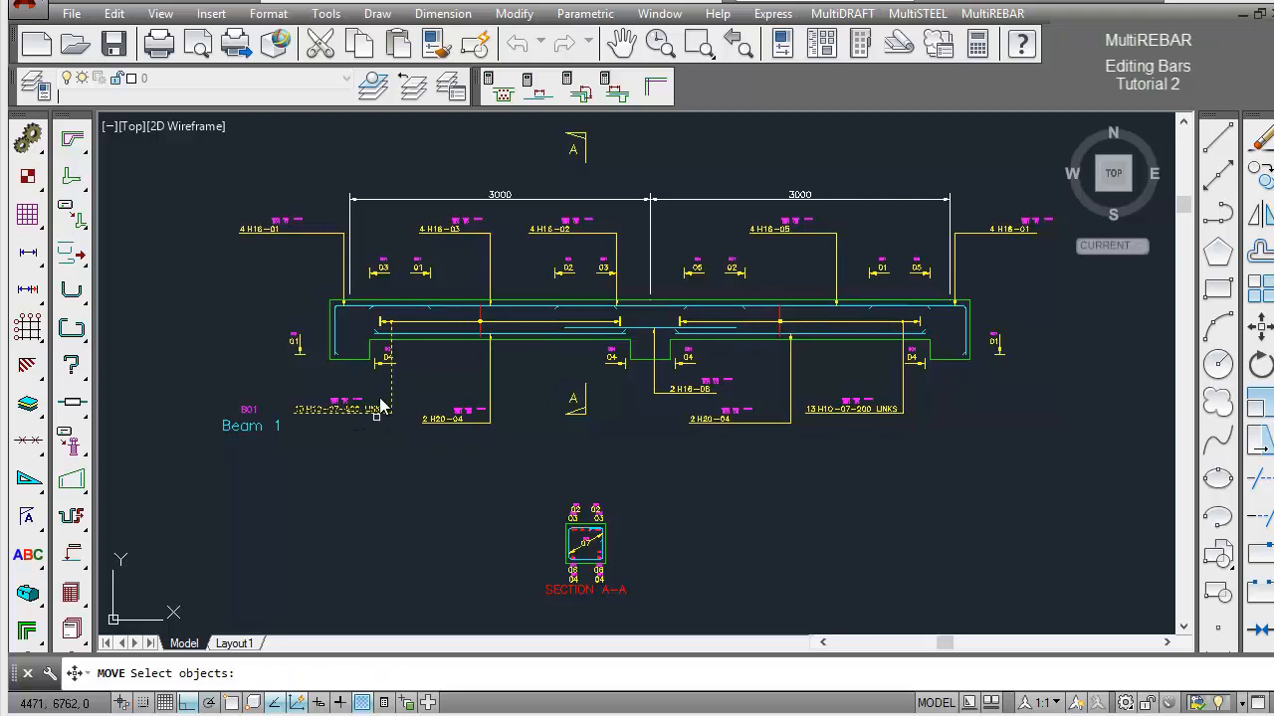
{"action": "left_click", "coordinate": [401, 334]}
{"action": "left_click", "coordinate": [399, 335]}
{"action": "key", "text": "Return"}
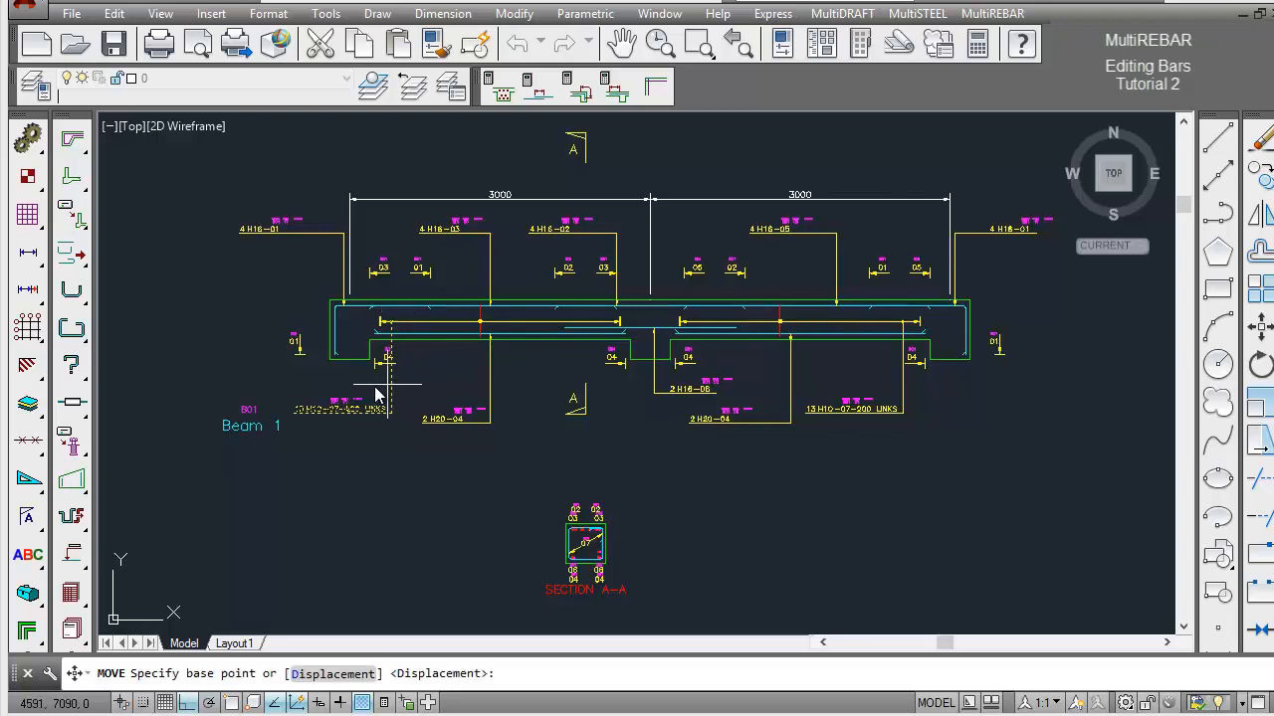
{"action": "left_click", "coordinate": [353, 396]}
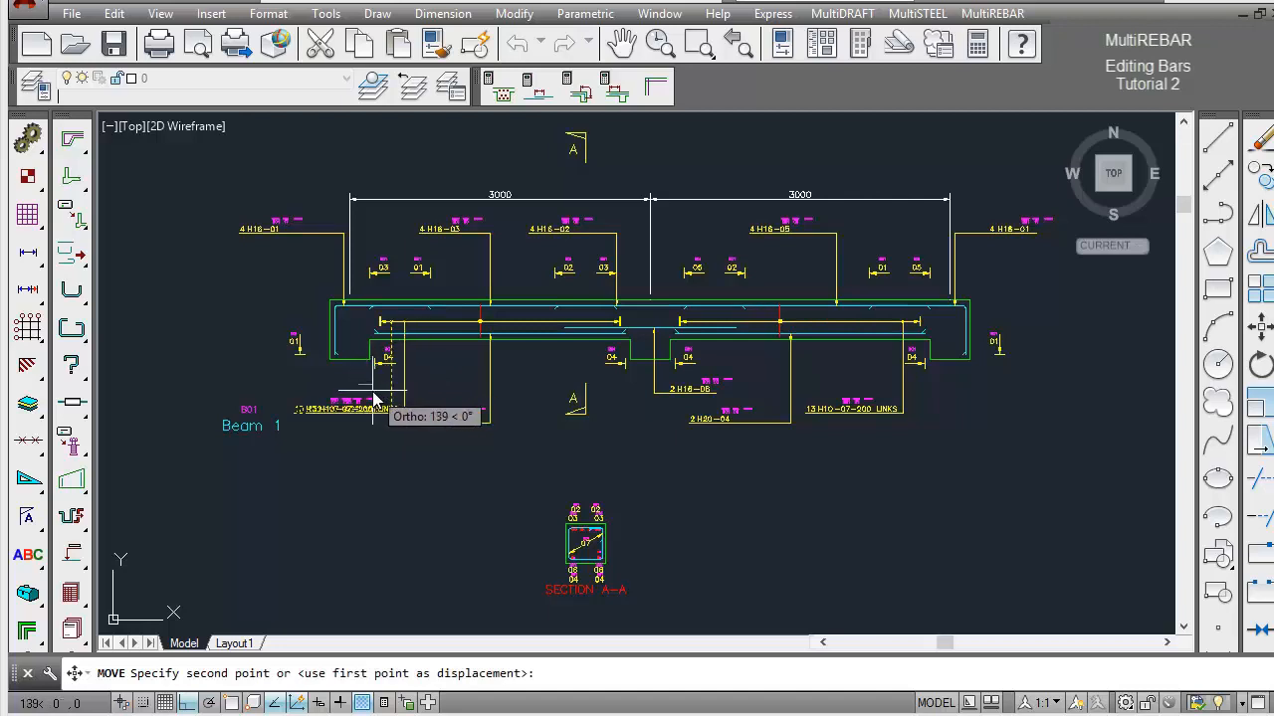
{"action": "left_click", "coordinate": [374, 399]}
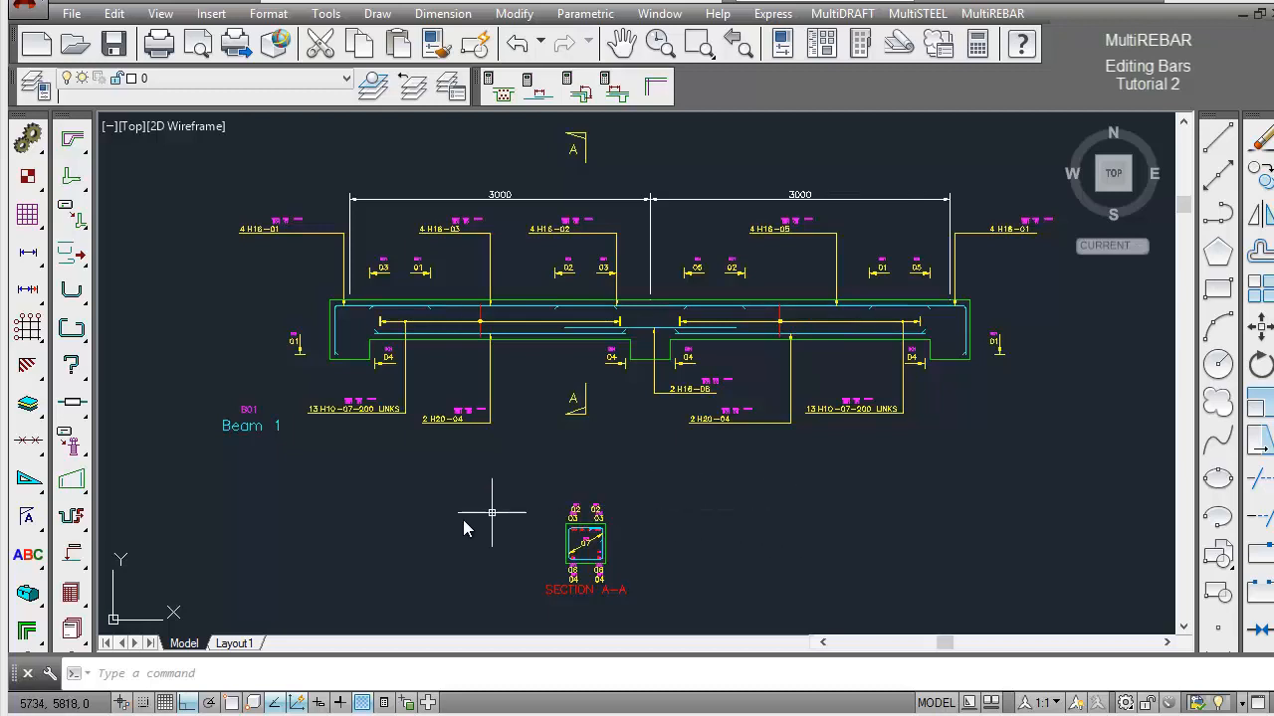
Run the MultiREBAR drawing audit with the preset update, show and check options, and close its report.
{"action": "left_click_drag", "start_coordinate": [70, 593], "coordinate": [342, 601]}
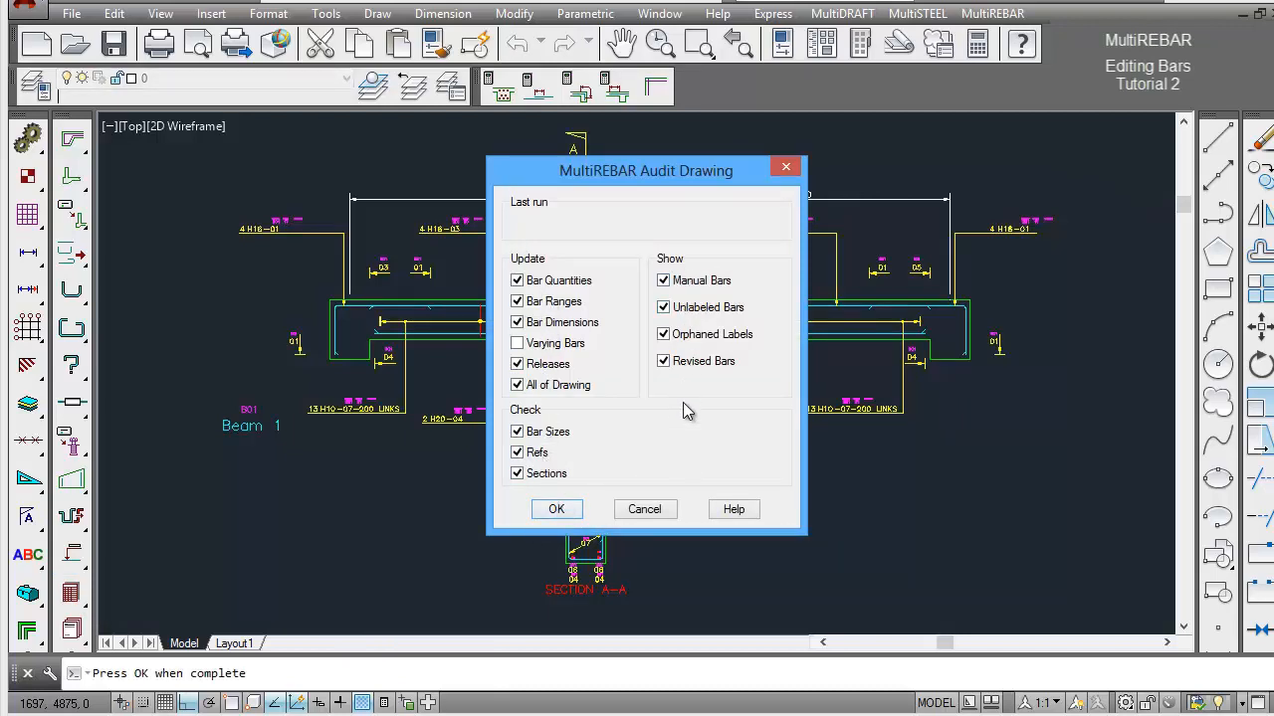
{"action": "left_click", "coordinate": [569, 515]}
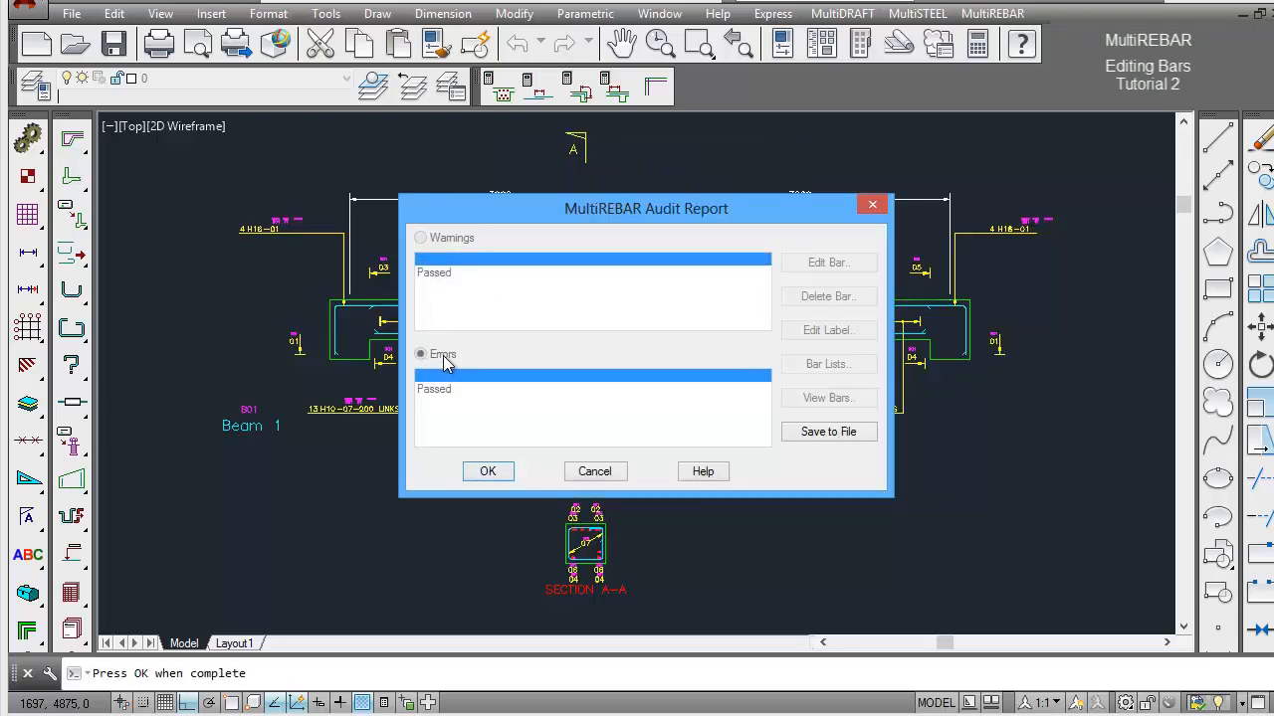
{"action": "left_click", "coordinate": [489, 472]}
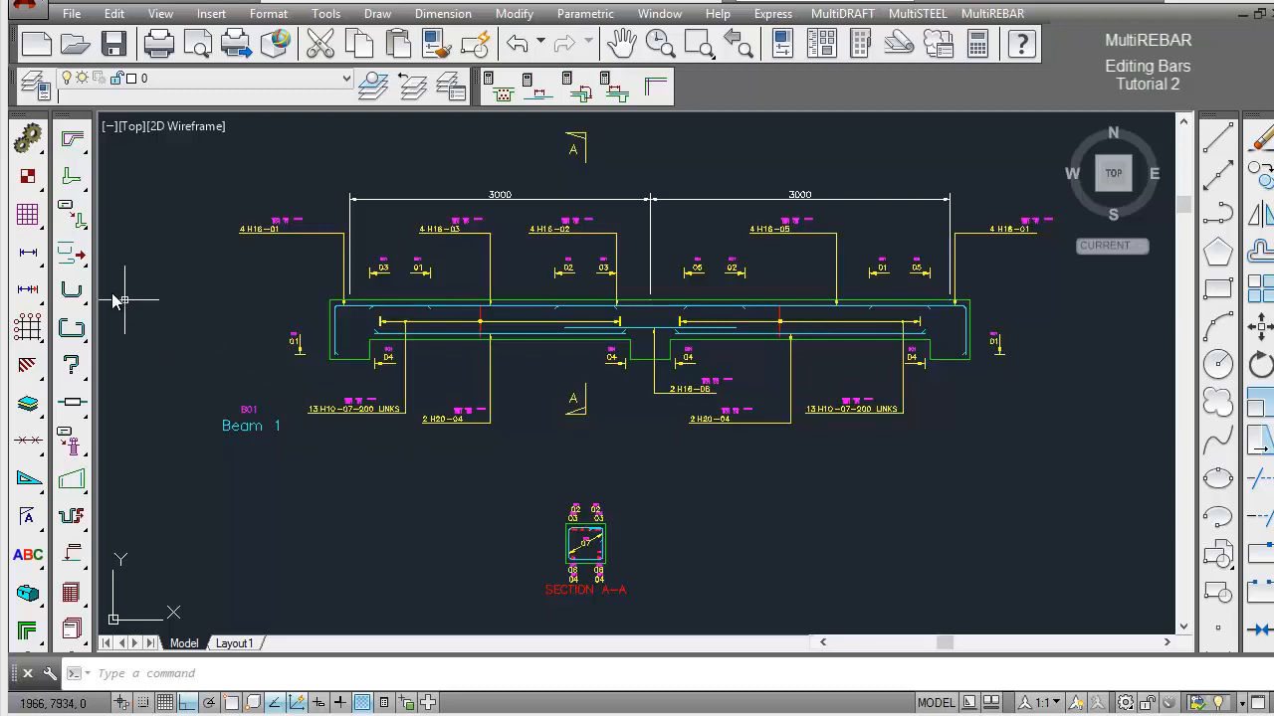
Start adding a new member to the first blank slot on Page 1 of the MultiREBAR Concrete Member Library.
{"action": "left_click", "coordinate": [78, 221]}
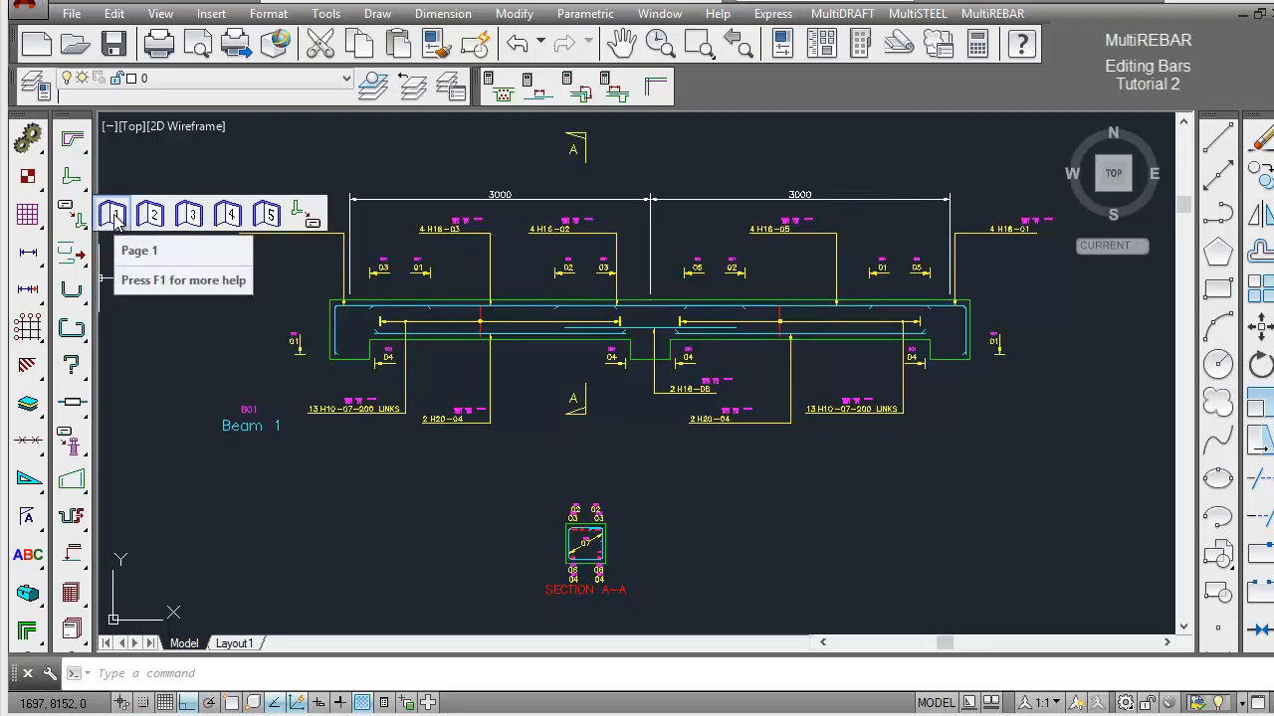
{"action": "left_click", "coordinate": [114, 215]}
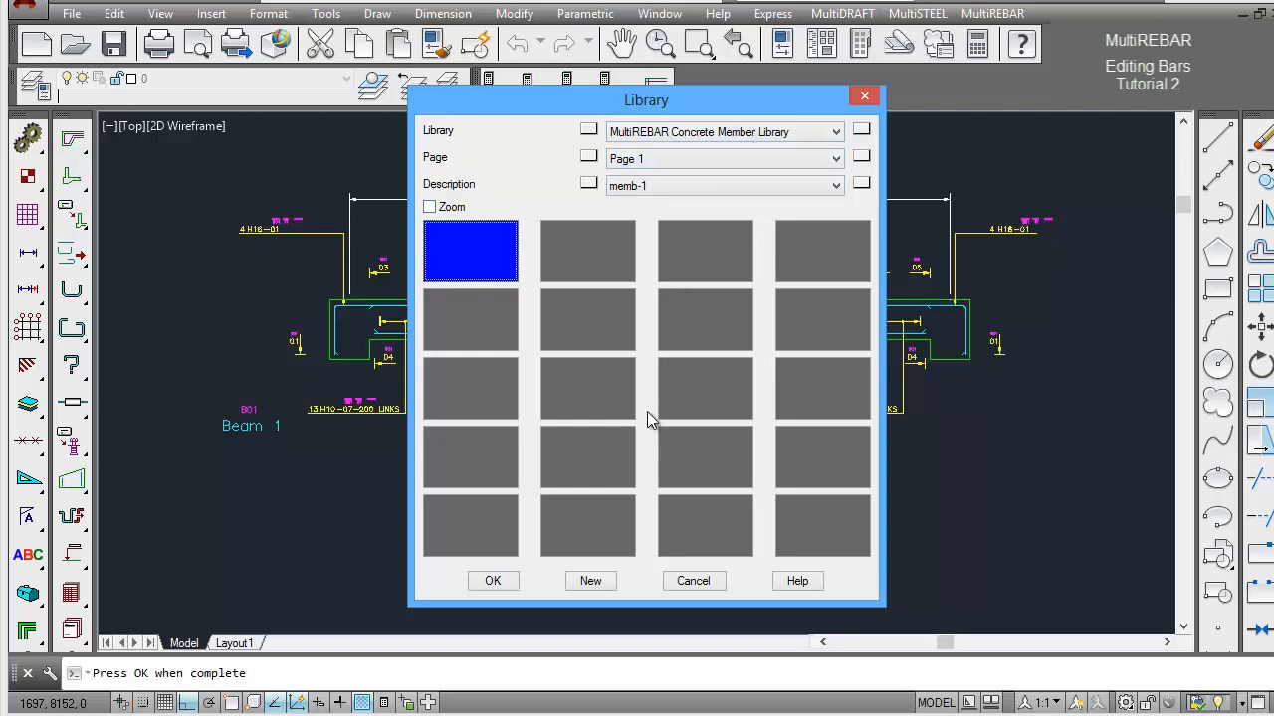
{"action": "left_click", "coordinate": [591, 581]}
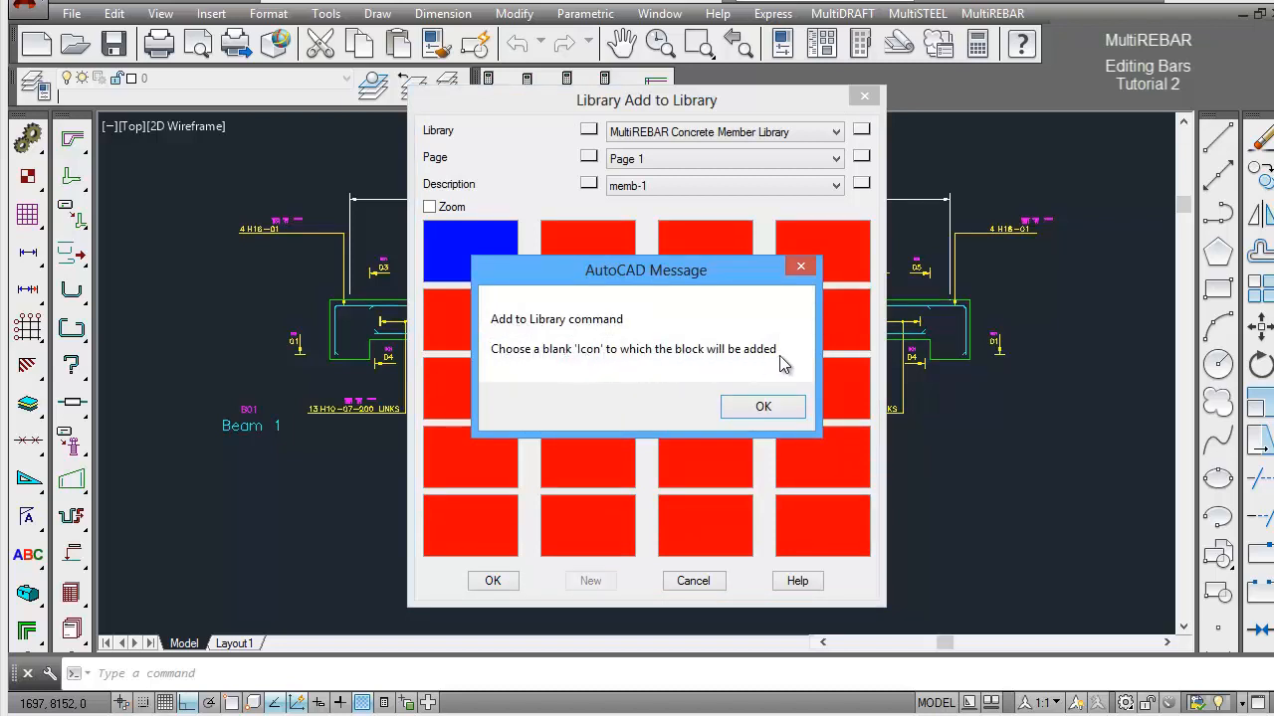
{"action": "left_click", "coordinate": [782, 408]}
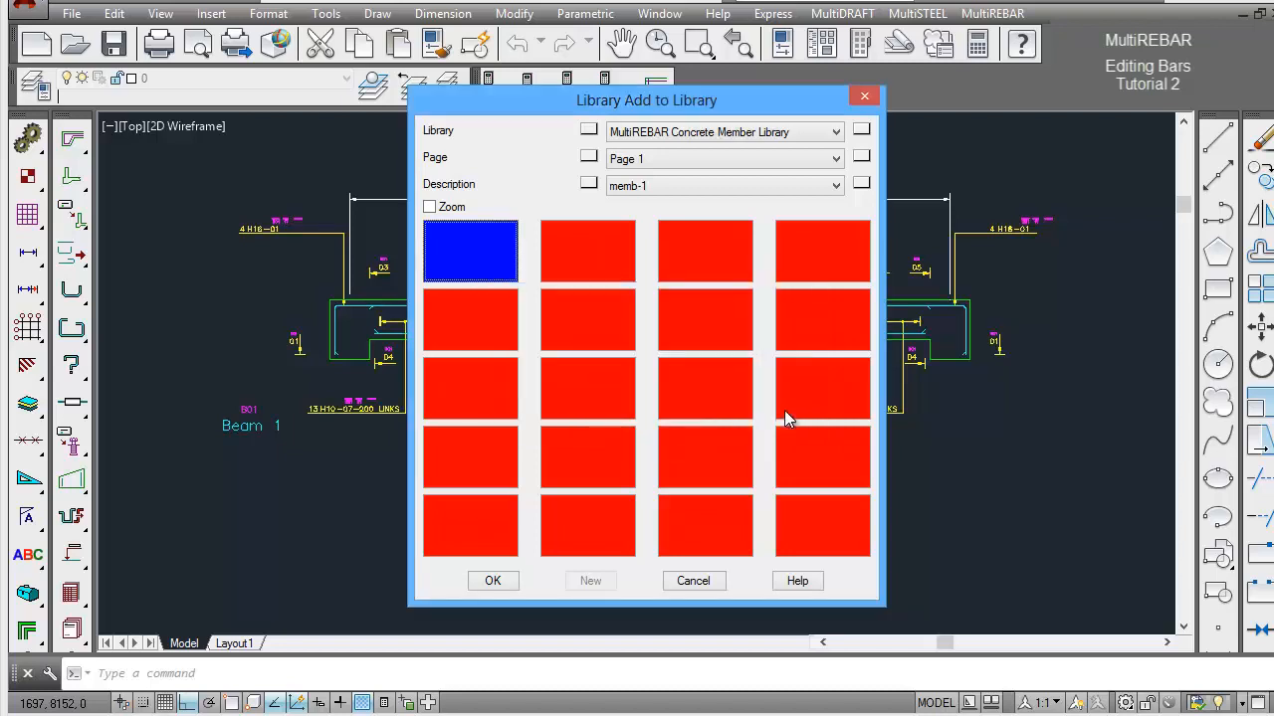
{"action": "left_click", "coordinate": [468, 256]}
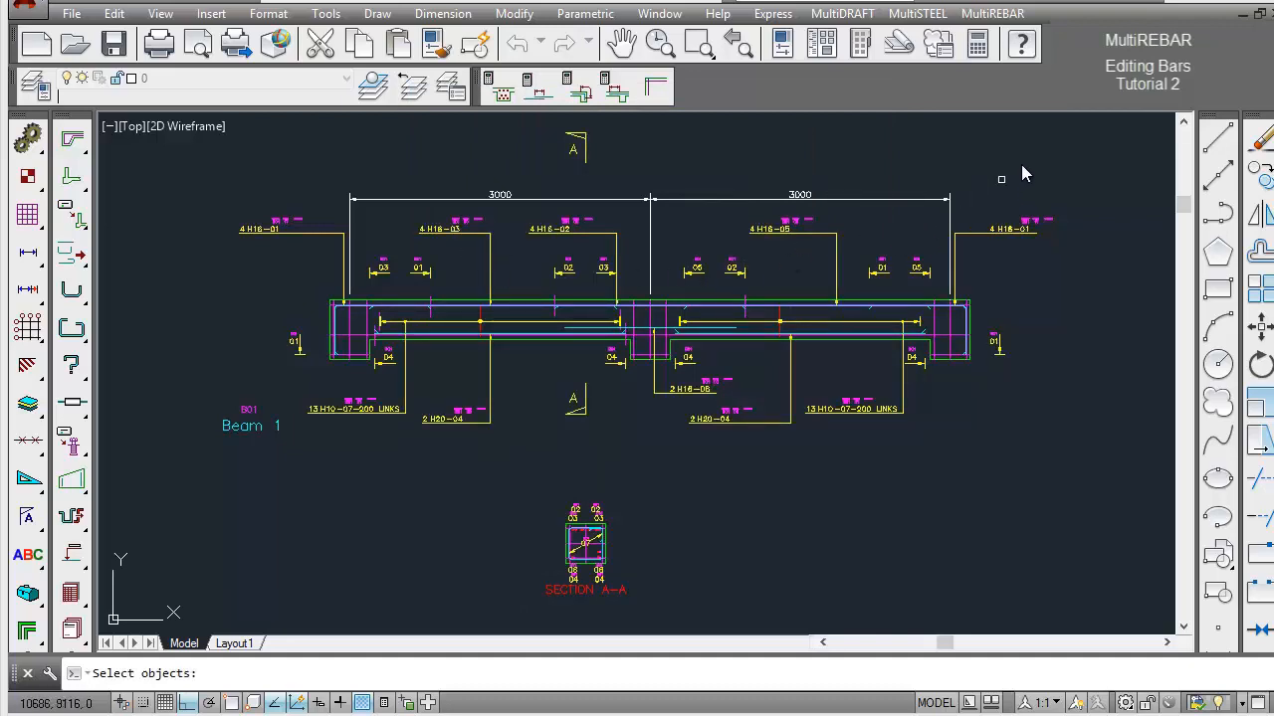
Select the whole of Beam 1 with Section A-A and set the member insertion point at the top centre of the middle support.
{"action": "left_click", "coordinate": [1128, 127]}
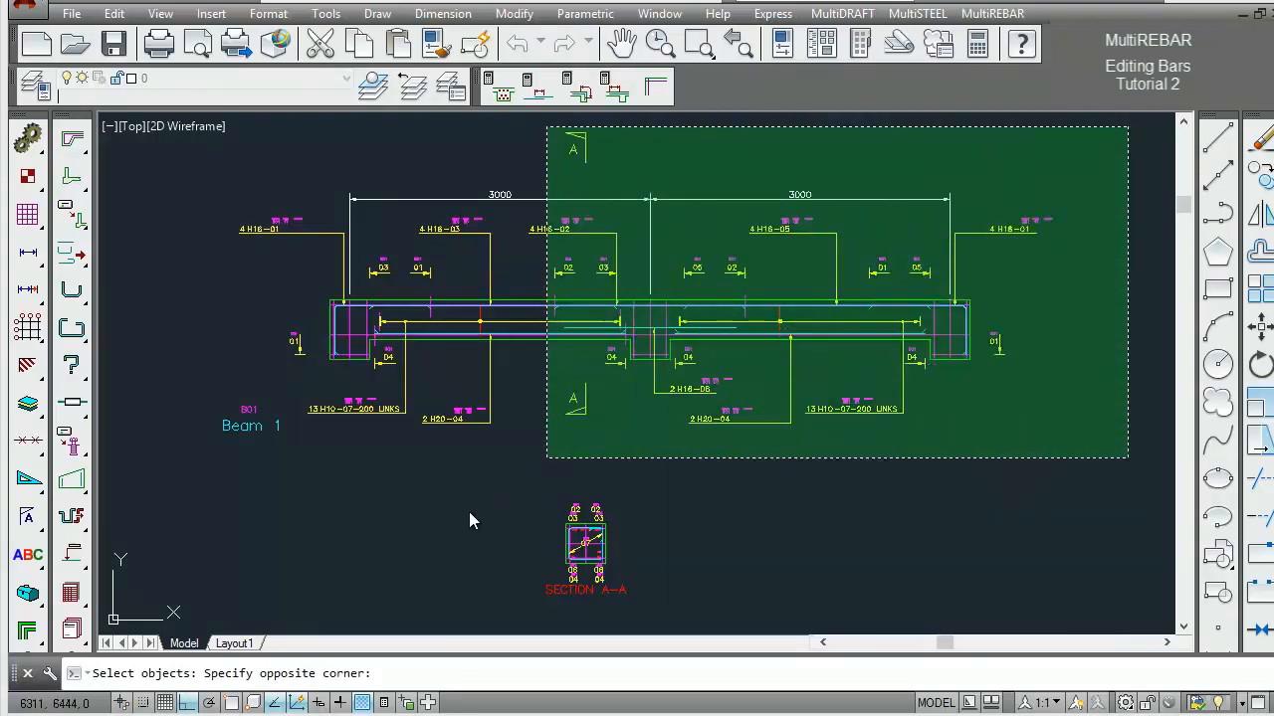
{"action": "left_click", "coordinate": [186, 622]}
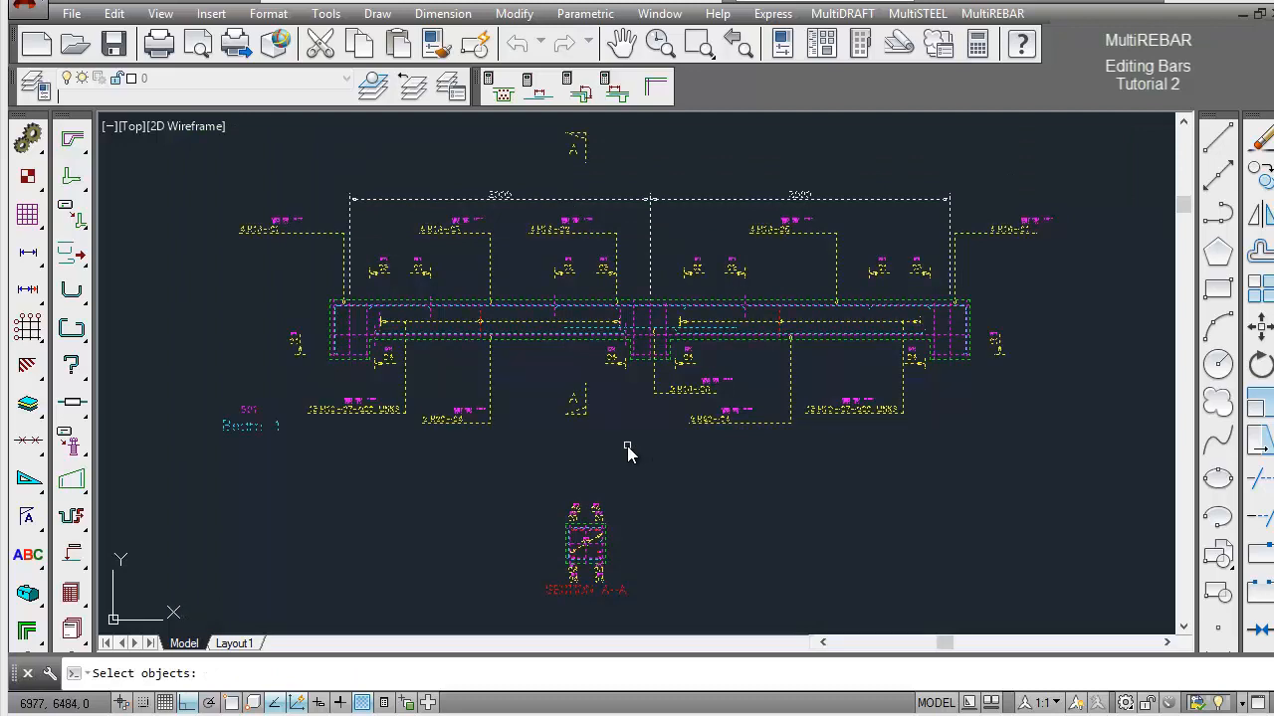
{"action": "key", "text": "Return"}
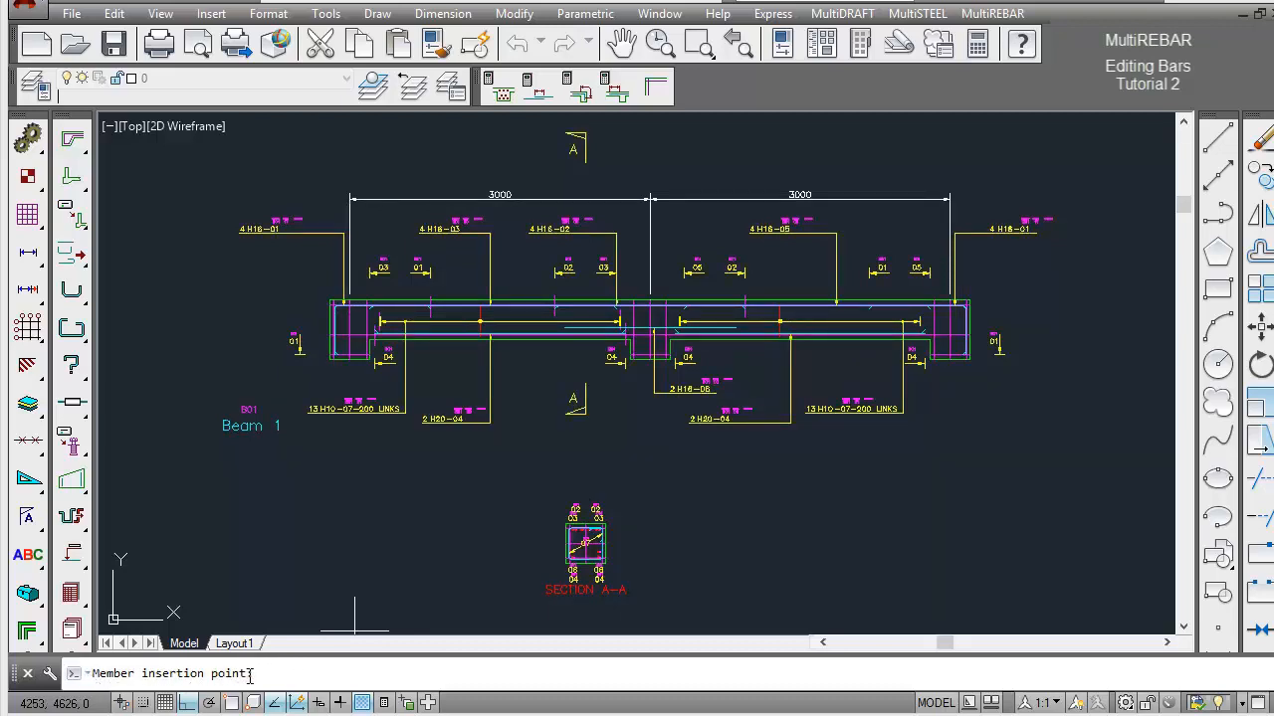
{"action": "right_click", "coordinate": [557, 418], "text": "shift"}
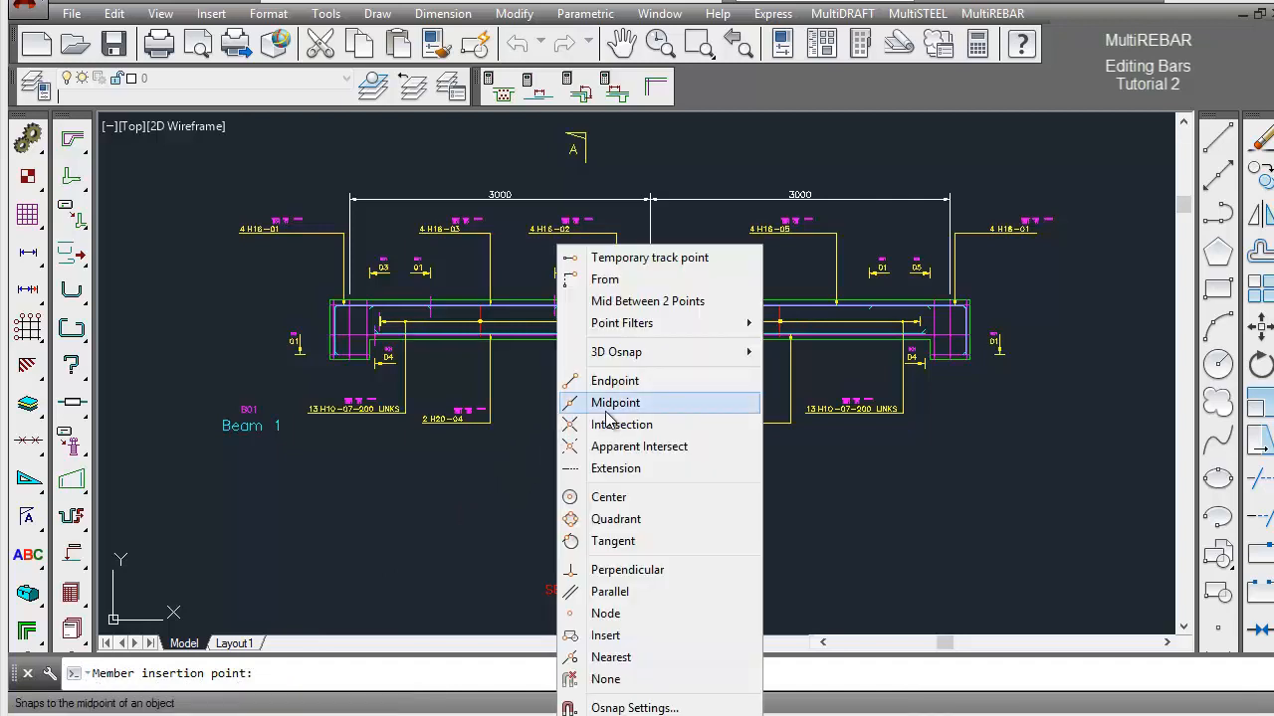
{"action": "left_click", "coordinate": [614, 384]}
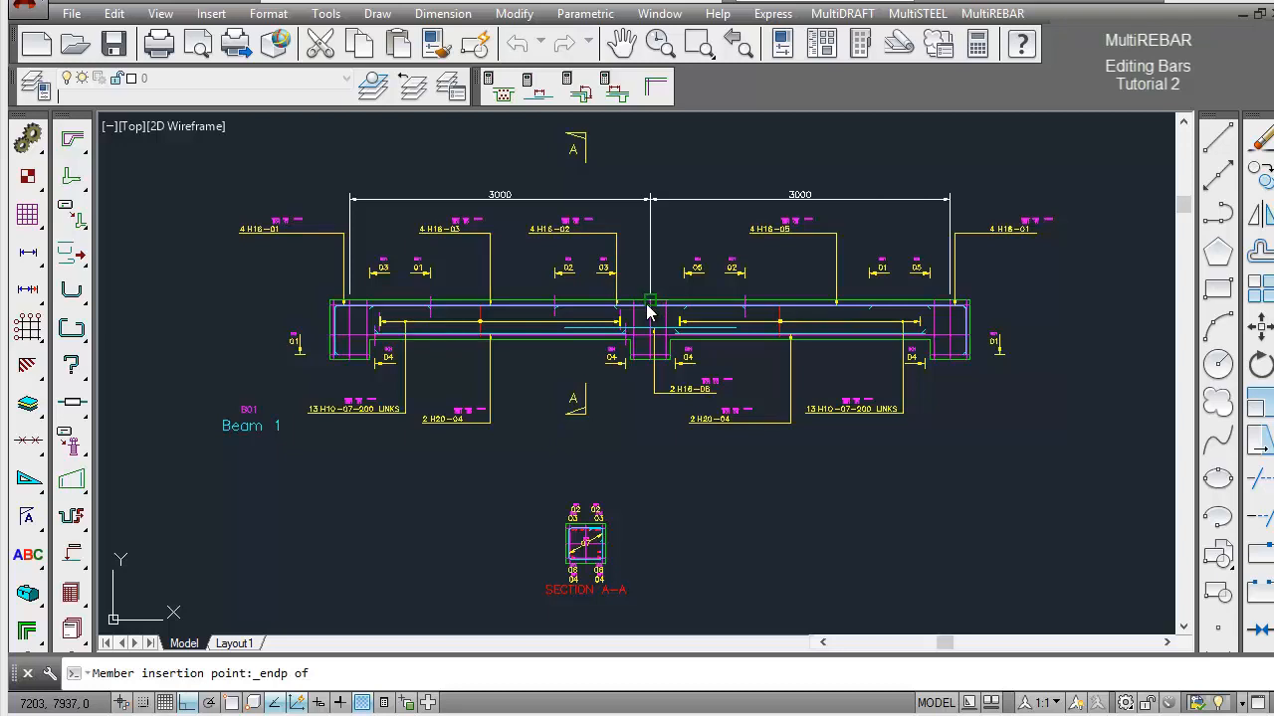
{"action": "left_click", "coordinate": [648, 299]}
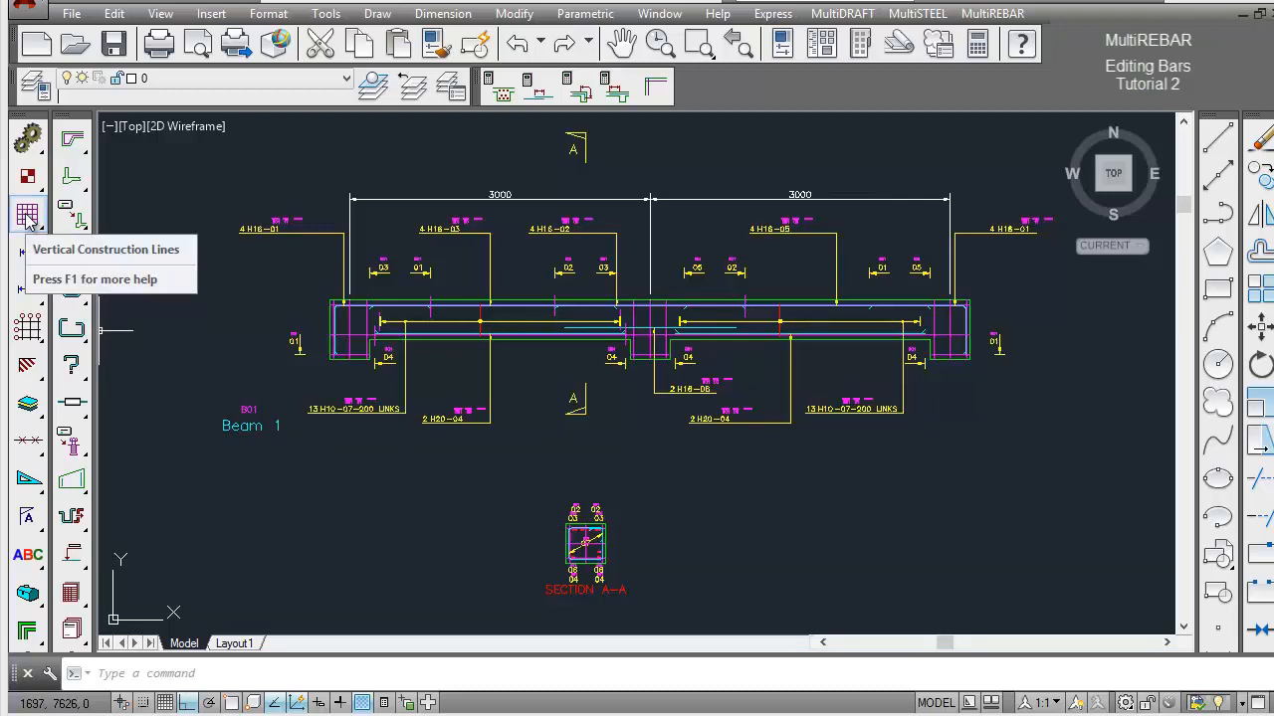
Draw a vertical construction line through the top centre endpoint of Beam 1's middle support.
{"action": "left_click_drag", "start_coordinate": [27, 217], "coordinate": [65, 224]}
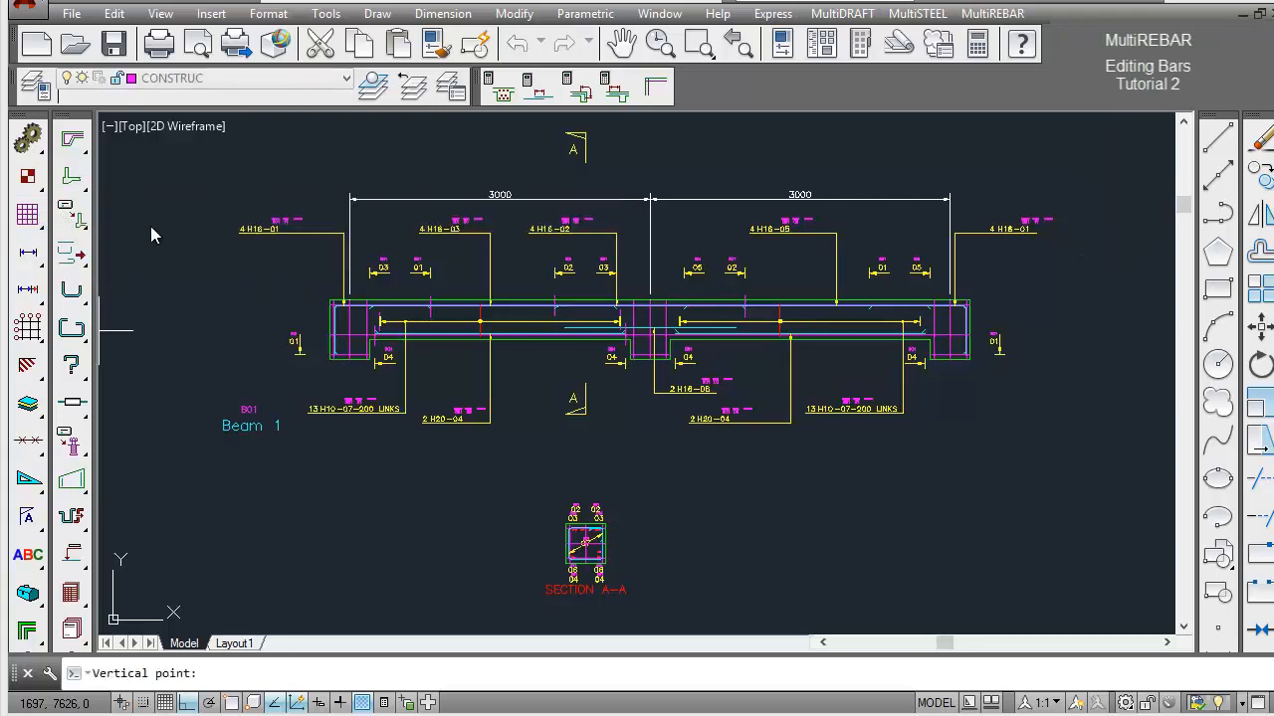
{"action": "right_click", "coordinate": [626, 418], "text": "shift"}
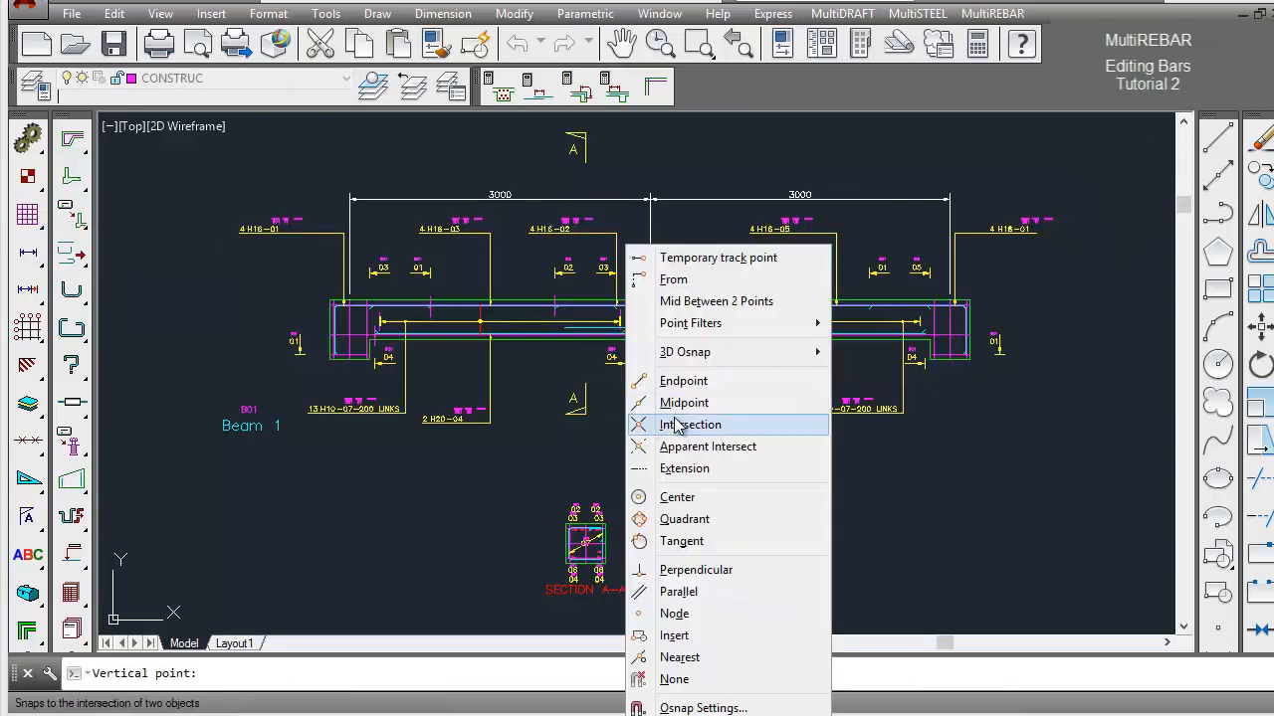
{"action": "left_click", "coordinate": [685, 388]}
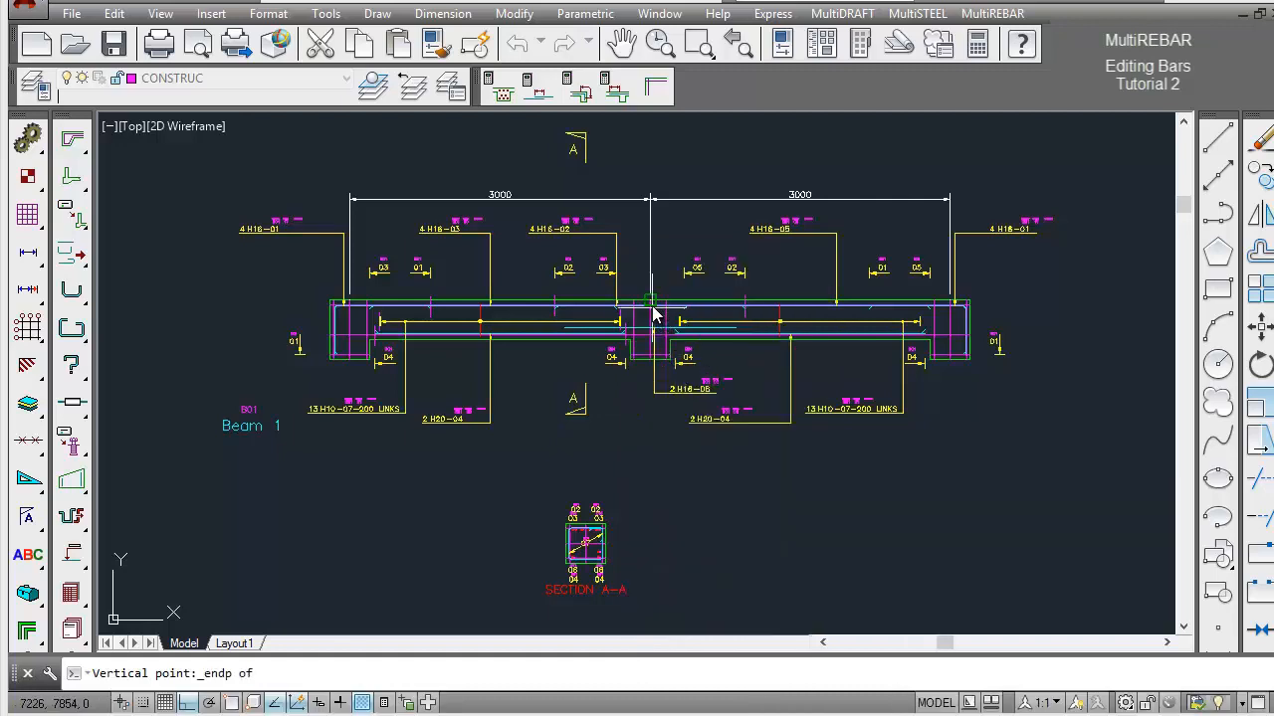
{"action": "left_click", "coordinate": [651, 312]}
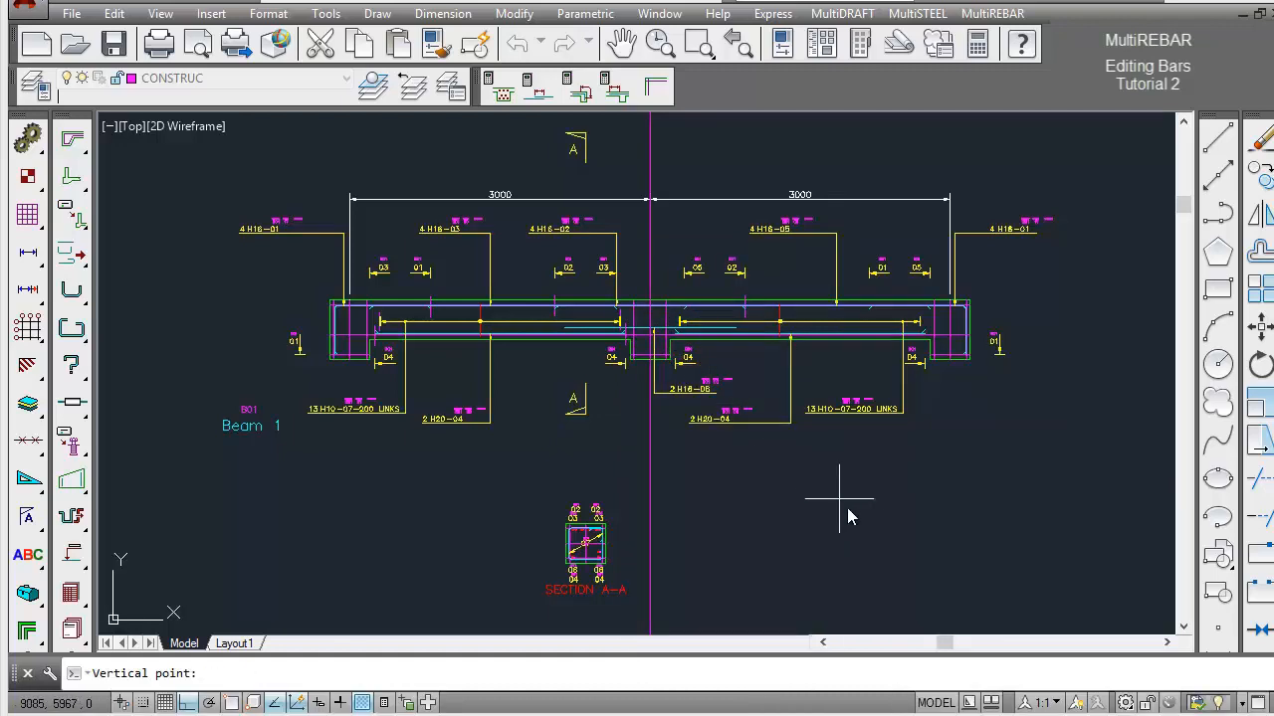
{"action": "key", "text": "Return"}
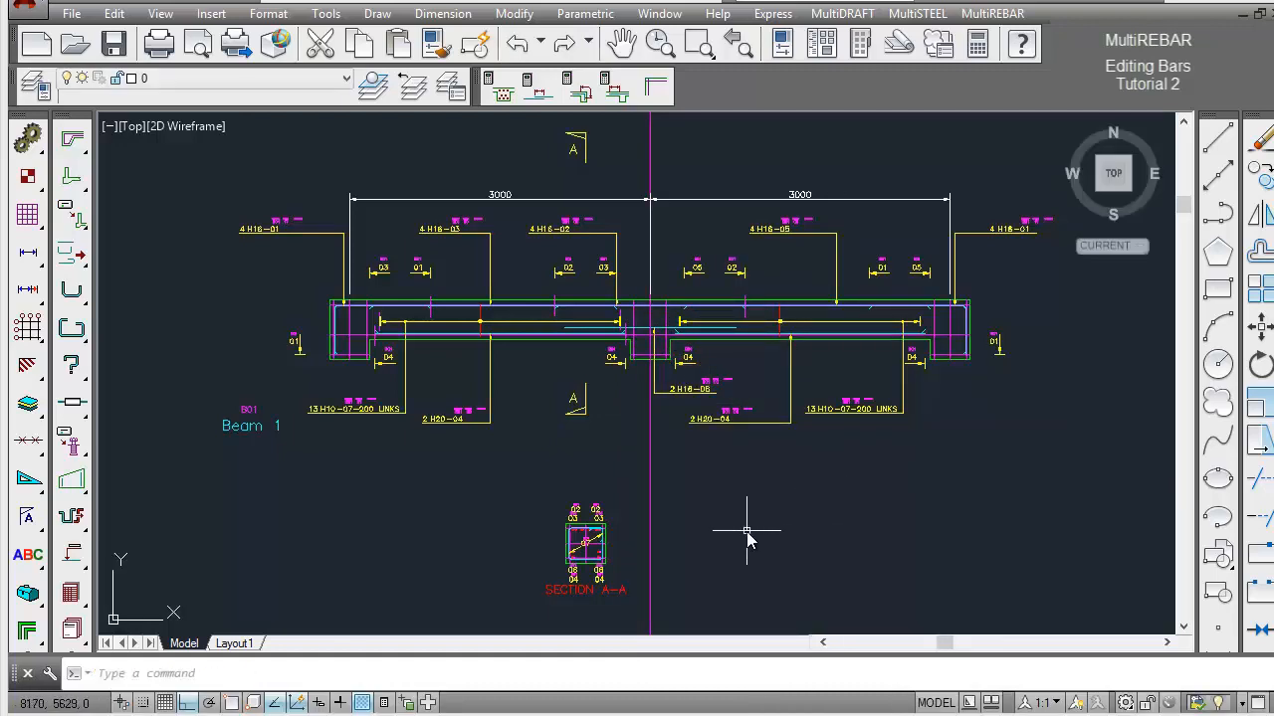
Move Beam 1 and its Section A-A about 730 units straight up on the drawing sheet.
{"action": "type", "text": "z"}
{"action": "key", "text": "Return"}
{"action": "type", "text": "e"}
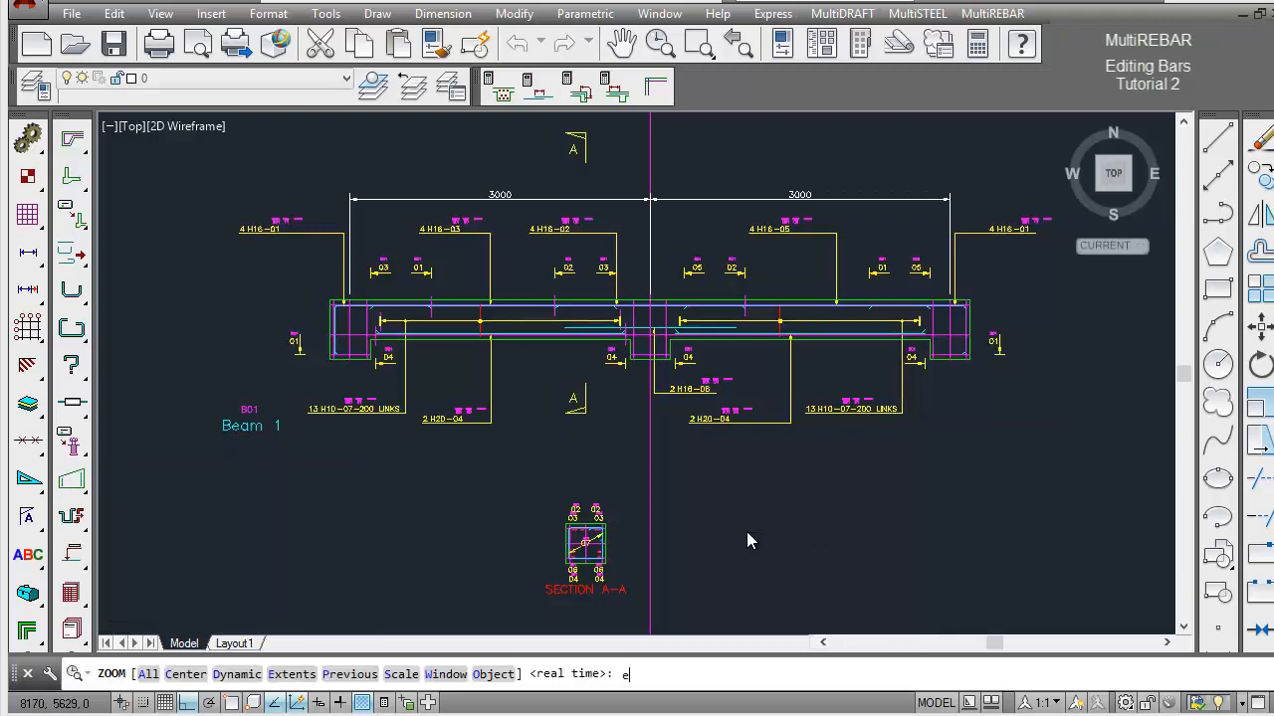
{"action": "key", "text": "Return"}
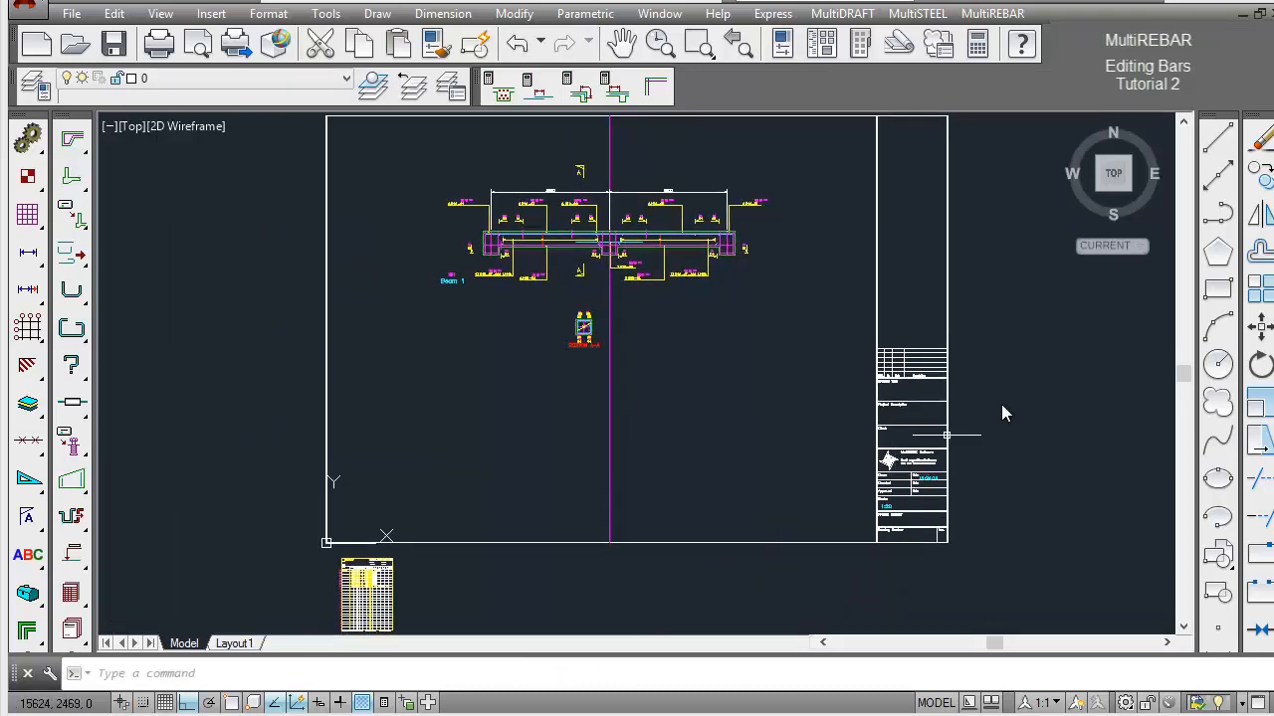
{"action": "left_click", "coordinate": [1267, 337]}
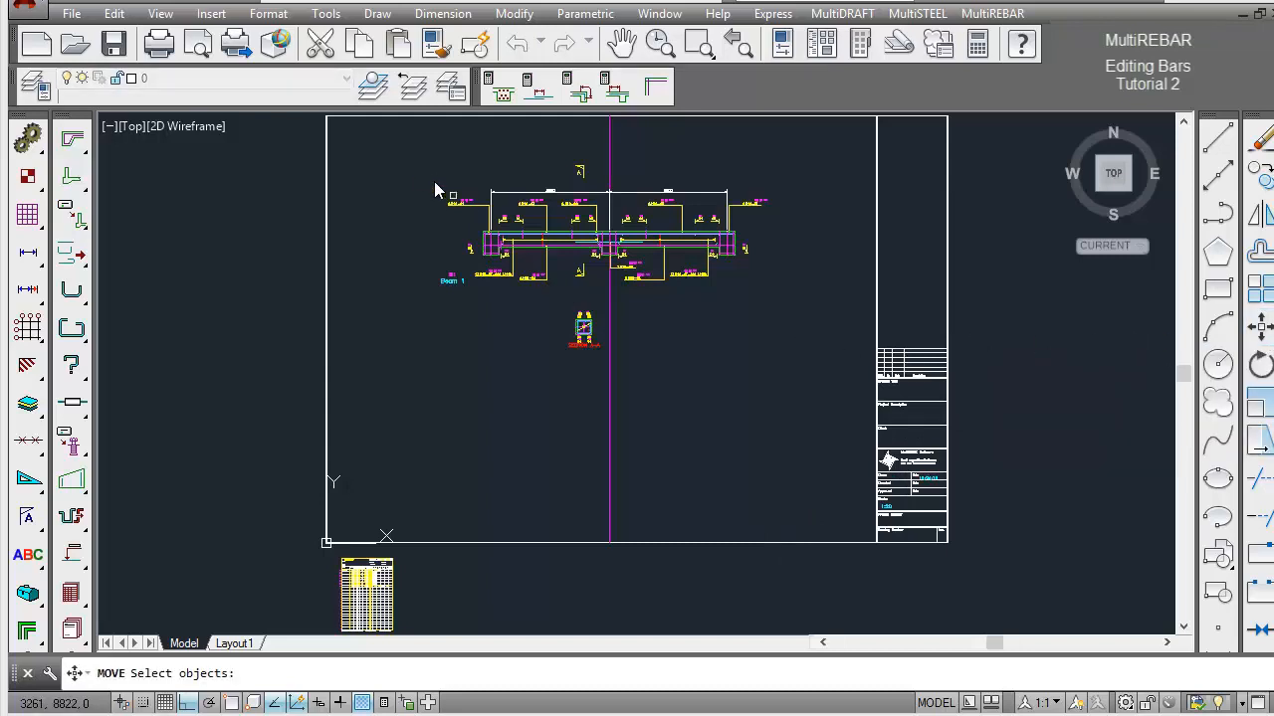
{"action": "left_click", "coordinate": [408, 169]}
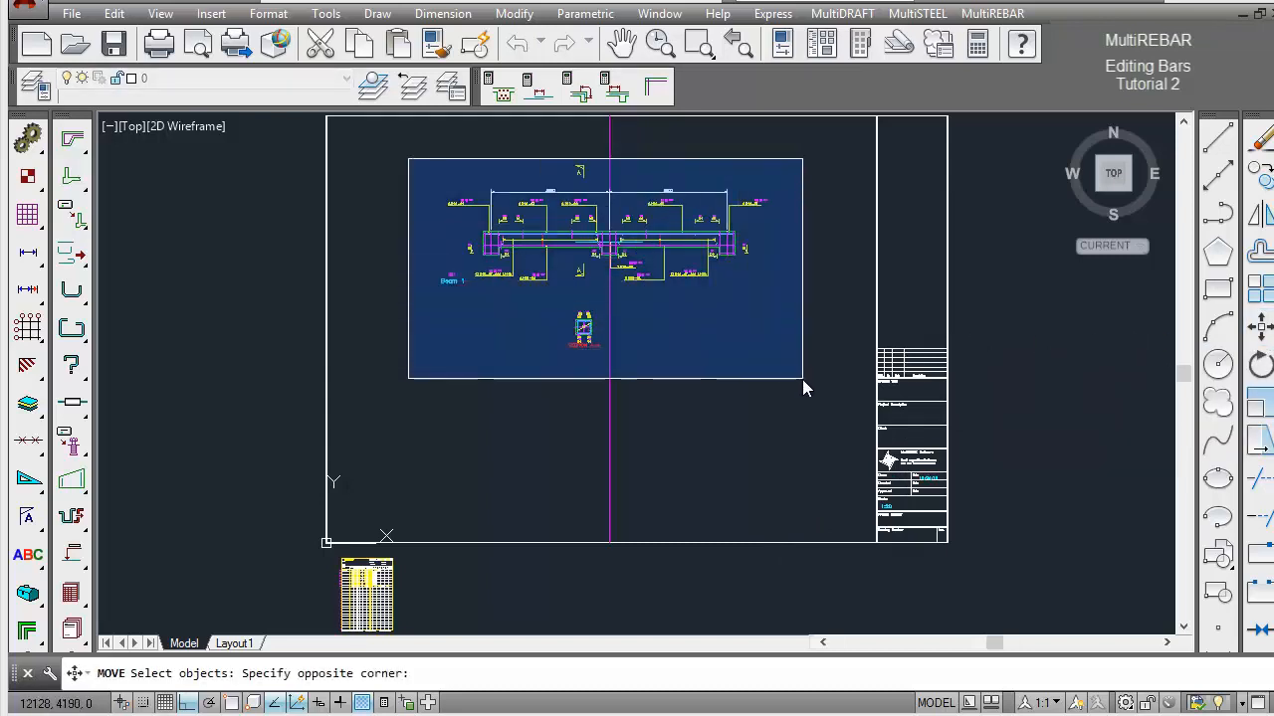
{"action": "left_click", "coordinate": [802, 379]}
{"action": "key", "text": "Return"}
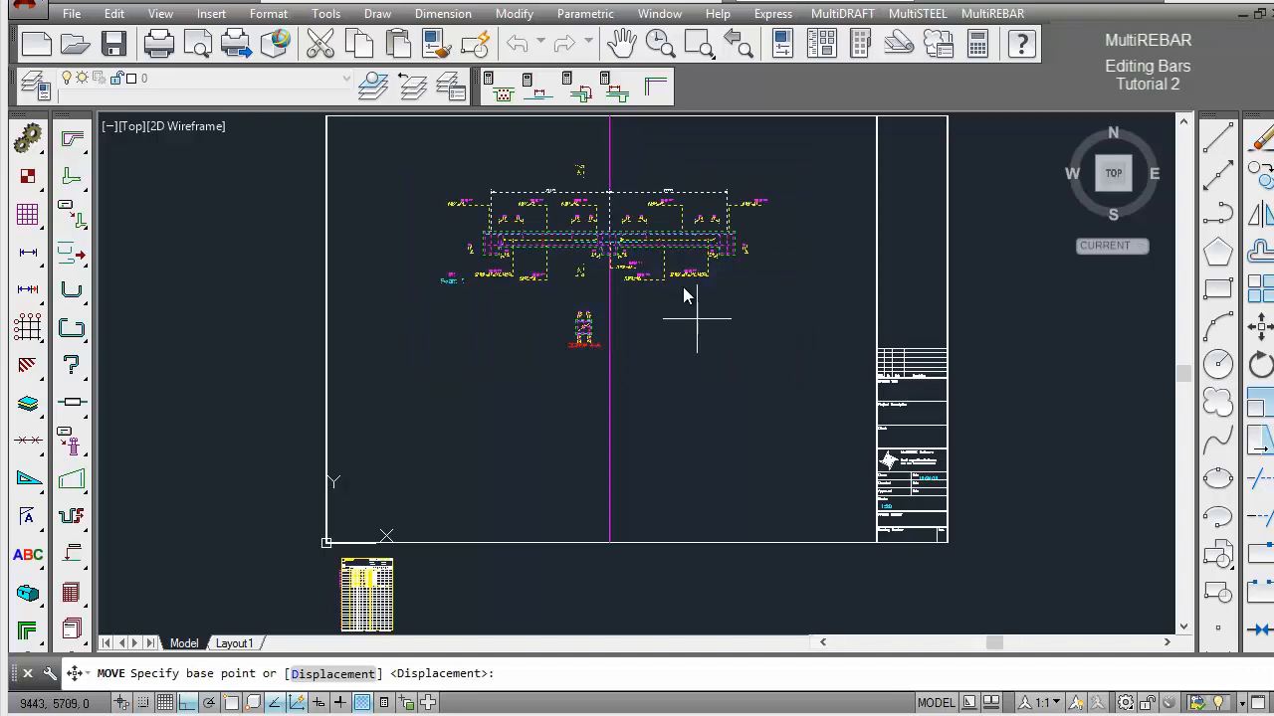
{"action": "left_click", "coordinate": [662, 177]}
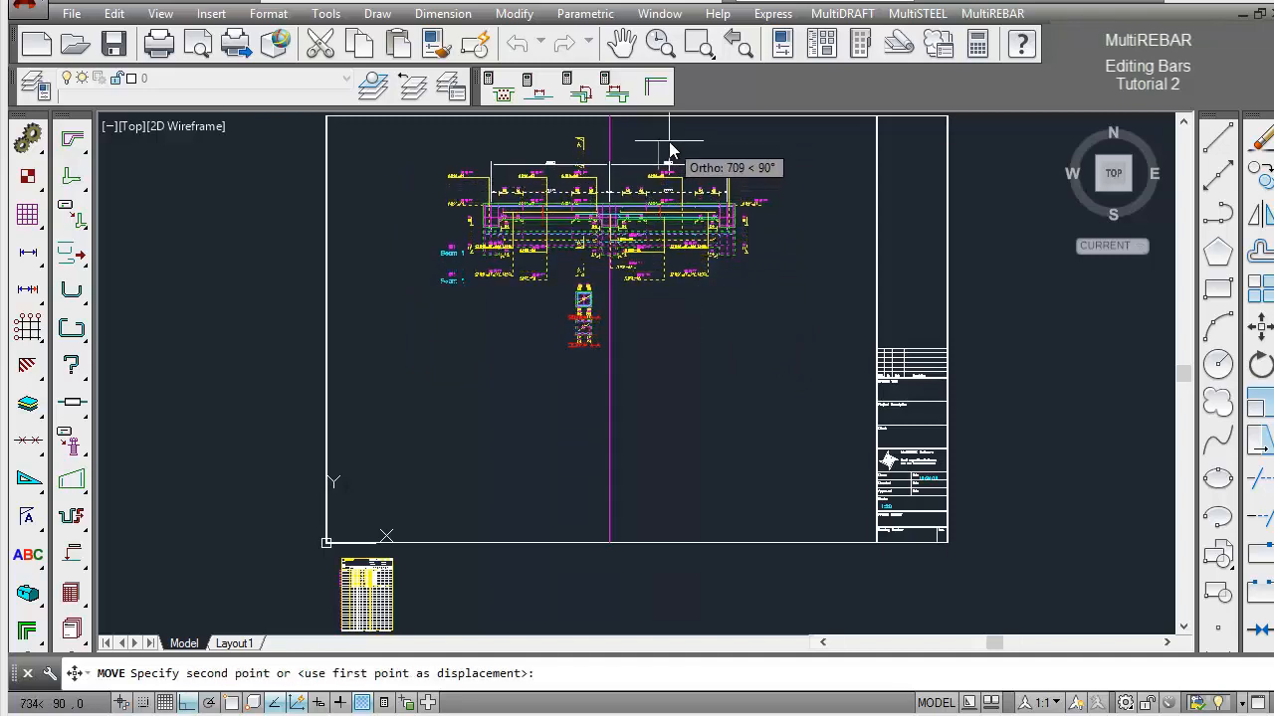
{"action": "left_click", "coordinate": [671, 148]}
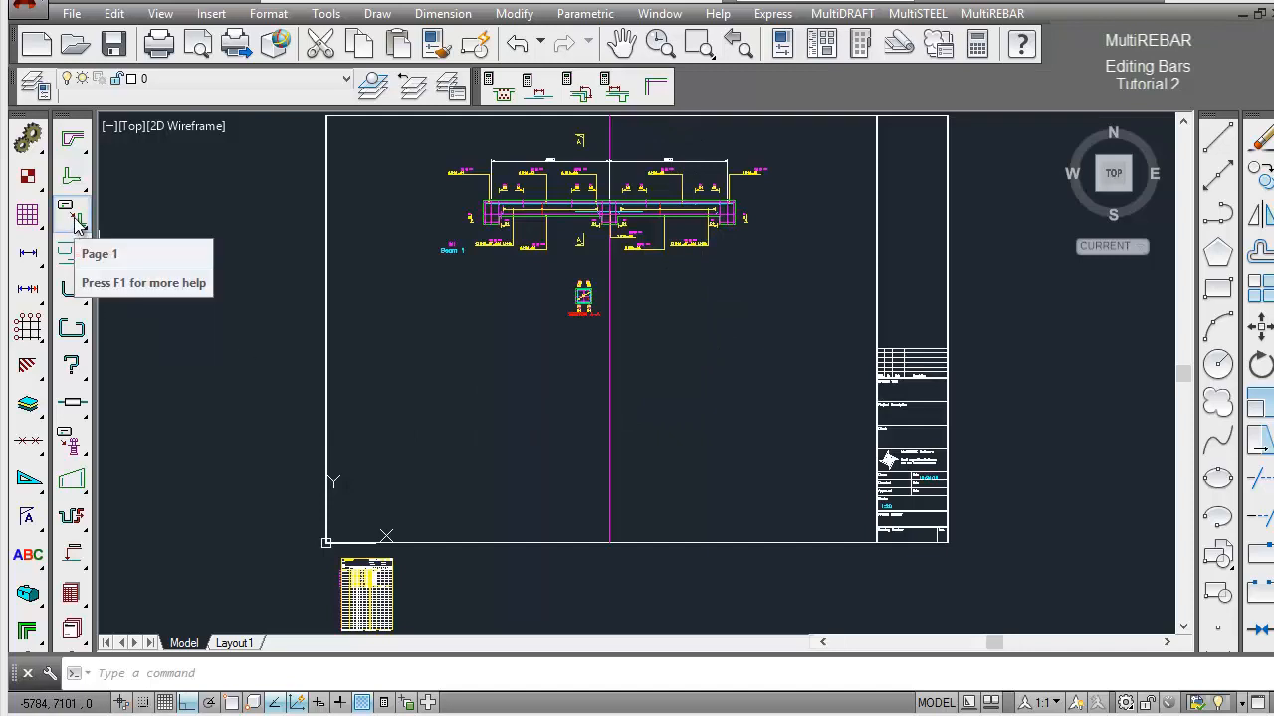
Preview and import memb-1 from Page 1 of the Concrete Member Library, with first bar mark 08 and similar existing bars re-used.
{"action": "left_click_drag", "start_coordinate": [77, 224], "coordinate": [111, 221]}
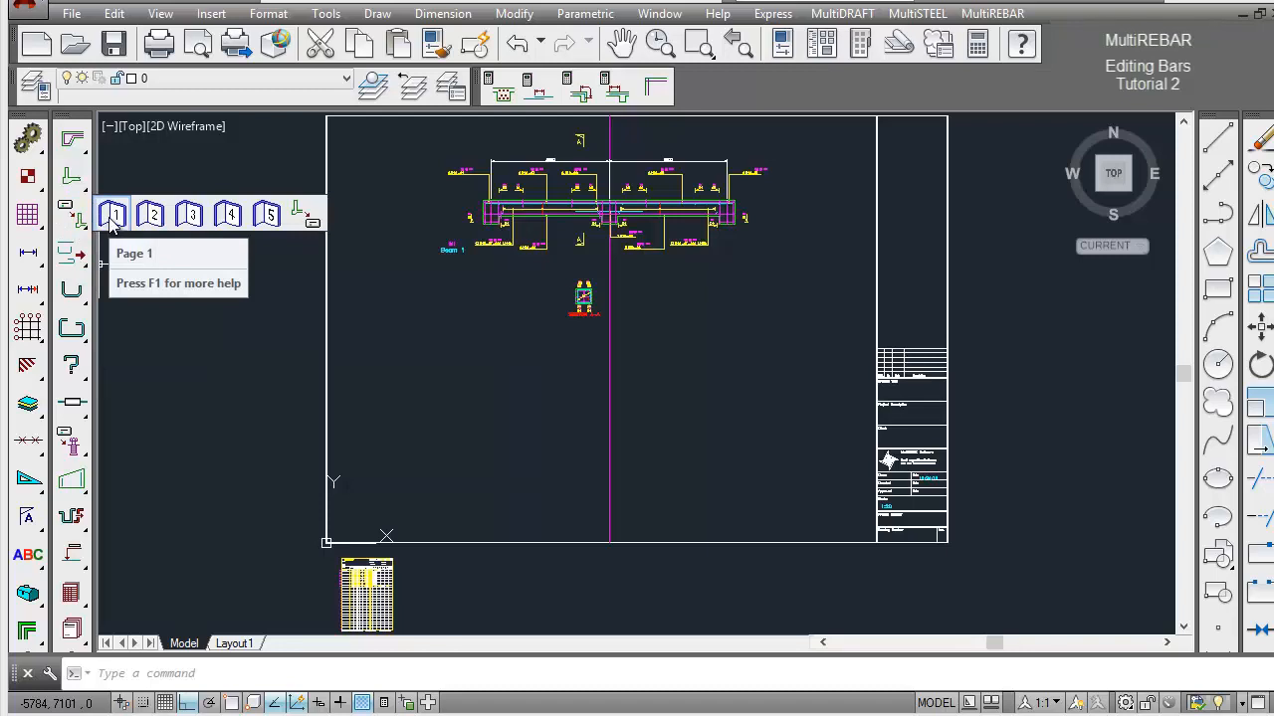
{"action": "left_click_drag", "start_coordinate": [111, 220], "coordinate": [108, 217]}
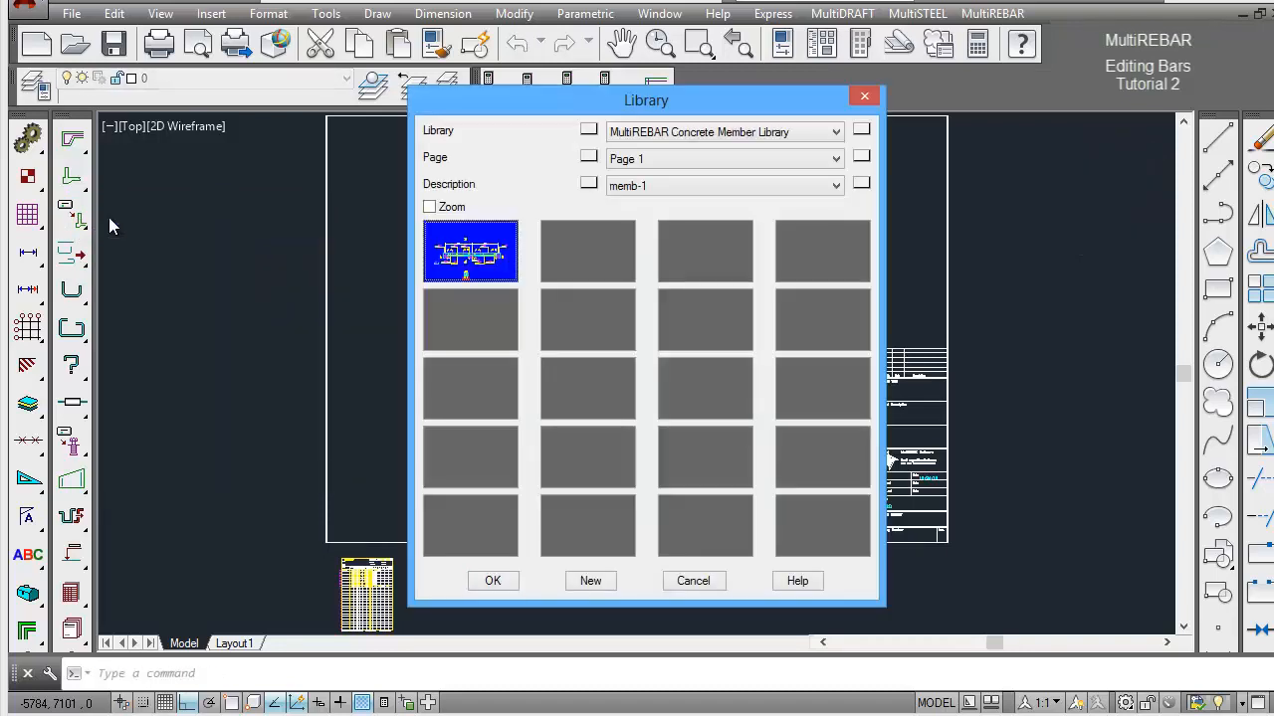
{"action": "left_click", "coordinate": [431, 209]}
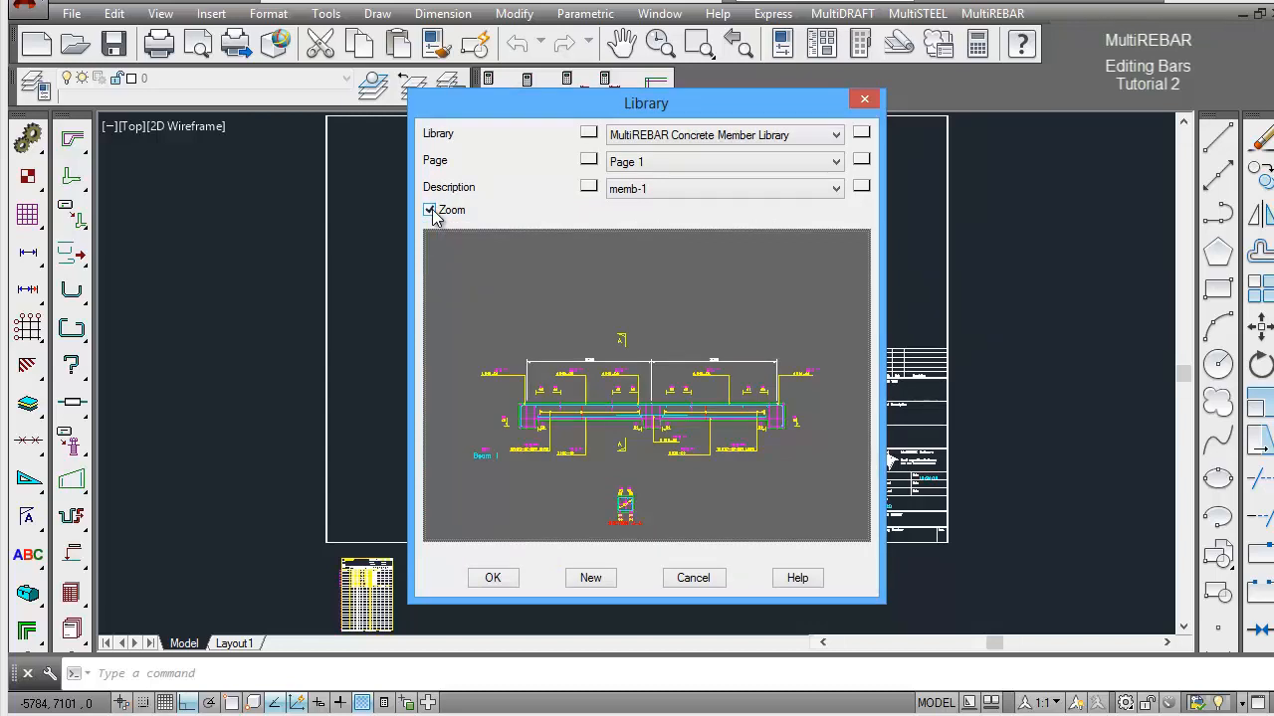
{"action": "left_click", "coordinate": [429, 210]}
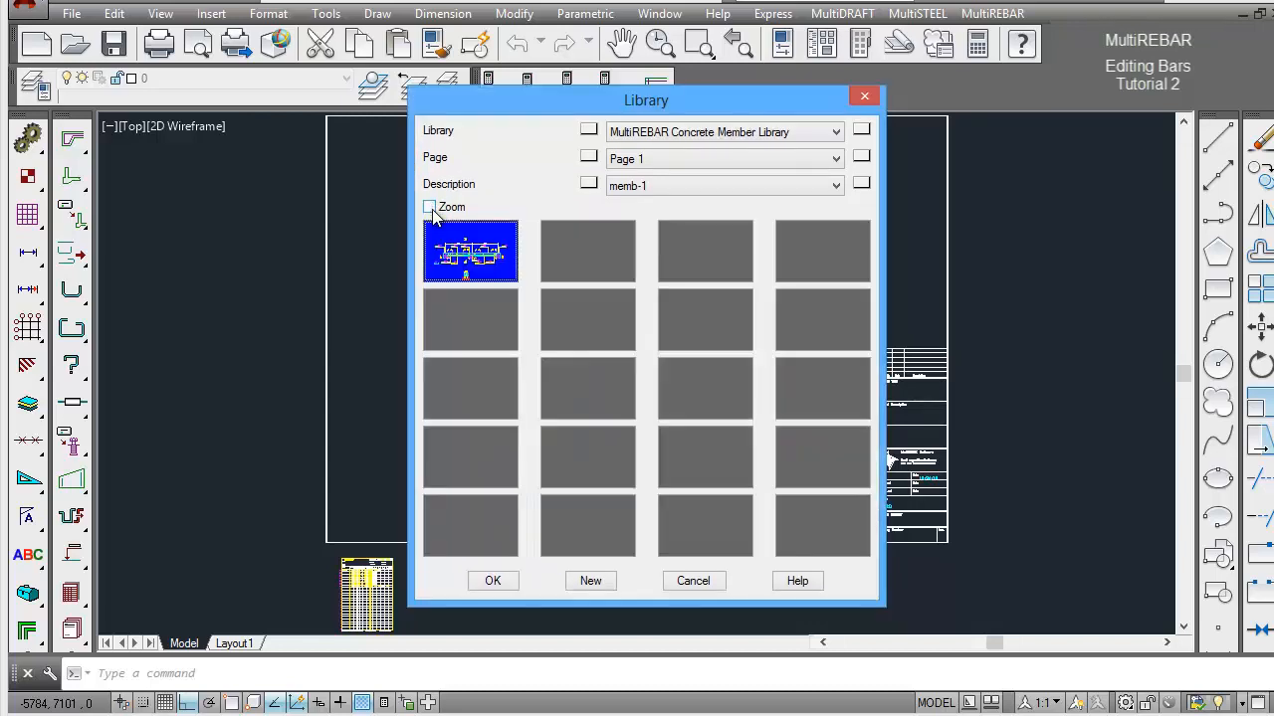
{"action": "left_click", "coordinate": [507, 589]}
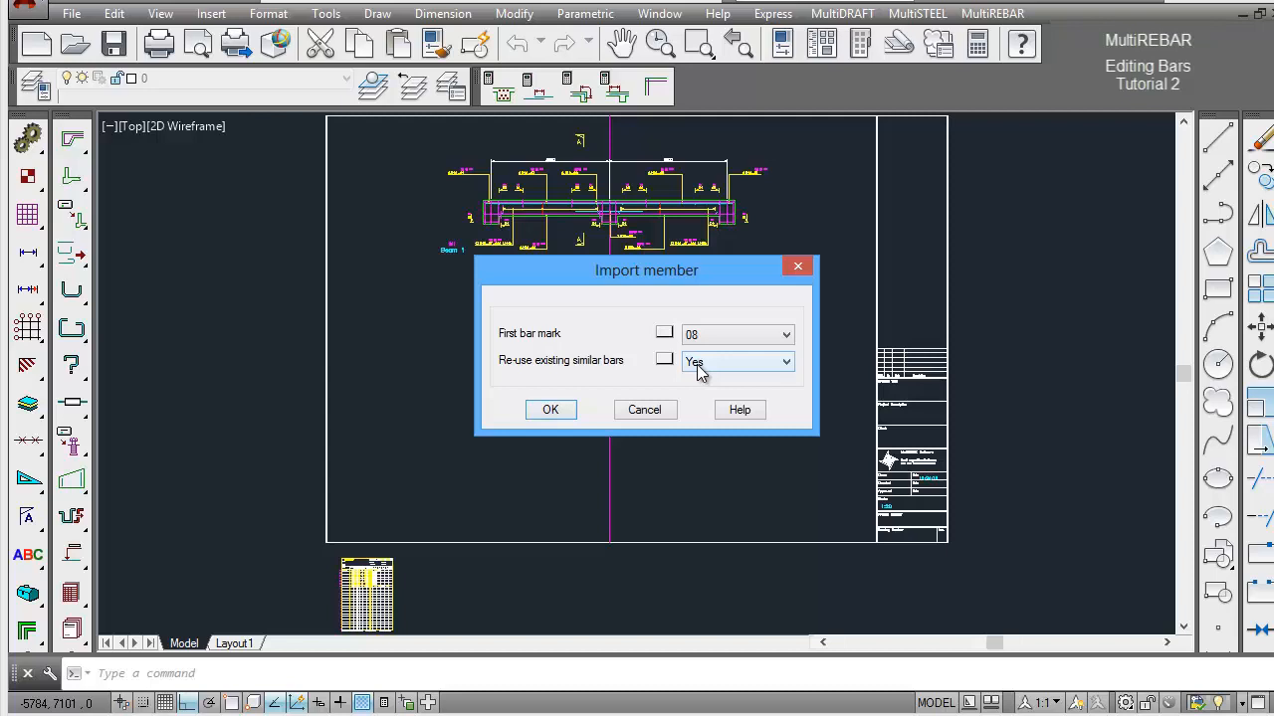
{"action": "left_click", "coordinate": [559, 410]}
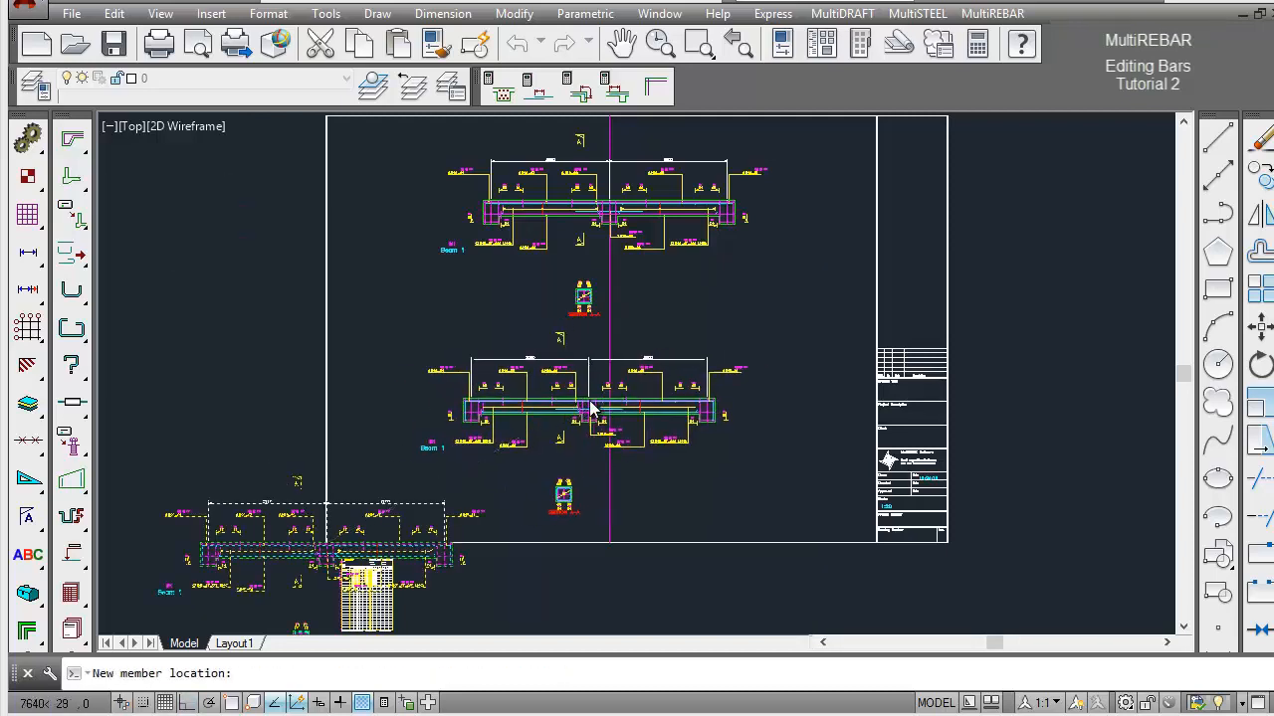
Place the imported member on the vertical construction line below Beam 1's section, using a nearest snap.
{"action": "right_click", "coordinate": [589, 408], "text": "shift"}
{"action": "left_click", "coordinate": [644, 658]}
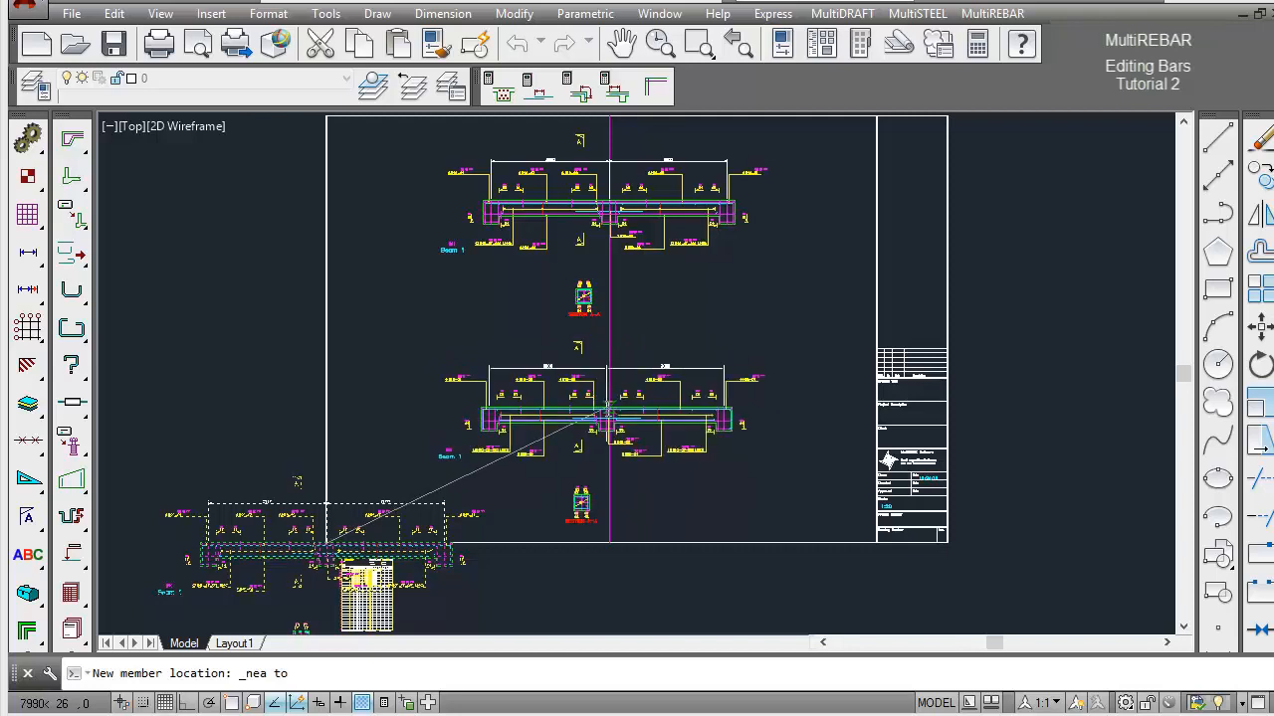
{"action": "left_click", "coordinate": [607, 411]}
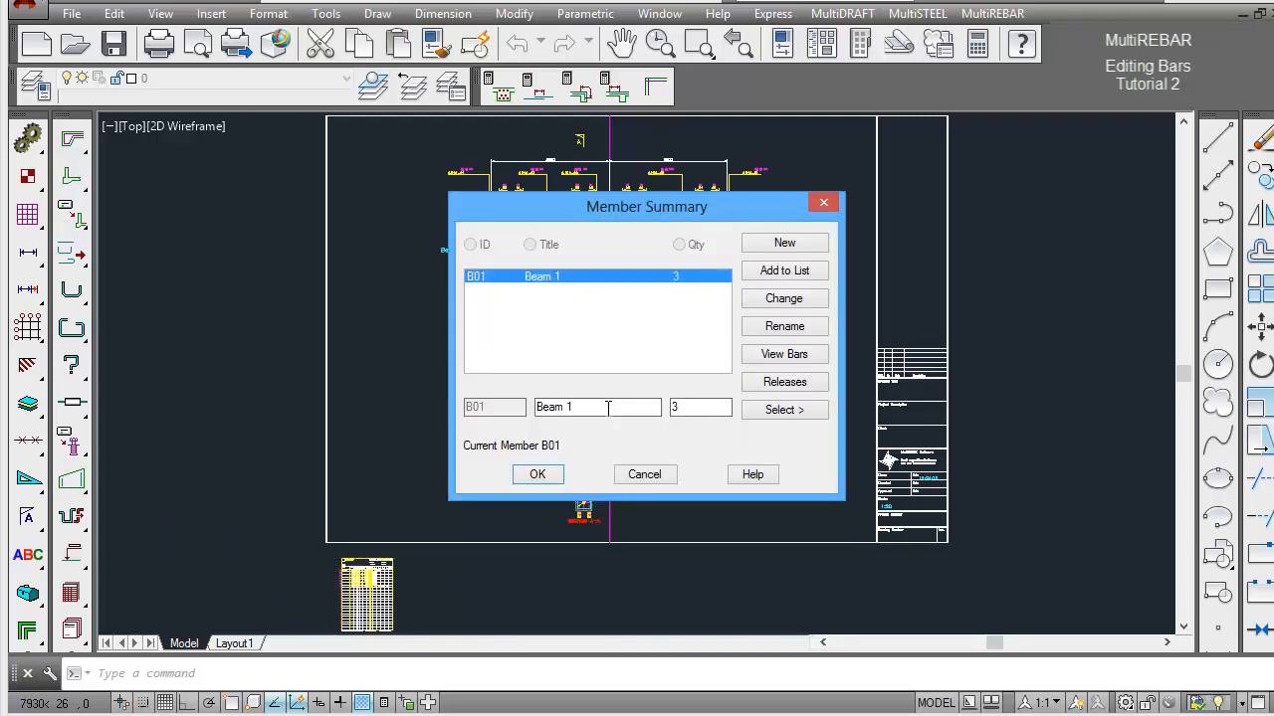
Create new member B02 titled Beam 2 with a quantity of 5 for the imported beam.
{"action": "left_click", "coordinate": [785, 243]}
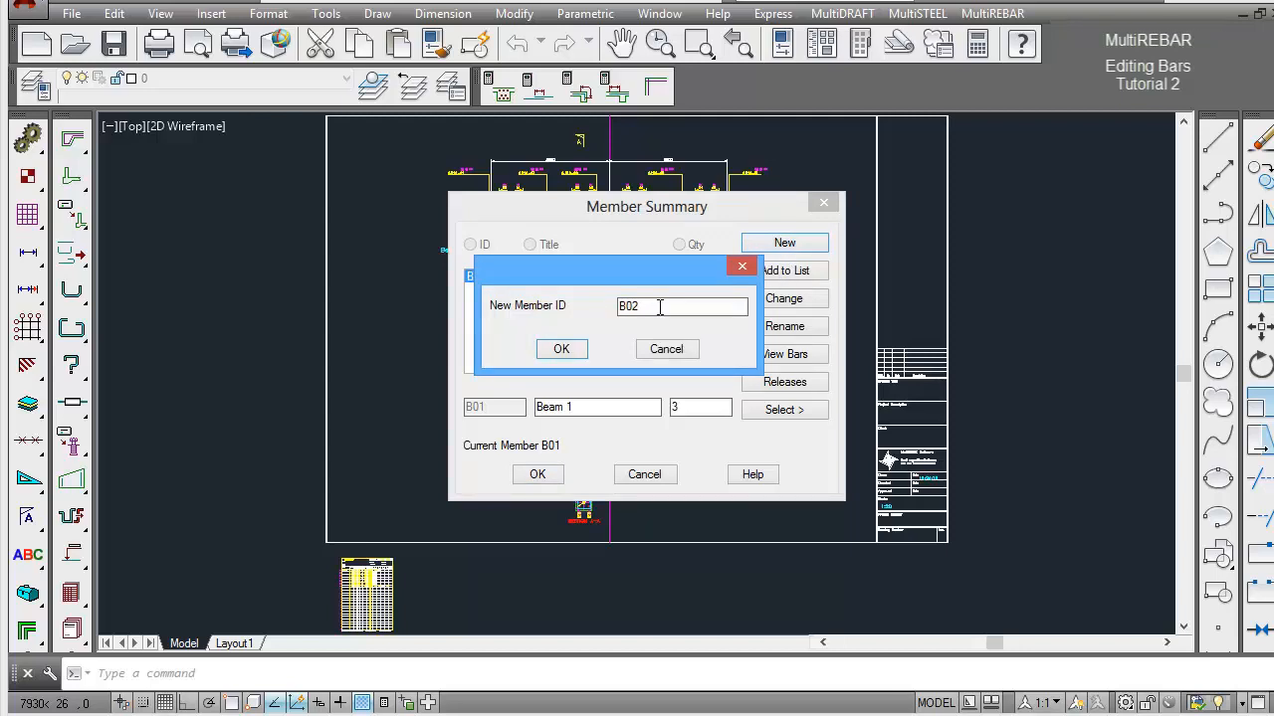
{"action": "left_click_drag", "start_coordinate": [658, 307], "coordinate": [614, 313]}
{"action": "left_click", "coordinate": [563, 351]}
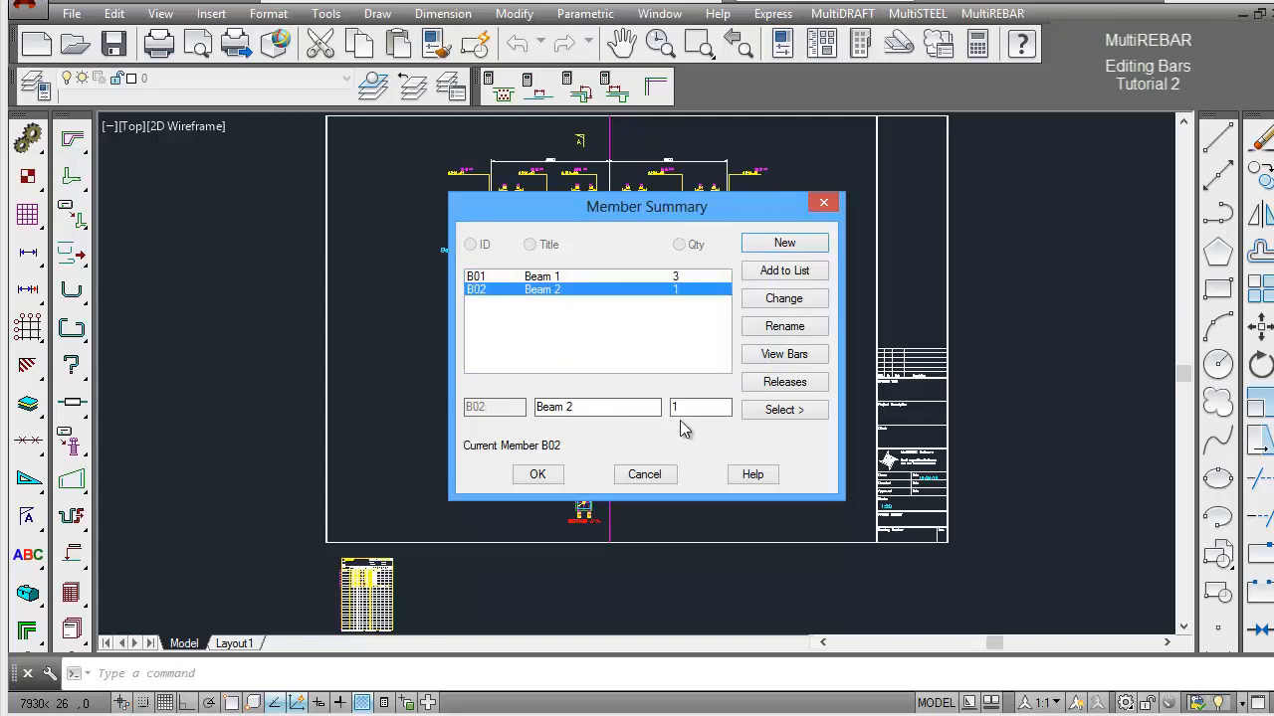
{"action": "left_click_drag", "start_coordinate": [605, 408], "coordinate": [532, 408]}
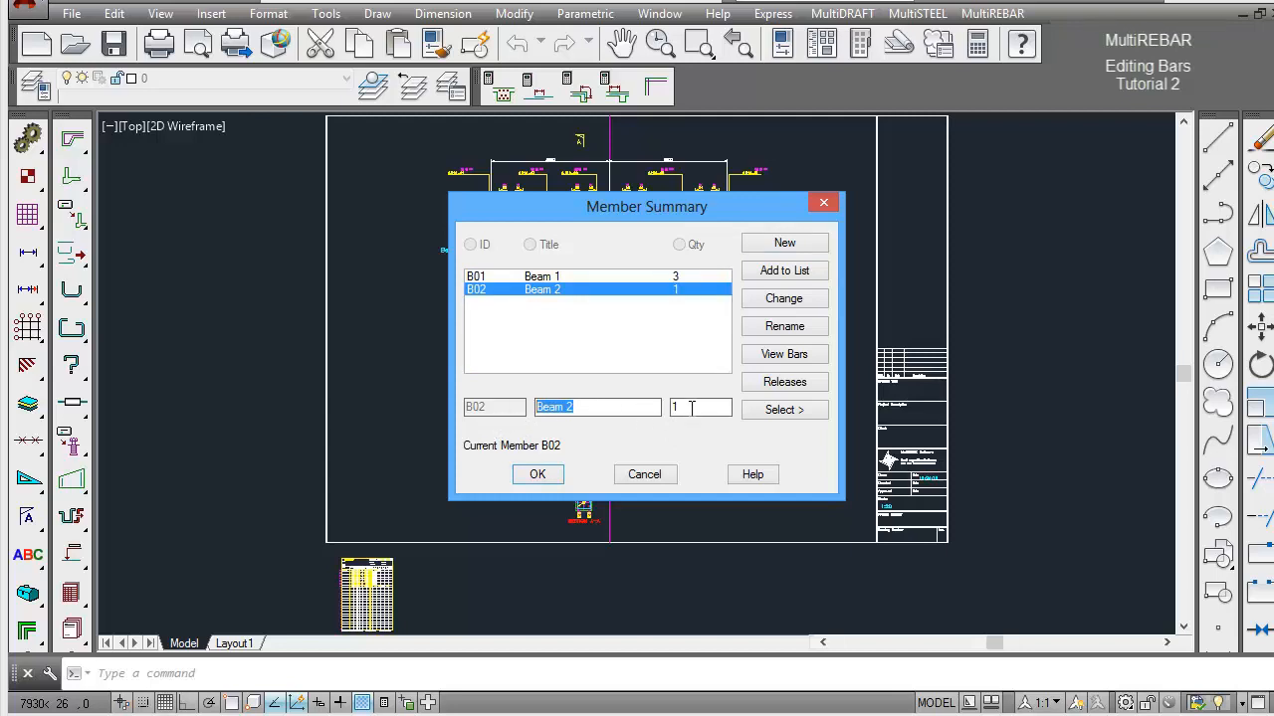
{"action": "left_click_drag", "start_coordinate": [691, 408], "coordinate": [667, 410]}
{"action": "key", "text": "Return"}
{"action": "left_click", "coordinate": [549, 476]}
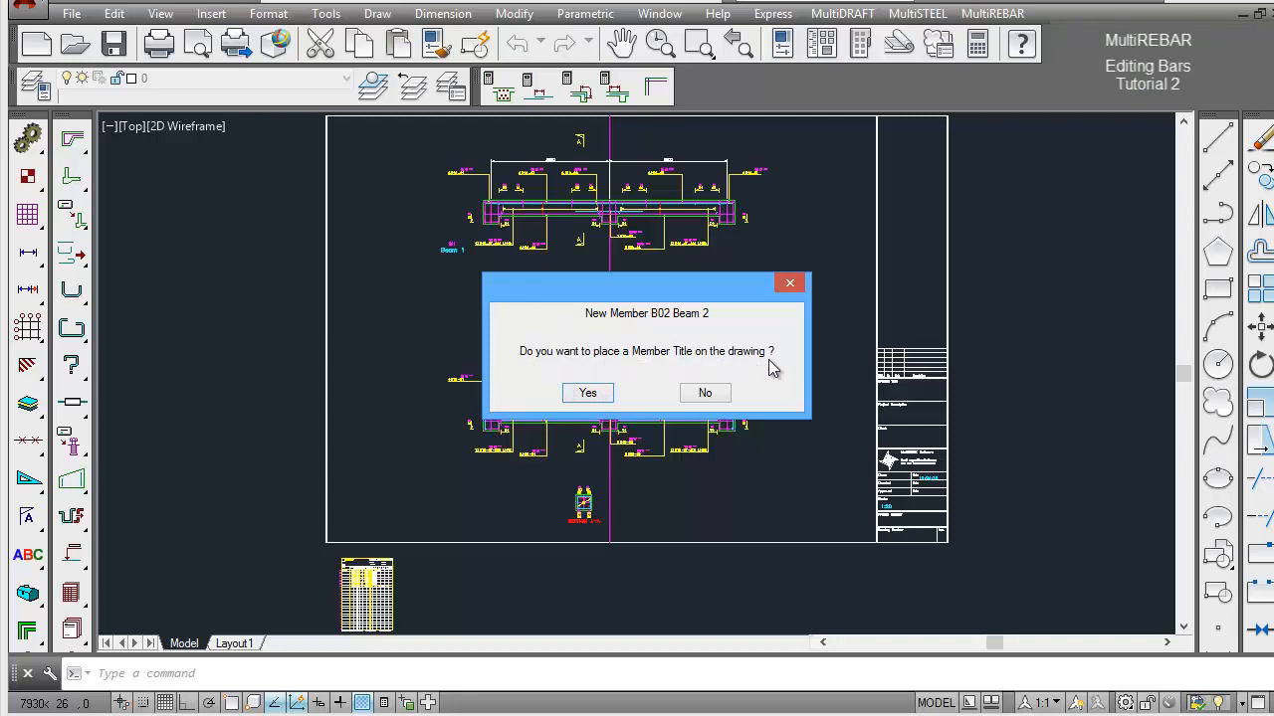
Place the Beam 2 title below and left of the lower beam, and list member B02 from the bar list's 13th line.
{"action": "left_click", "coordinate": [603, 399]}
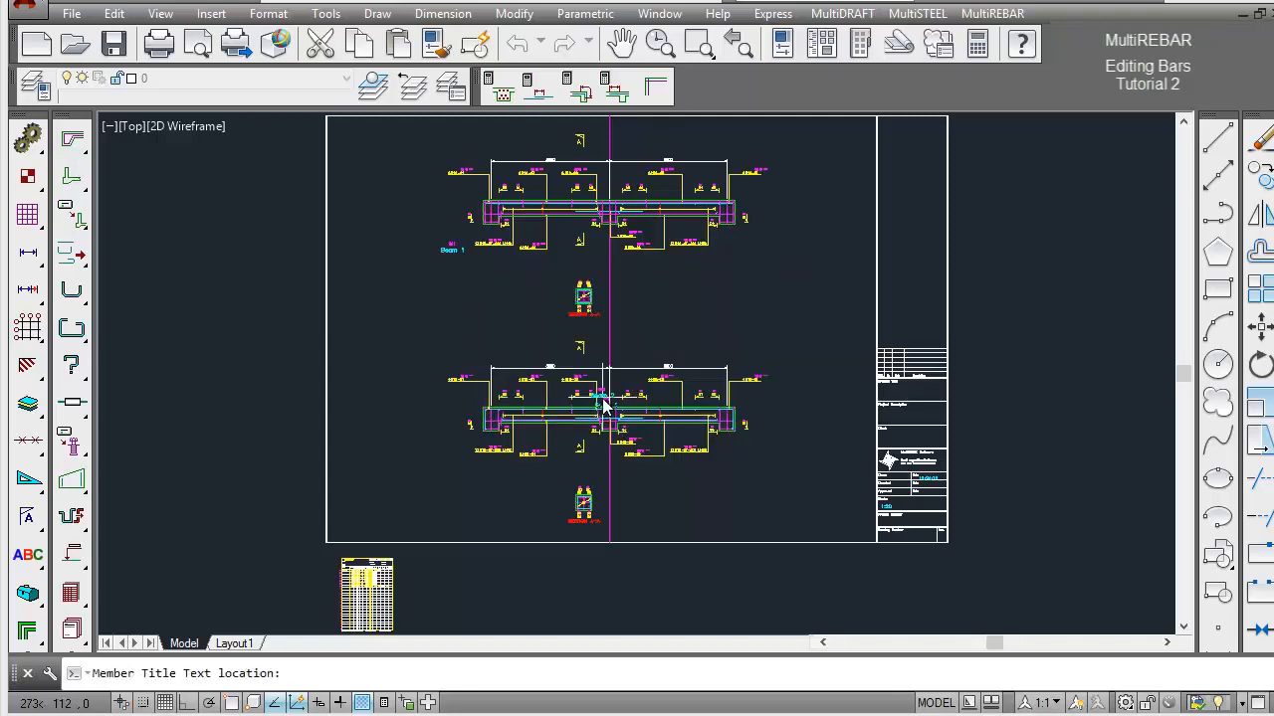
{"action": "left_click", "coordinate": [460, 504]}
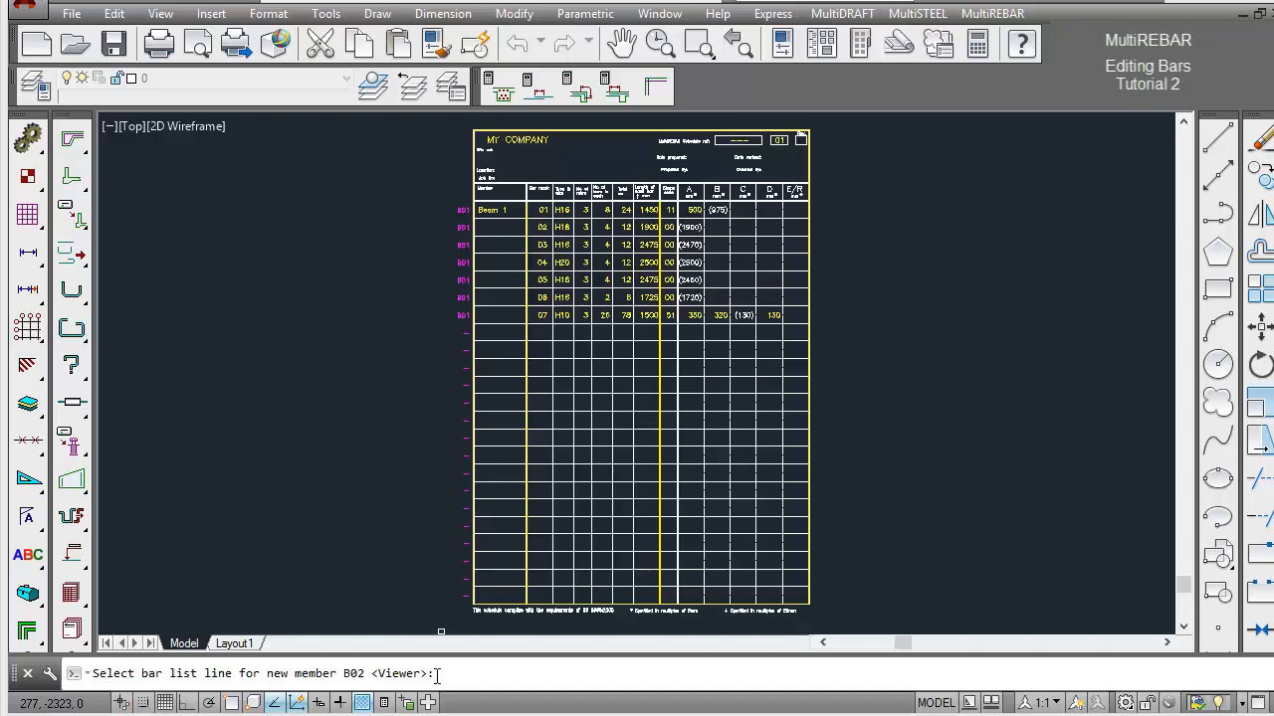
{"action": "left_click", "coordinate": [464, 422]}
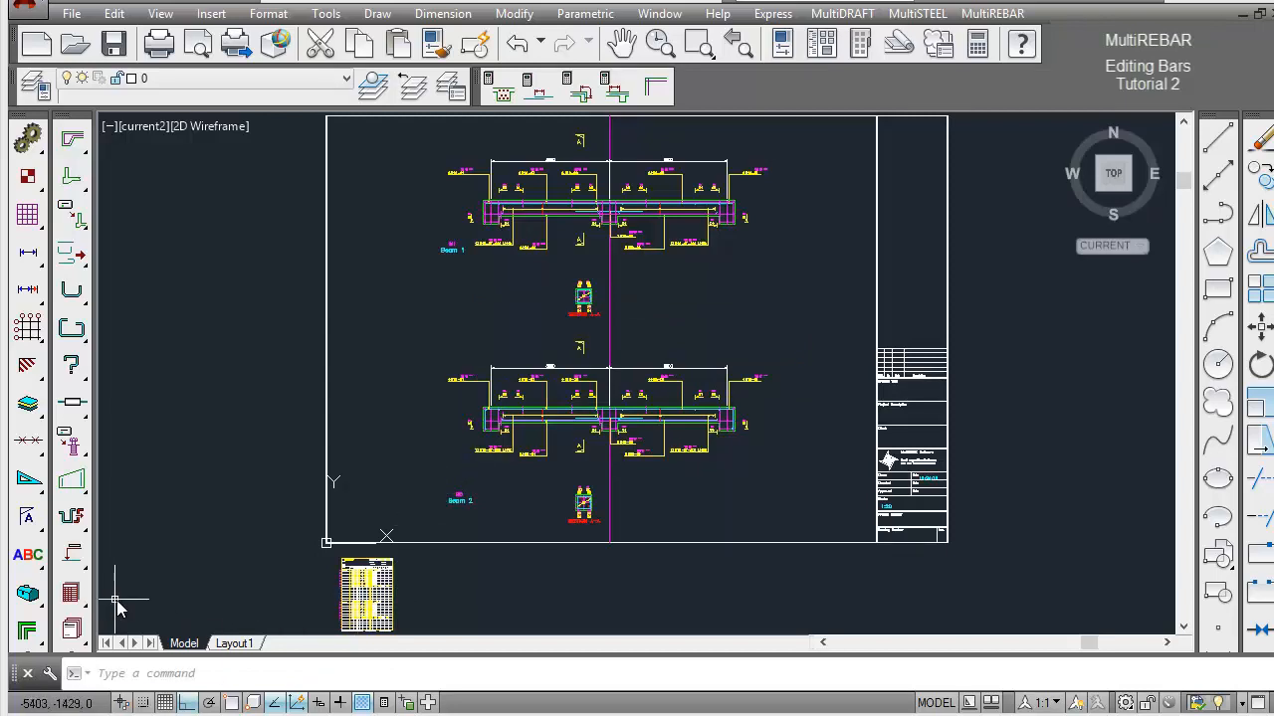
View bar list 01 and examine the Beam 2 lines listed under member B02 up close.
{"action": "left_click_drag", "start_coordinate": [71, 595], "coordinate": [149, 595]}
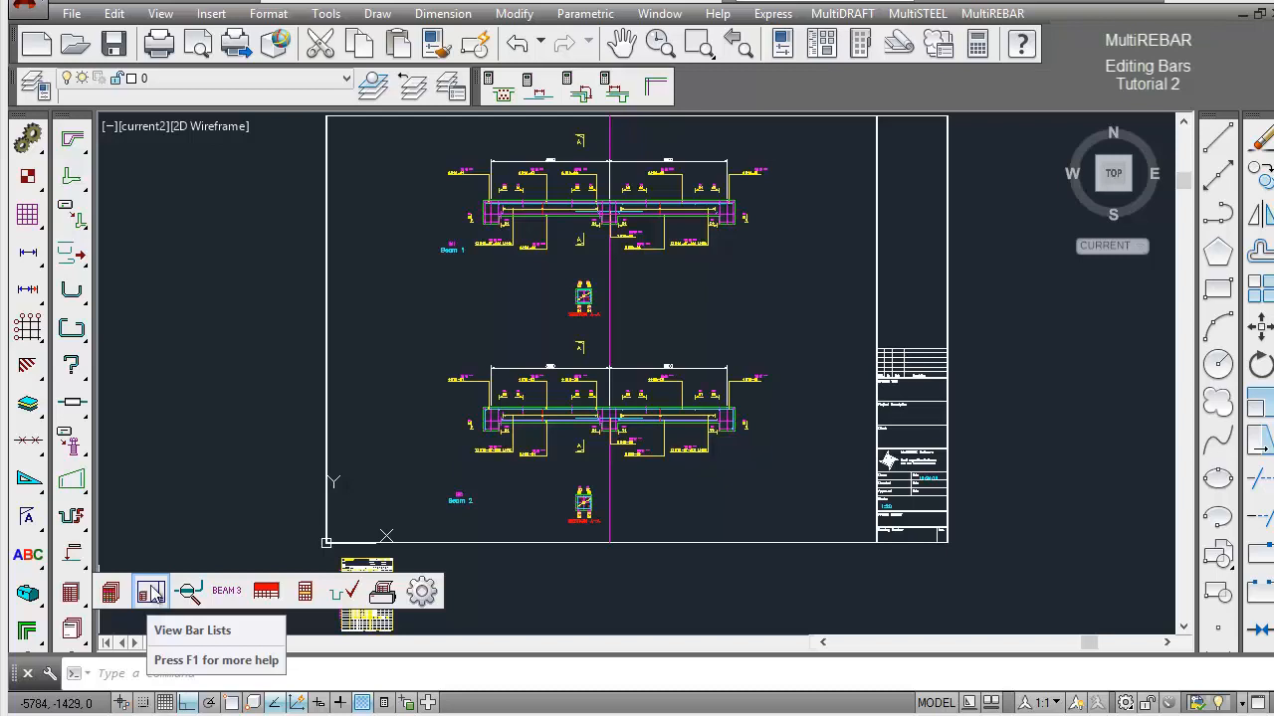
{"action": "left_click", "coordinate": [187, 523]}
{"action": "left_click", "coordinate": [188, 673]}
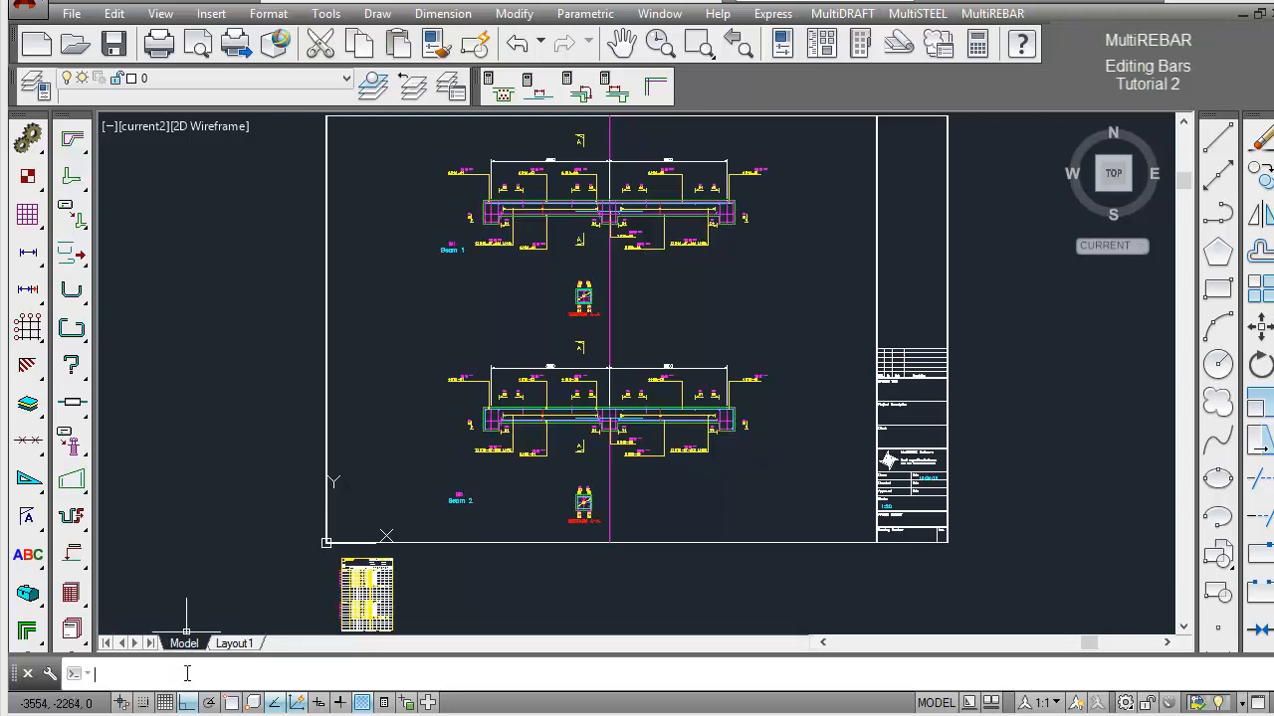
{"action": "type", "text": "v"}
{"action": "key", "text": "Return"}
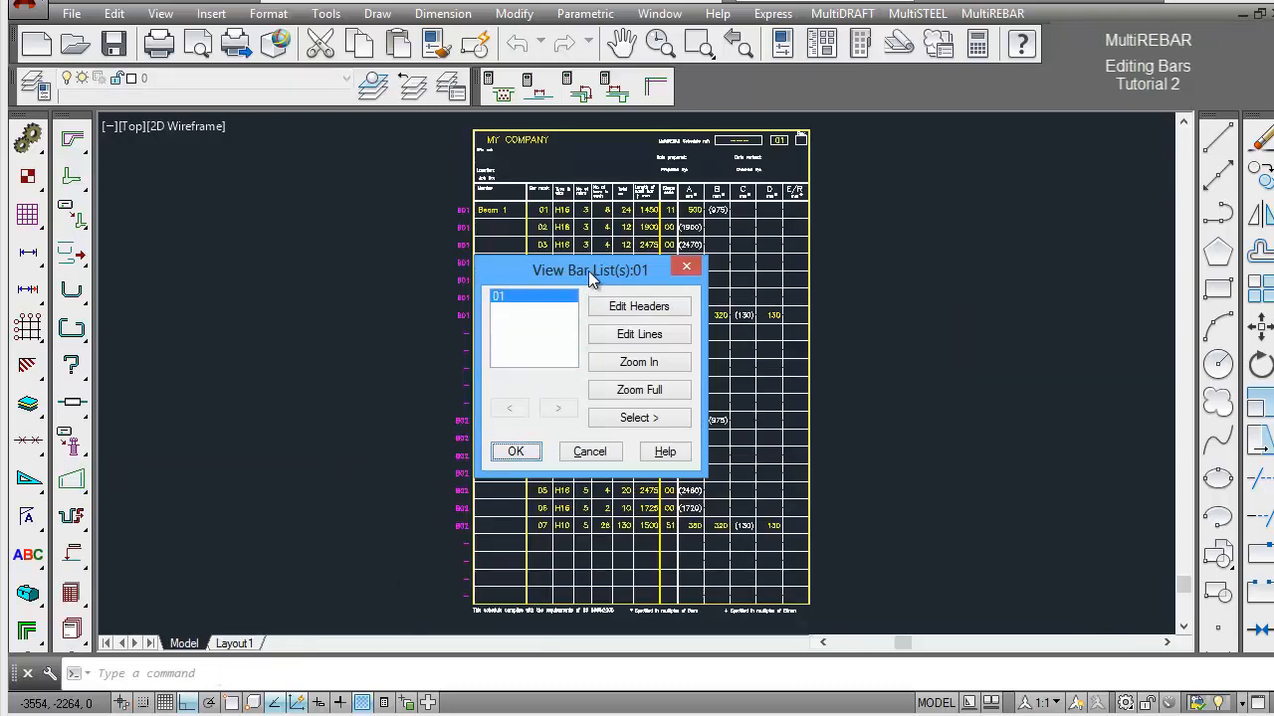
{"action": "left_click_drag", "start_coordinate": [588, 271], "coordinate": [972, 187]}
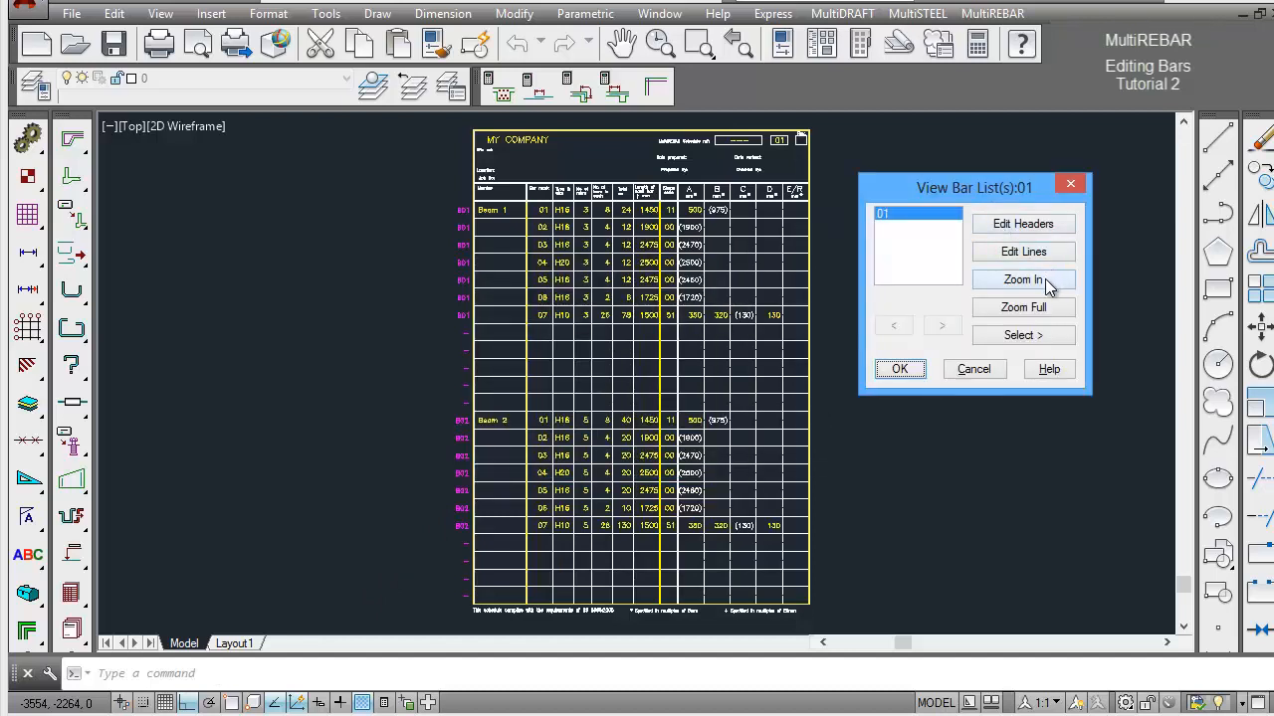
{"action": "left_click", "coordinate": [1022, 279]}
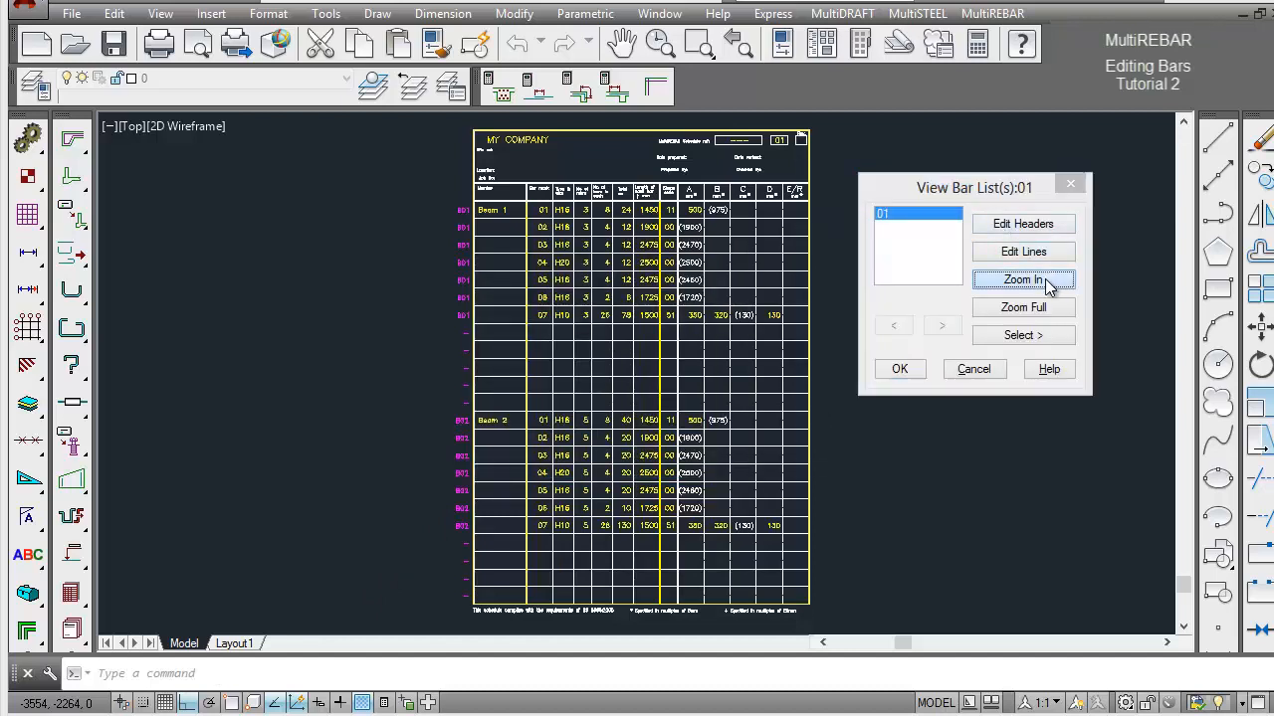
{"action": "left_click", "coordinate": [398, 396]}
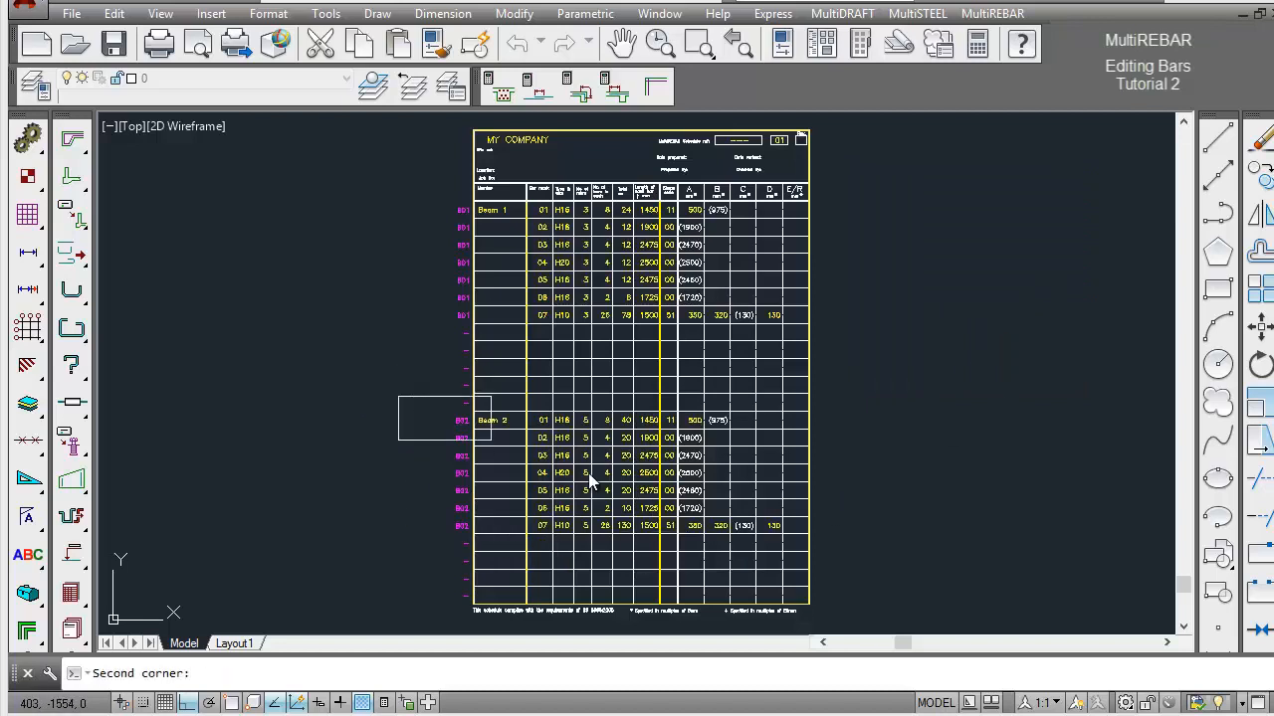
{"action": "left_click", "coordinate": [842, 560]}
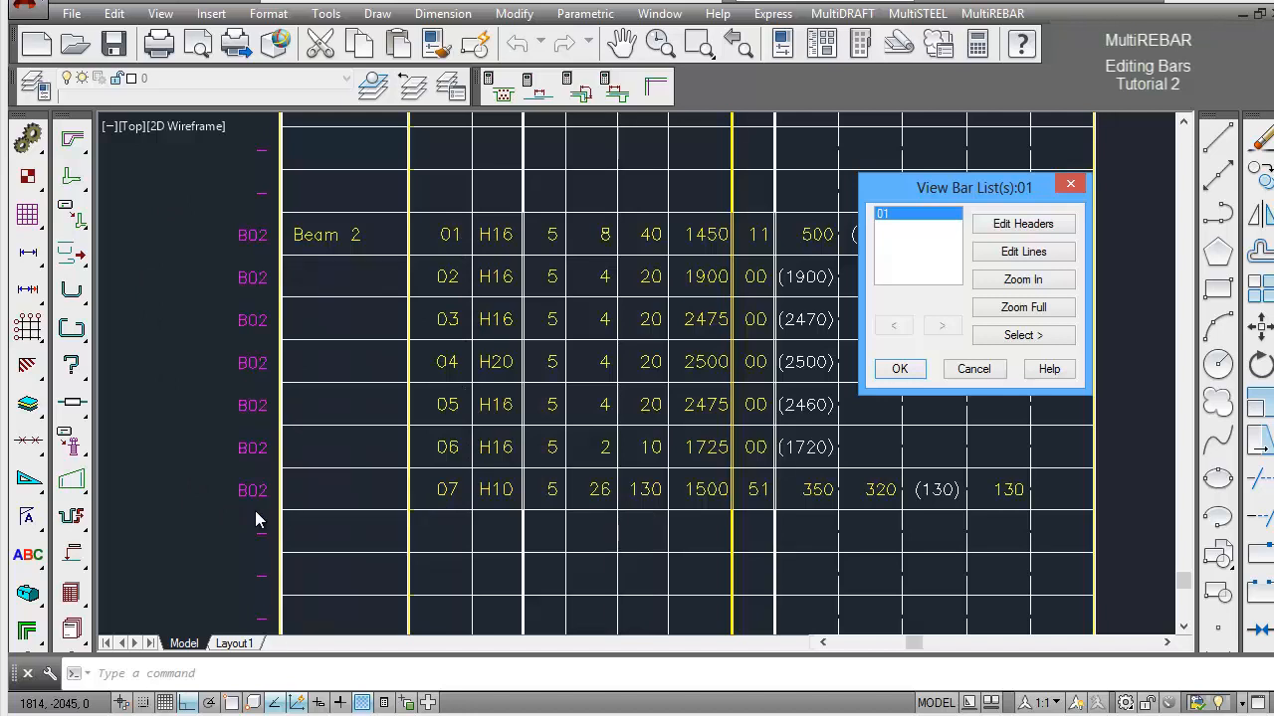
{"action": "left_click", "coordinate": [899, 369]}
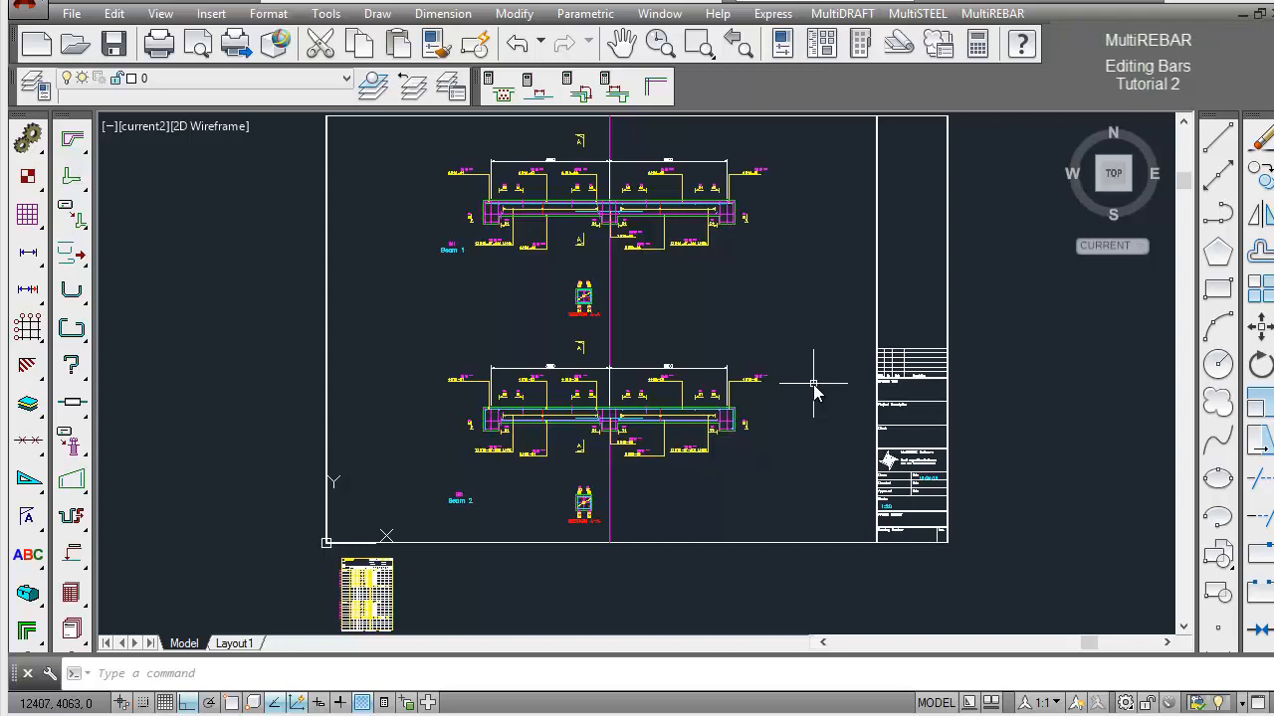
Select both section markers on Beam 2 for text editing and set the upper marker's section reference to B.
{"action": "key", "text": "ctrl+z"}
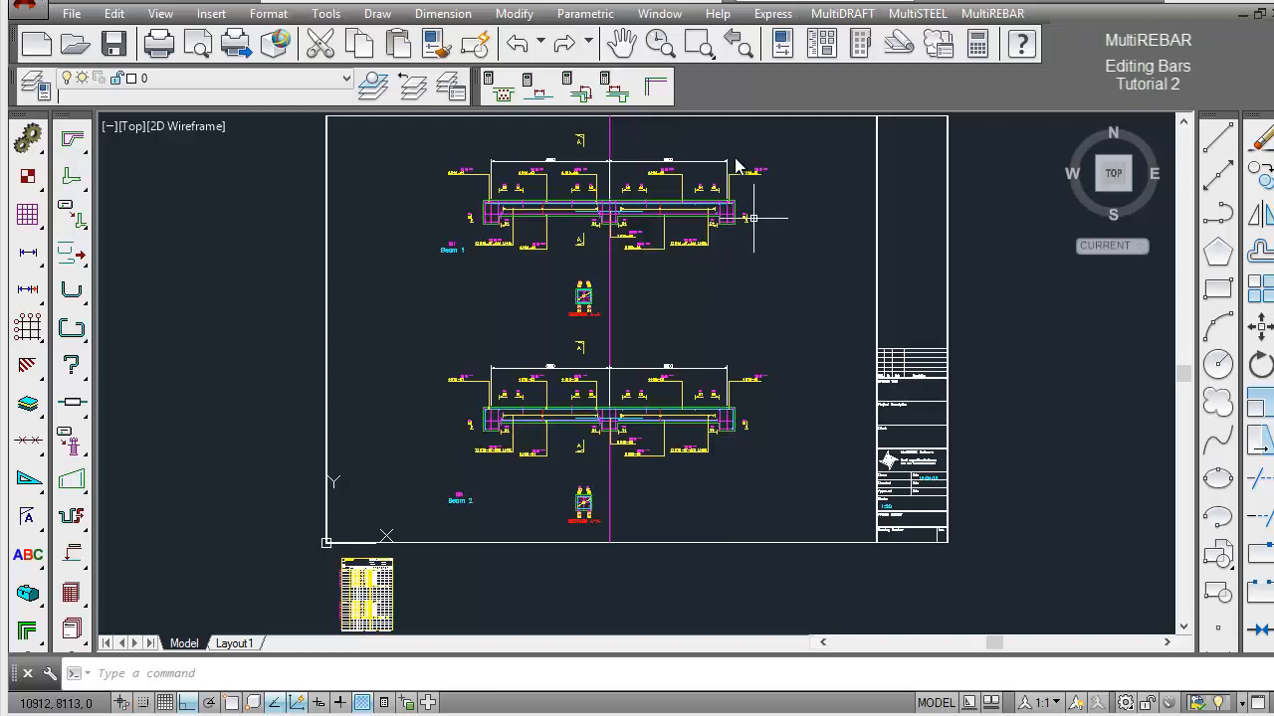
{"action": "left_click", "coordinate": [698, 44]}
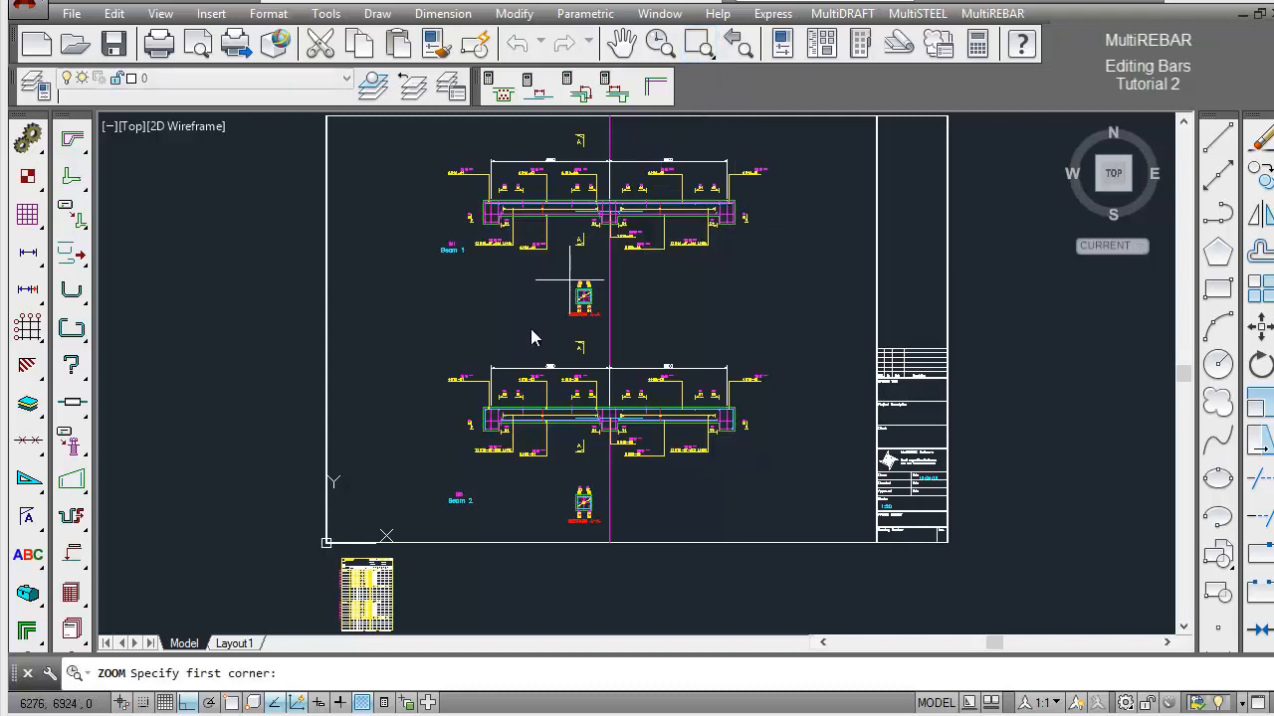
{"action": "left_click", "coordinate": [408, 339]}
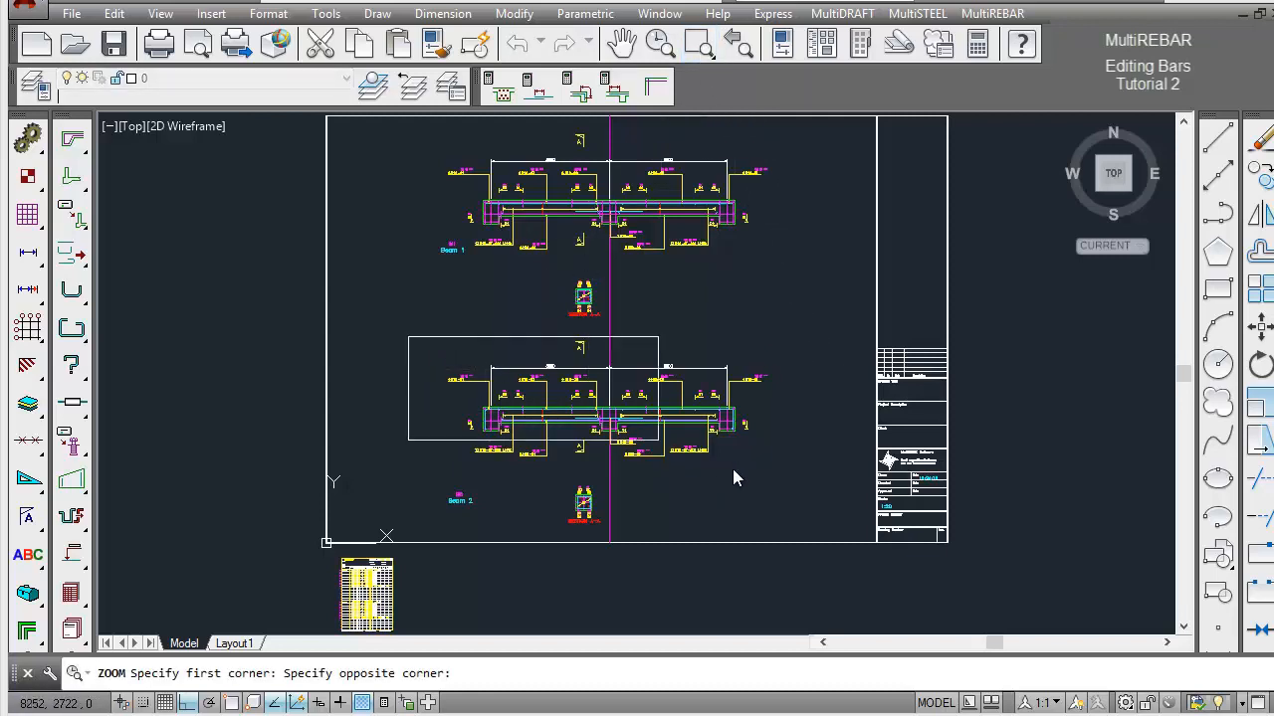
{"action": "left_click", "coordinate": [809, 534]}
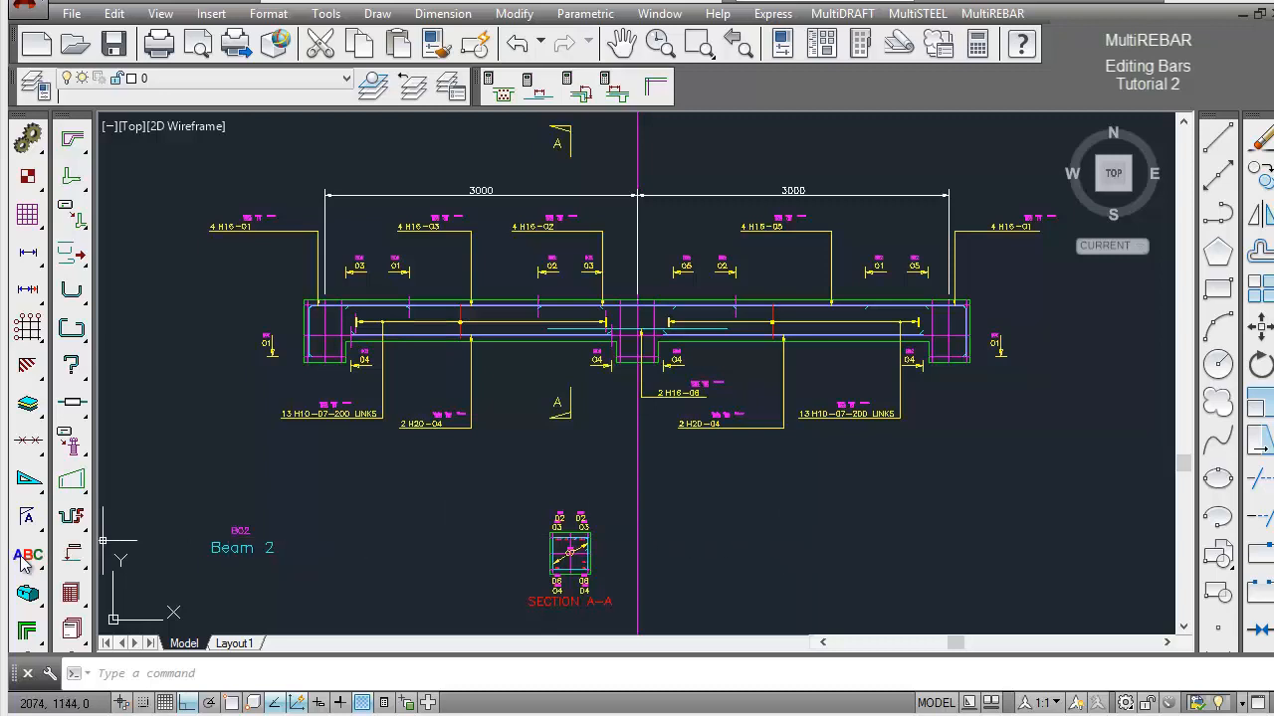
{"action": "left_click_drag", "start_coordinate": [22, 560], "coordinate": [151, 562]}
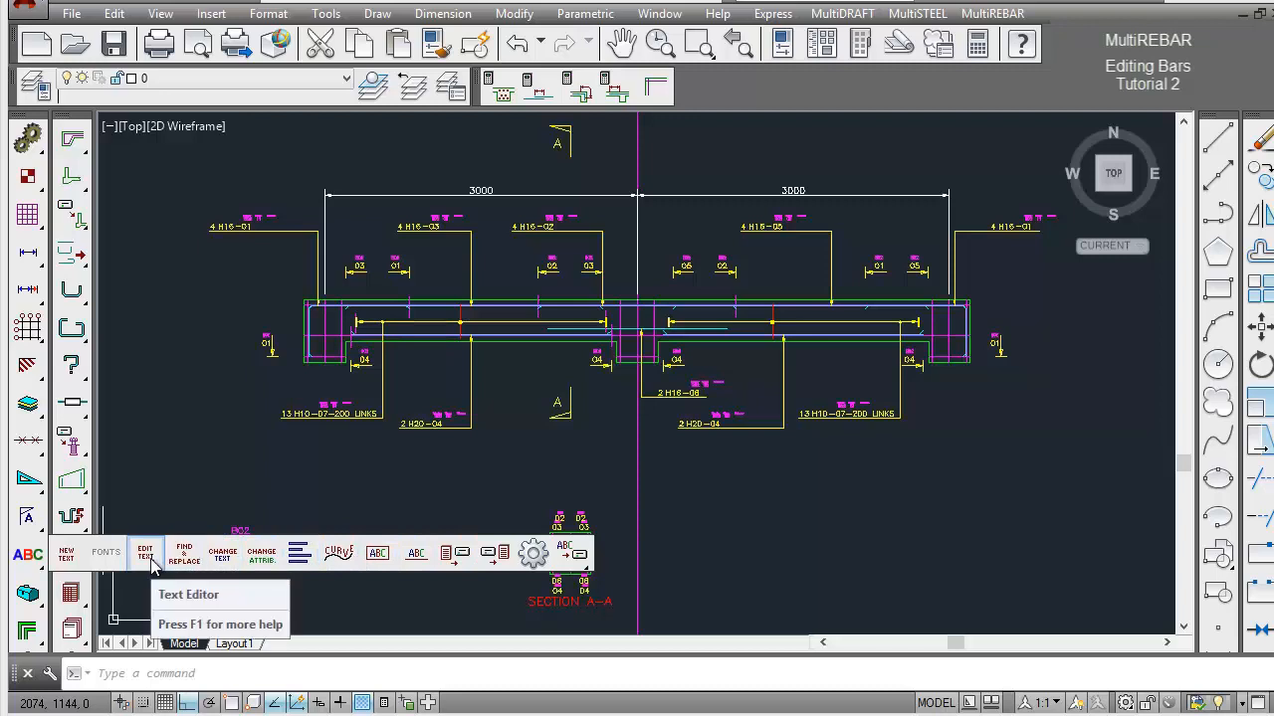
{"action": "left_click_drag", "start_coordinate": [151, 562], "coordinate": [151, 563]}
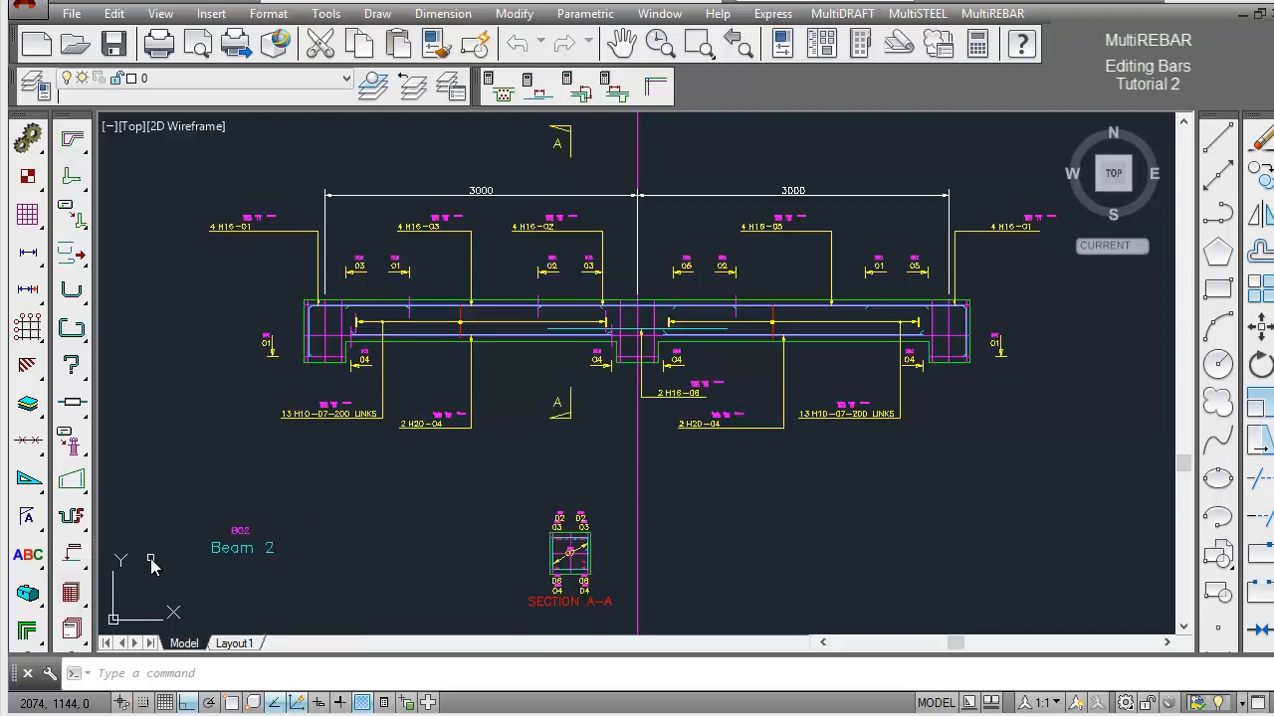
{"action": "left_click", "coordinate": [555, 147]}
{"action": "left_click", "coordinate": [560, 408]}
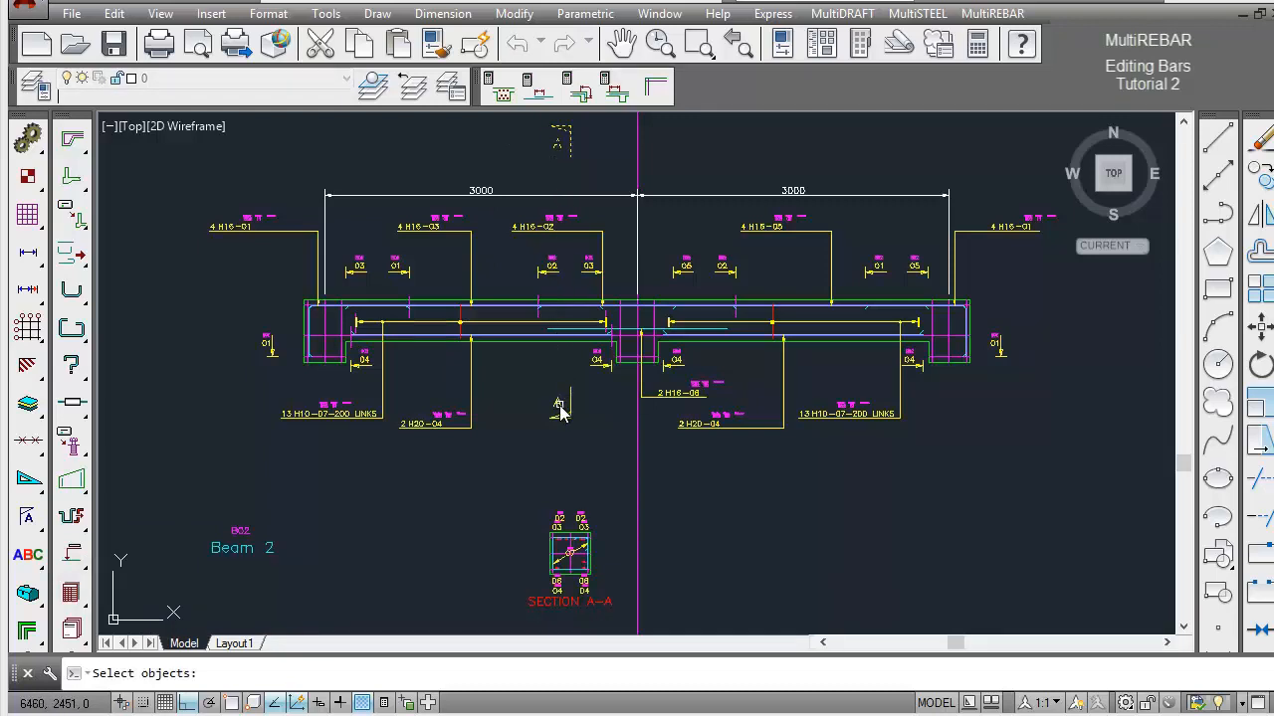
{"action": "key", "text": "Return"}
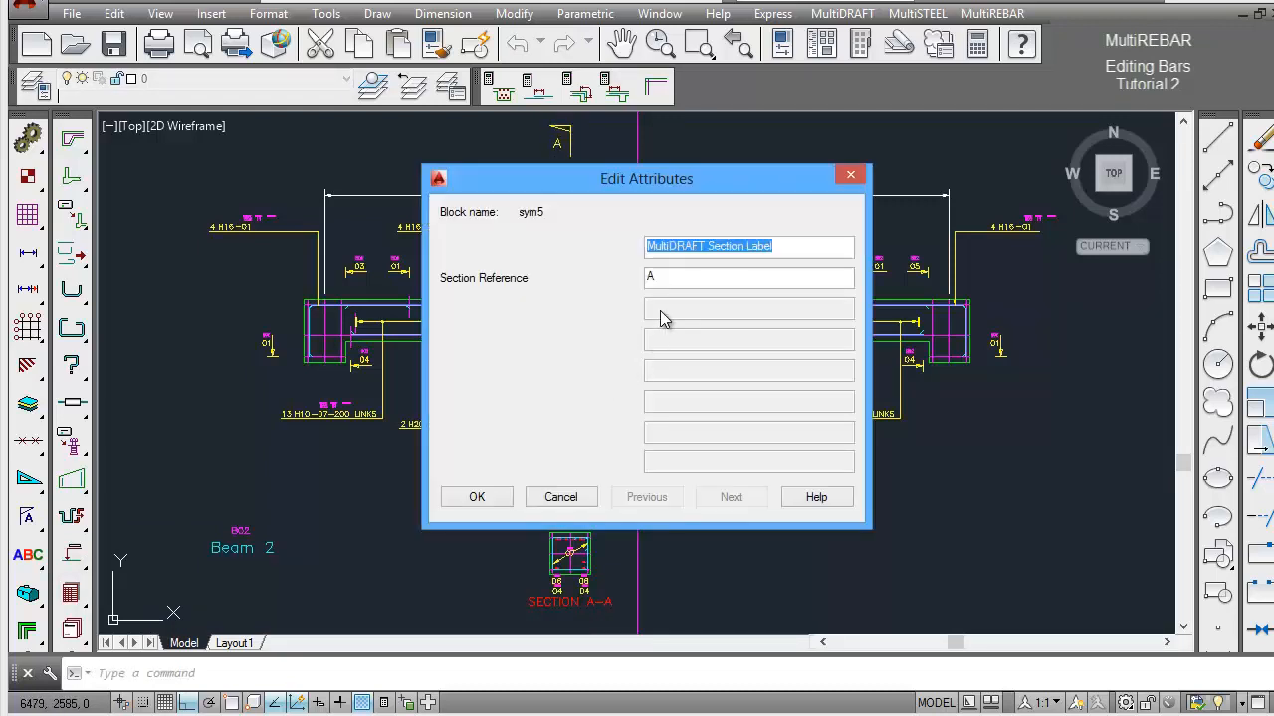
{"action": "left_click", "coordinate": [669, 277]}
{"action": "left_click_drag", "start_coordinate": [670, 278], "coordinate": [646, 278]}
{"action": "type", "text": "B"}
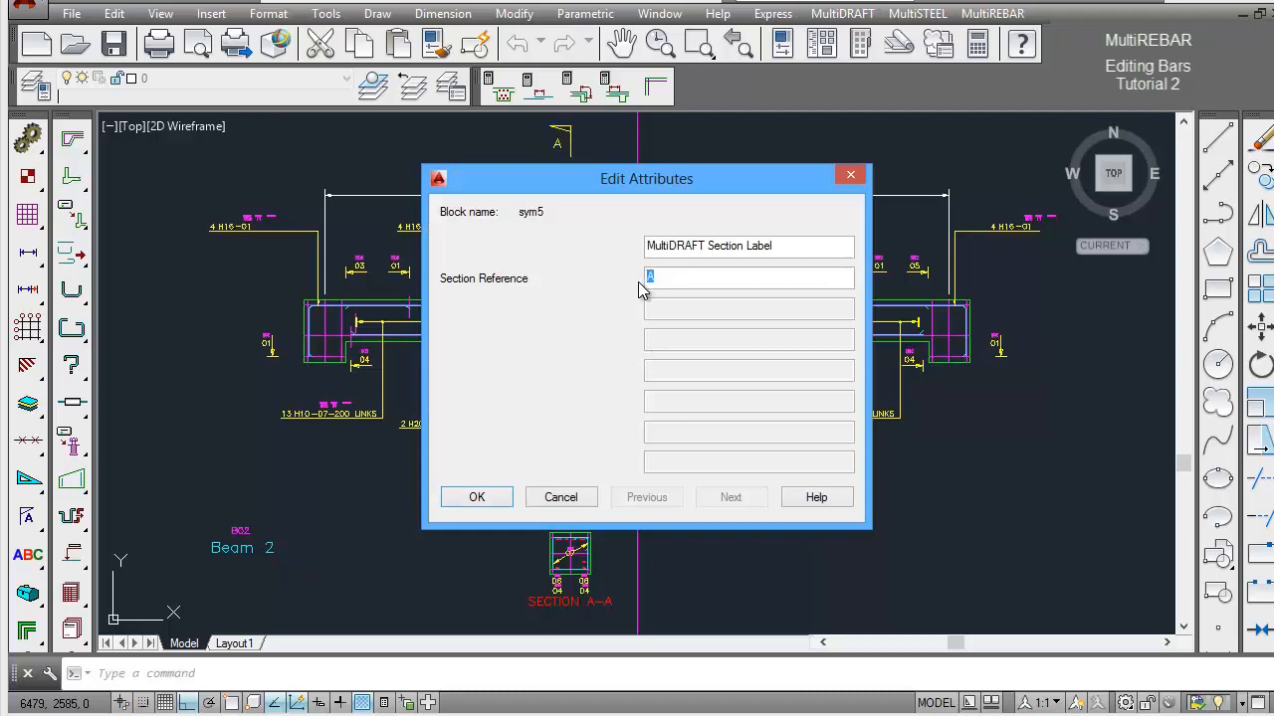
{"action": "left_click", "coordinate": [478, 498]}
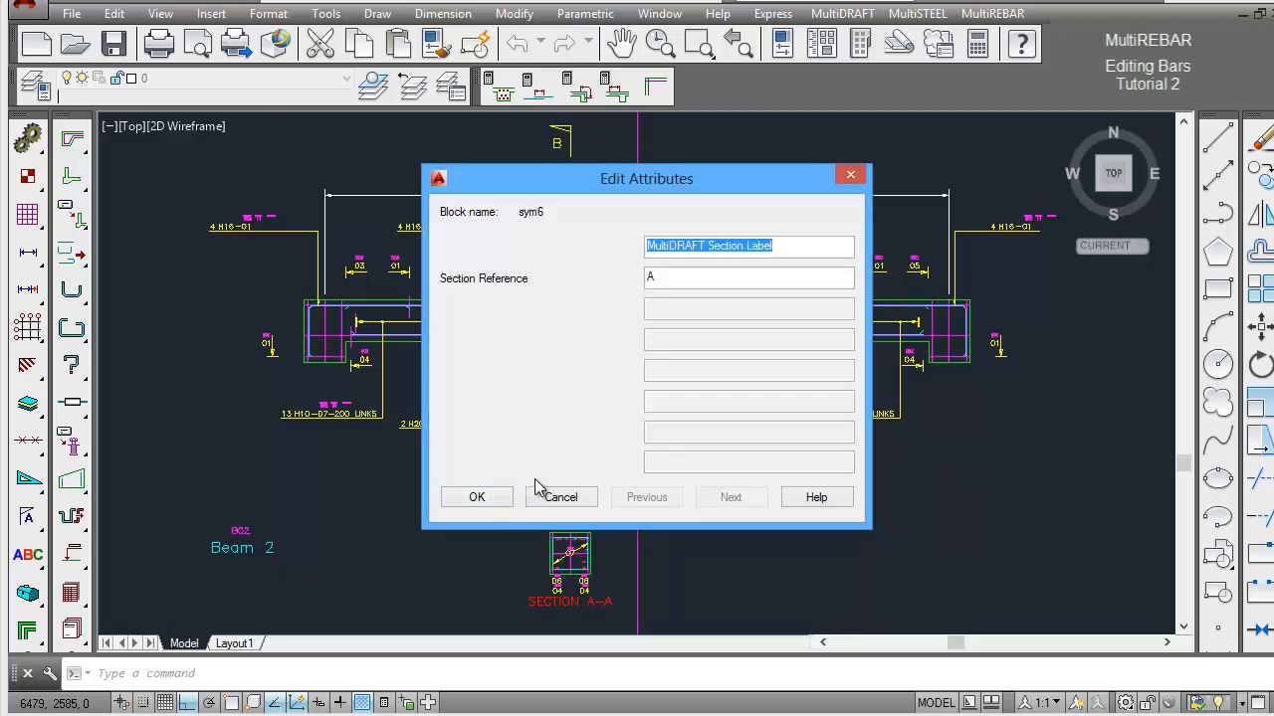
Set the section reference of Beam 2's lower section marker to B.
{"action": "key", "text": "Tab"}
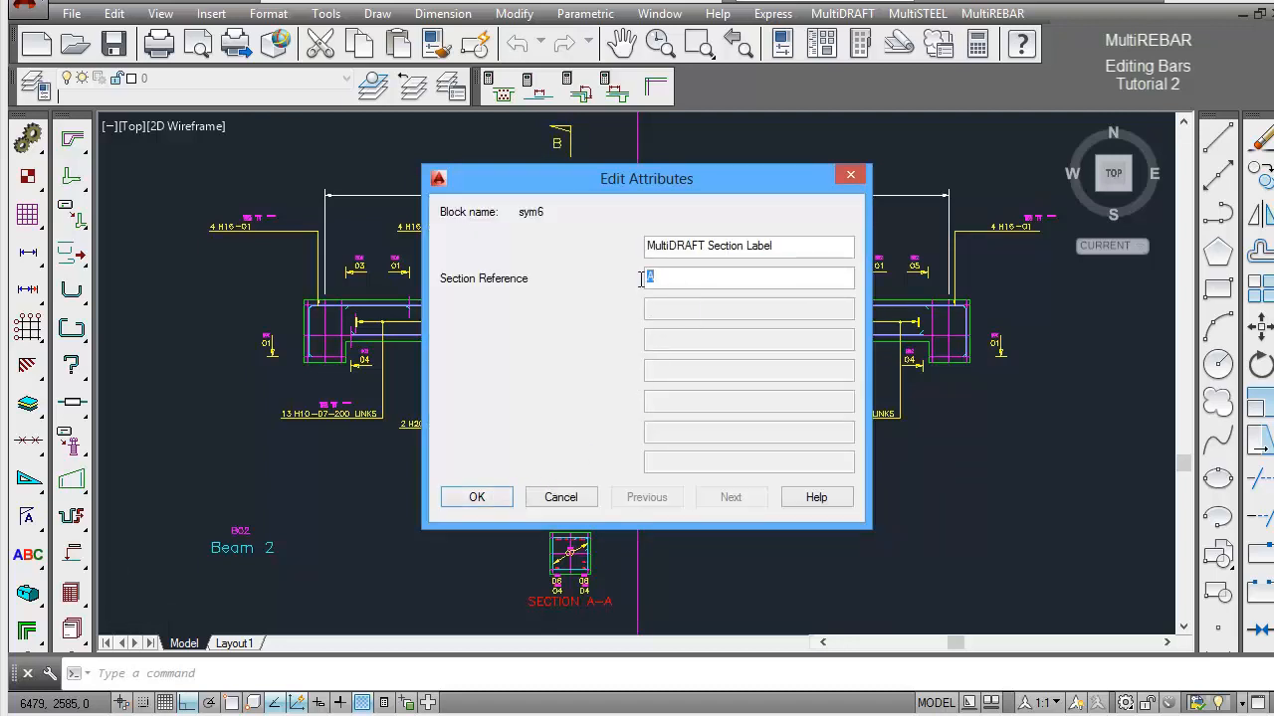
{"action": "type", "text": "B"}
{"action": "left_click", "coordinate": [488, 499]}
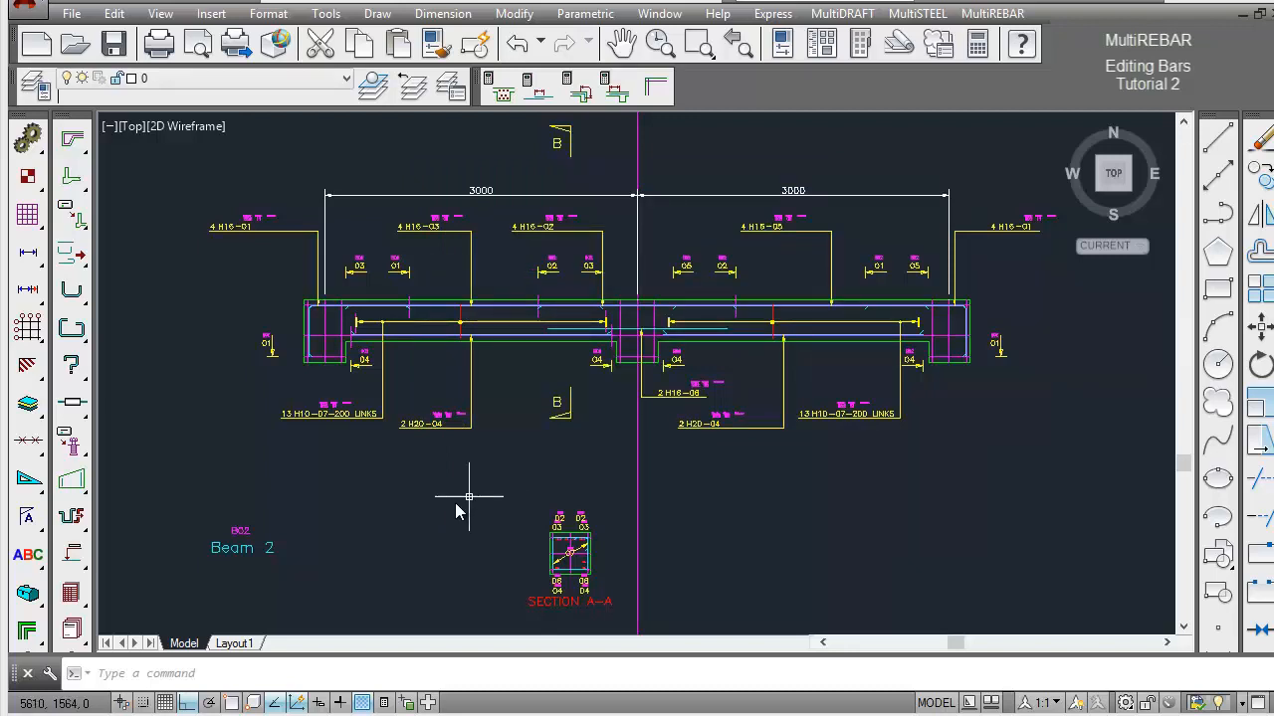
Change the title below Beam 2's cross-section to SECTION B-B.
{"action": "left_click_drag", "start_coordinate": [30, 564], "coordinate": [145, 566]}
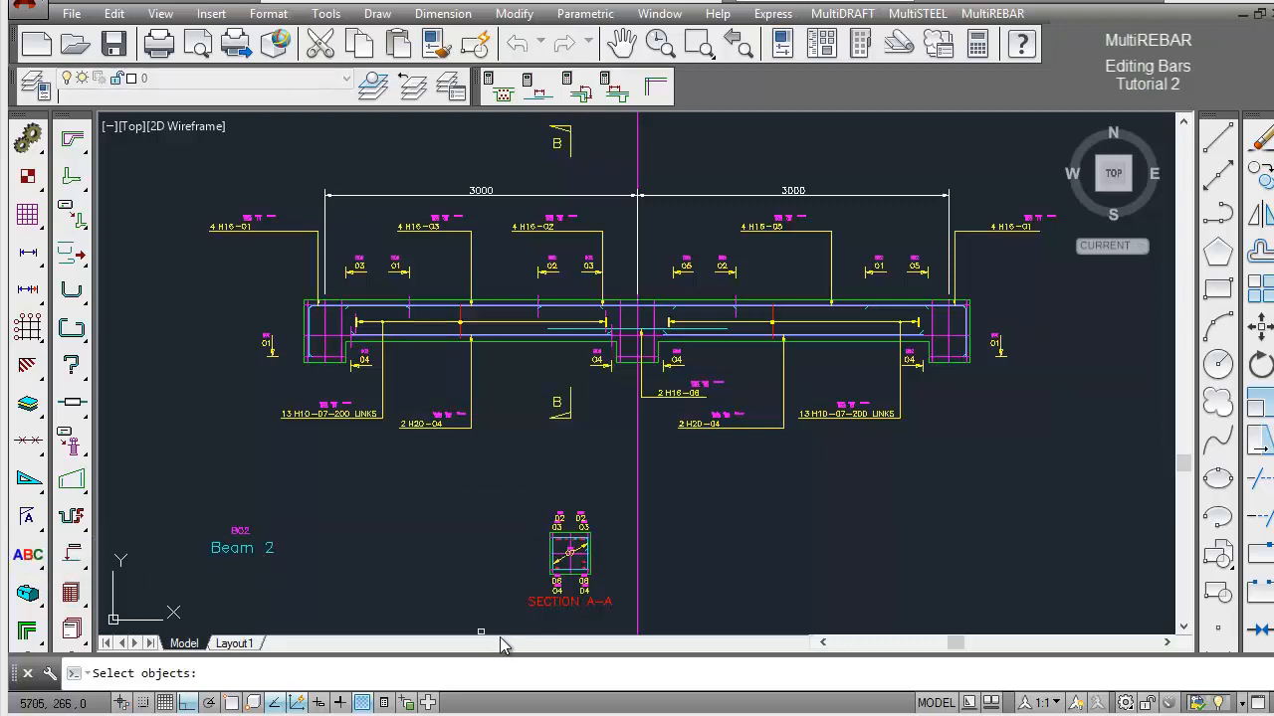
{"action": "left_click", "coordinate": [611, 607]}
{"action": "left_click", "coordinate": [603, 605]}
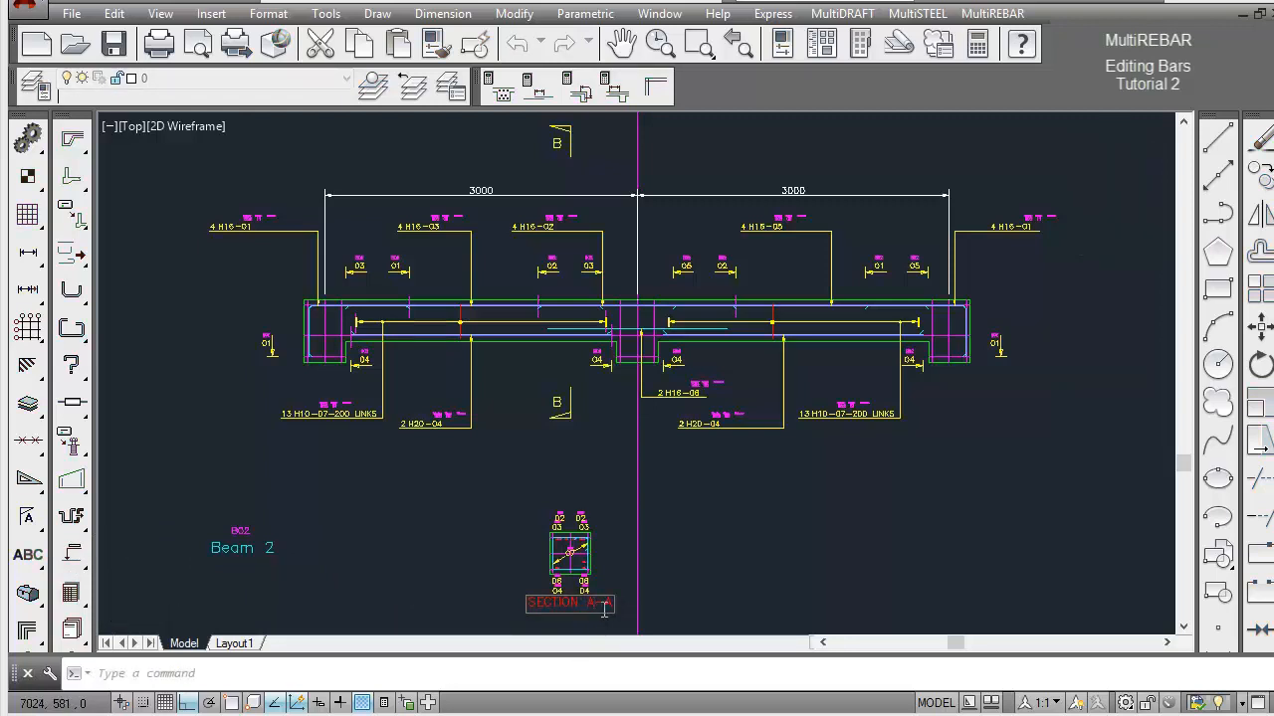
{"action": "key", "text": "BackSpace"}
{"action": "key", "text": "BackSpace"}
{"action": "key", "text": "BackSpace"}
{"action": "type", "text": "B-A"}
{"action": "key", "text": "BackSpace"}
{"action": "type", "text": "B"}
{"action": "left_click", "coordinate": [619, 611]}
{"action": "right_click", "coordinate": [757, 553]}
{"action": "left_click", "coordinate": [810, 383]}
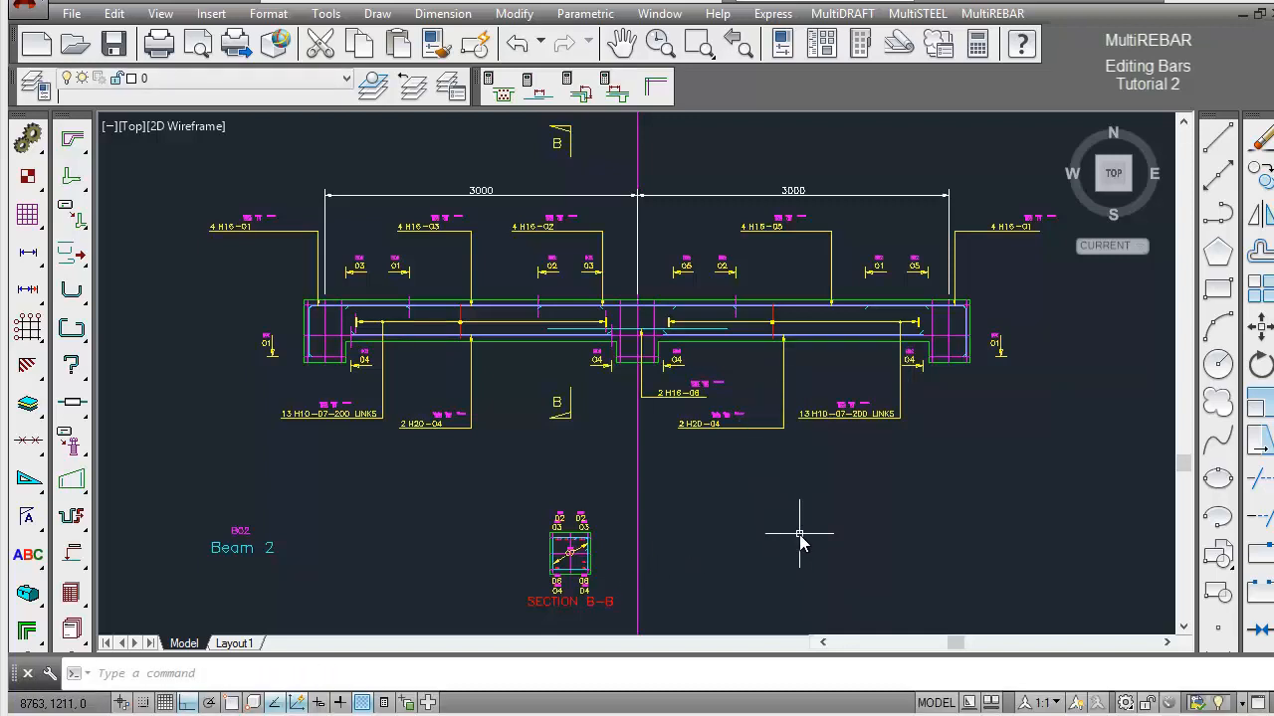
Stretch the right-hand span of Beam 2, including its end support and bars, by 1000 to the right.
{"action": "type", "text": "ze"}
{"action": "key", "text": "Return"}
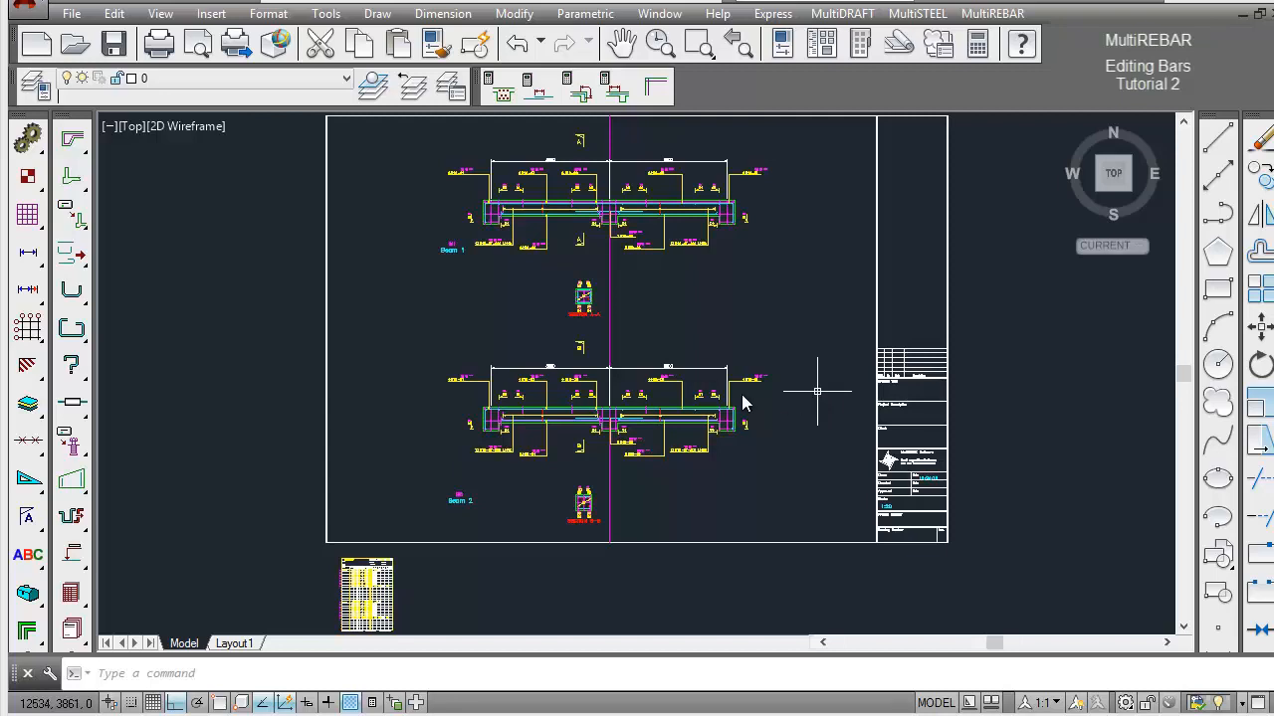
{"action": "left_click", "coordinate": [82, 180]}
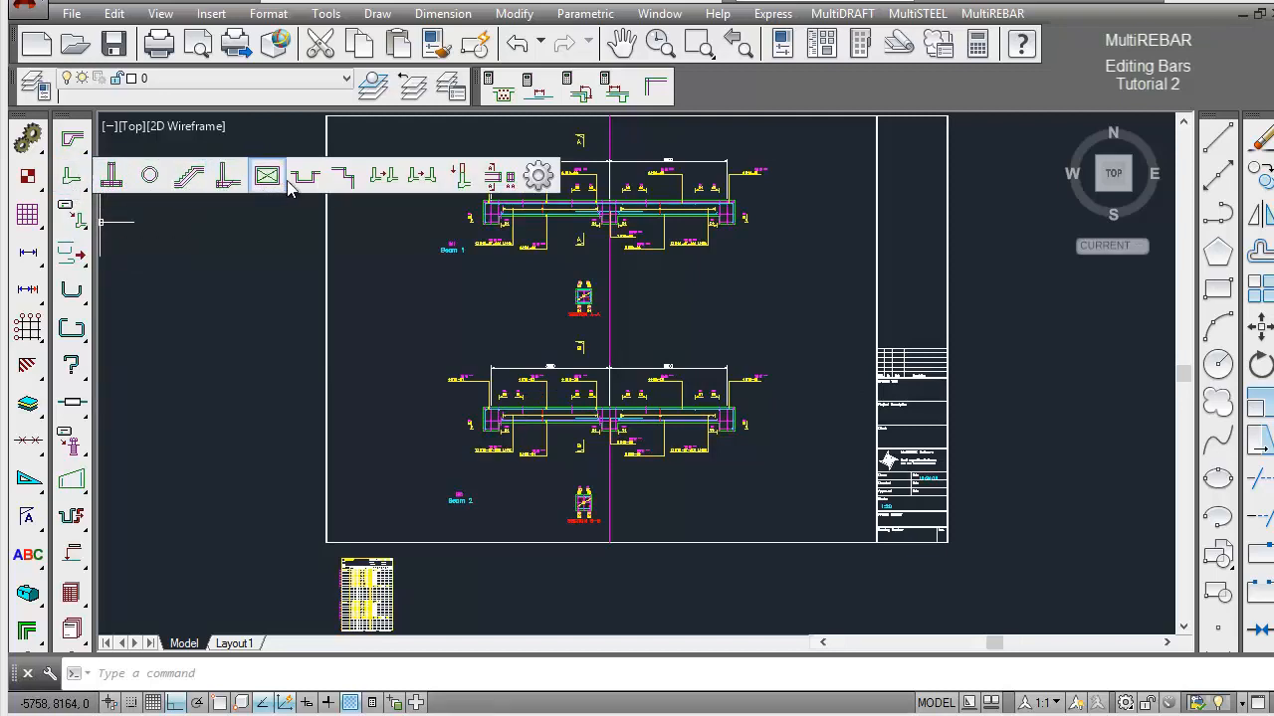
{"action": "left_click", "coordinate": [464, 180]}
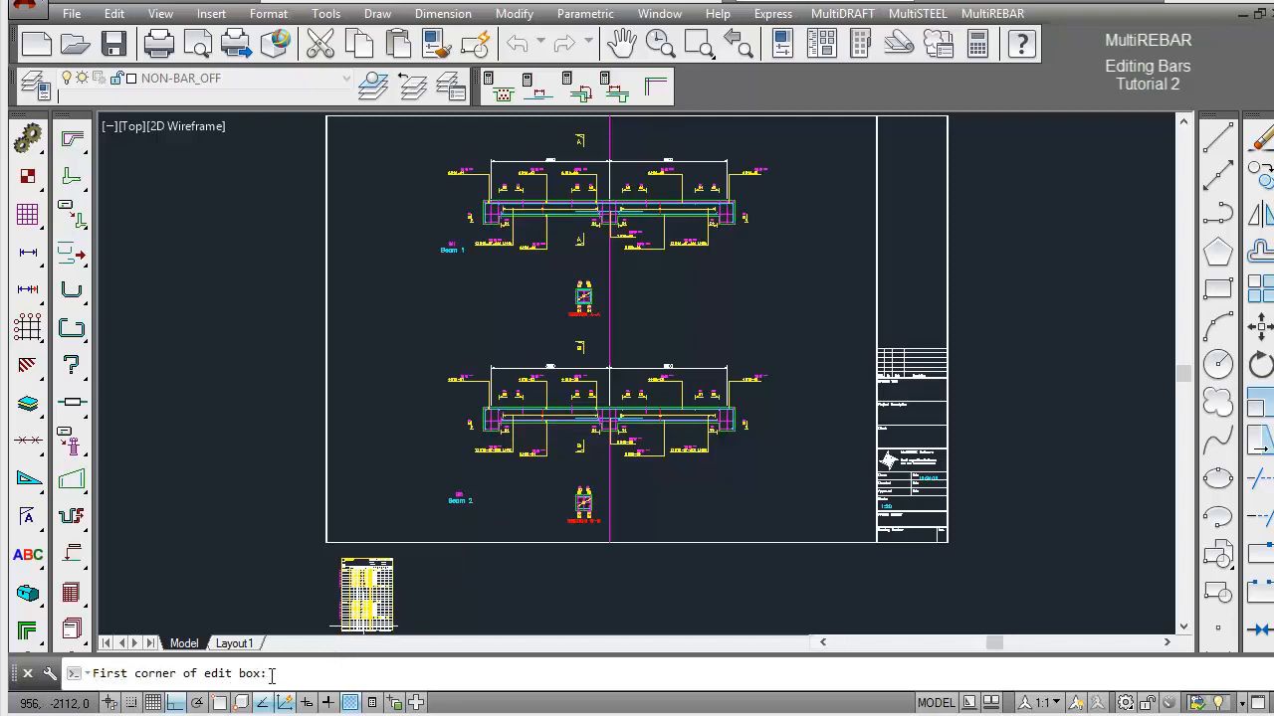
{"action": "left_click", "coordinate": [787, 339]}
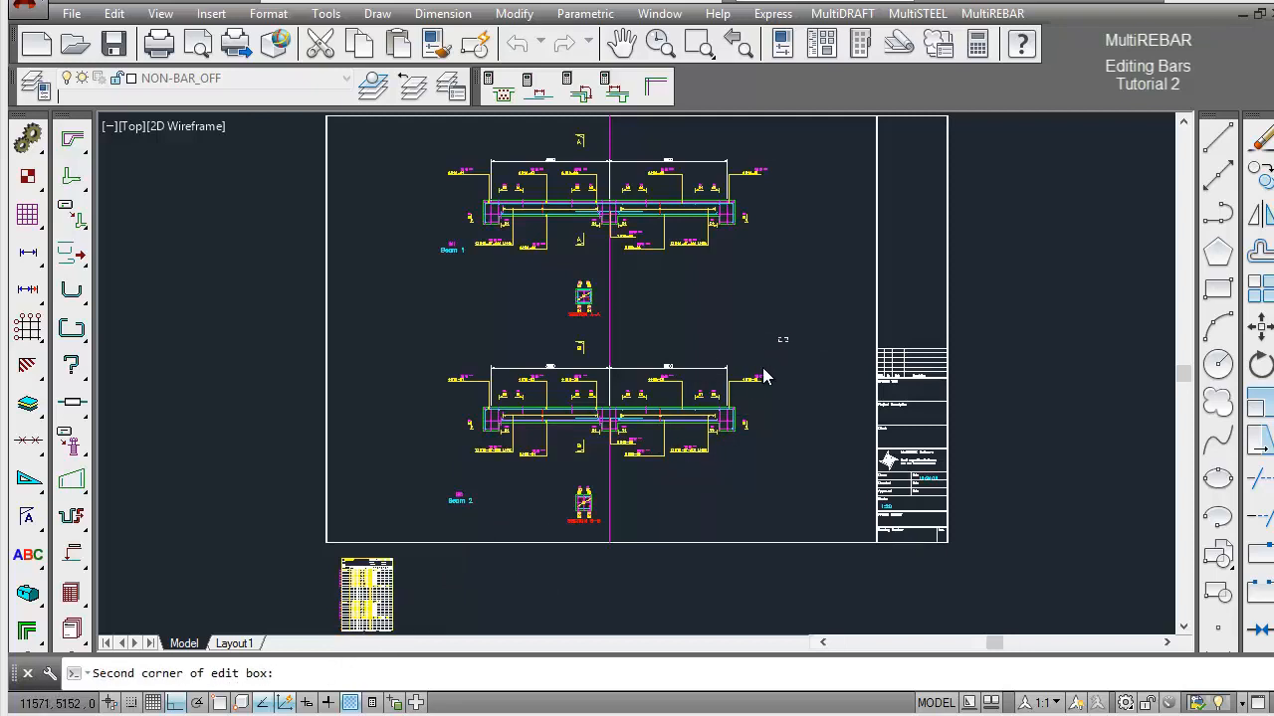
{"action": "left_click", "coordinate": [668, 496]}
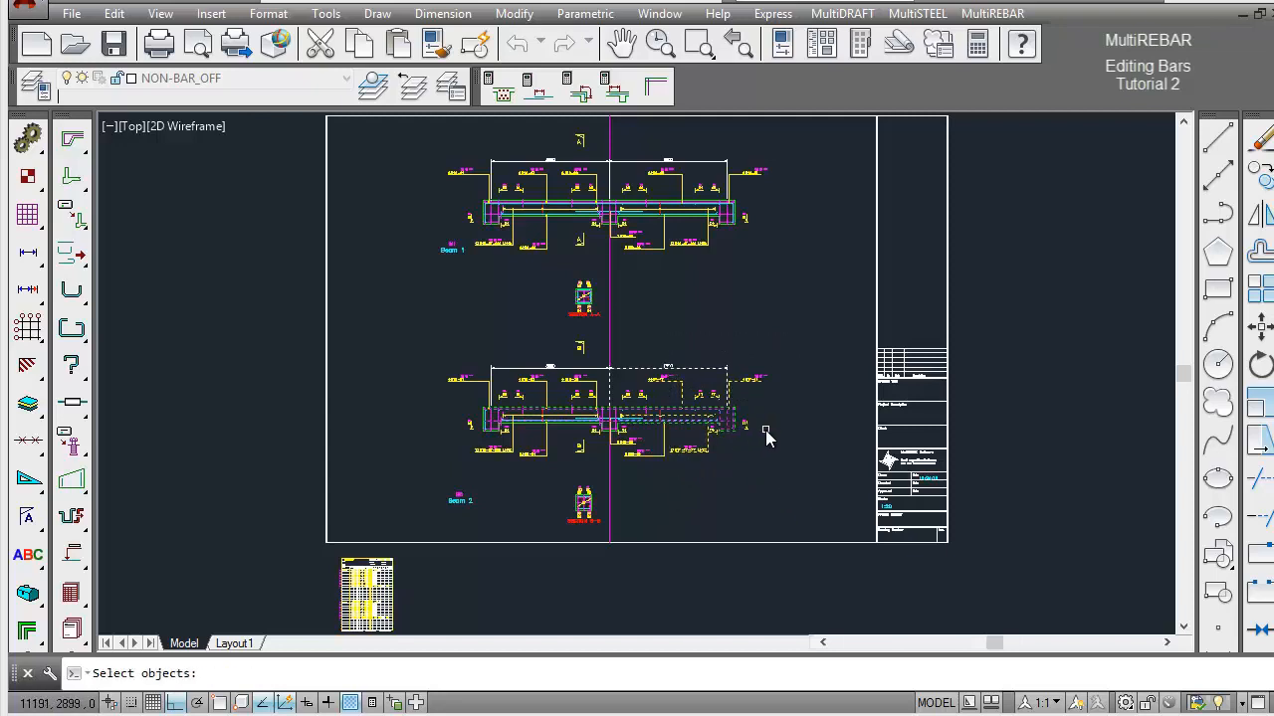
{"action": "key", "text": "Return"}
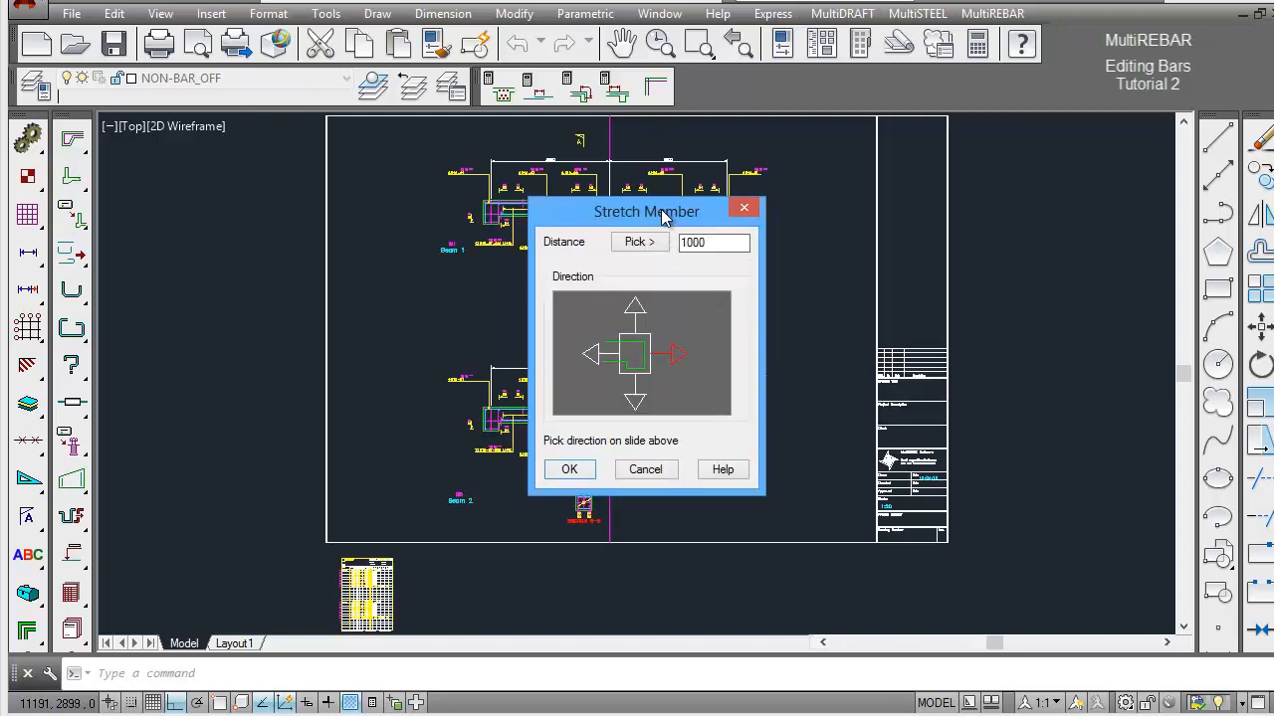
{"action": "left_click_drag", "start_coordinate": [662, 212], "coordinate": [931, 232]}
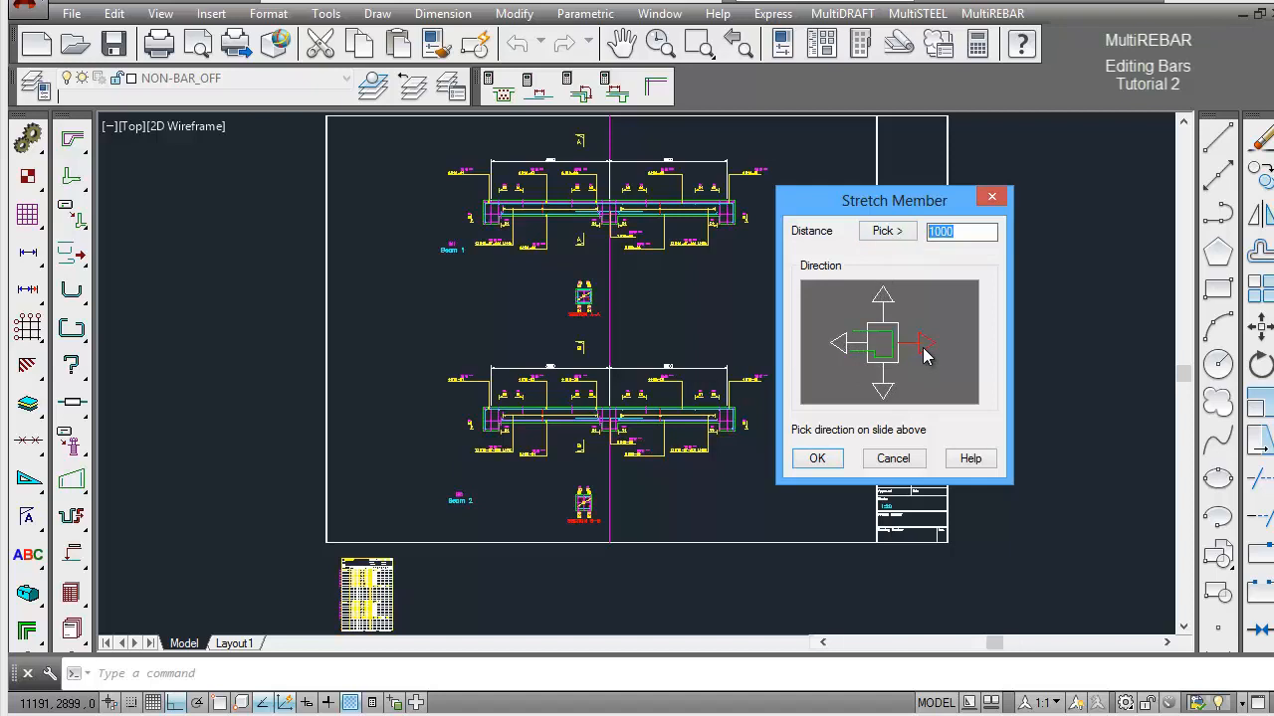
{"action": "left_click", "coordinate": [817, 459]}
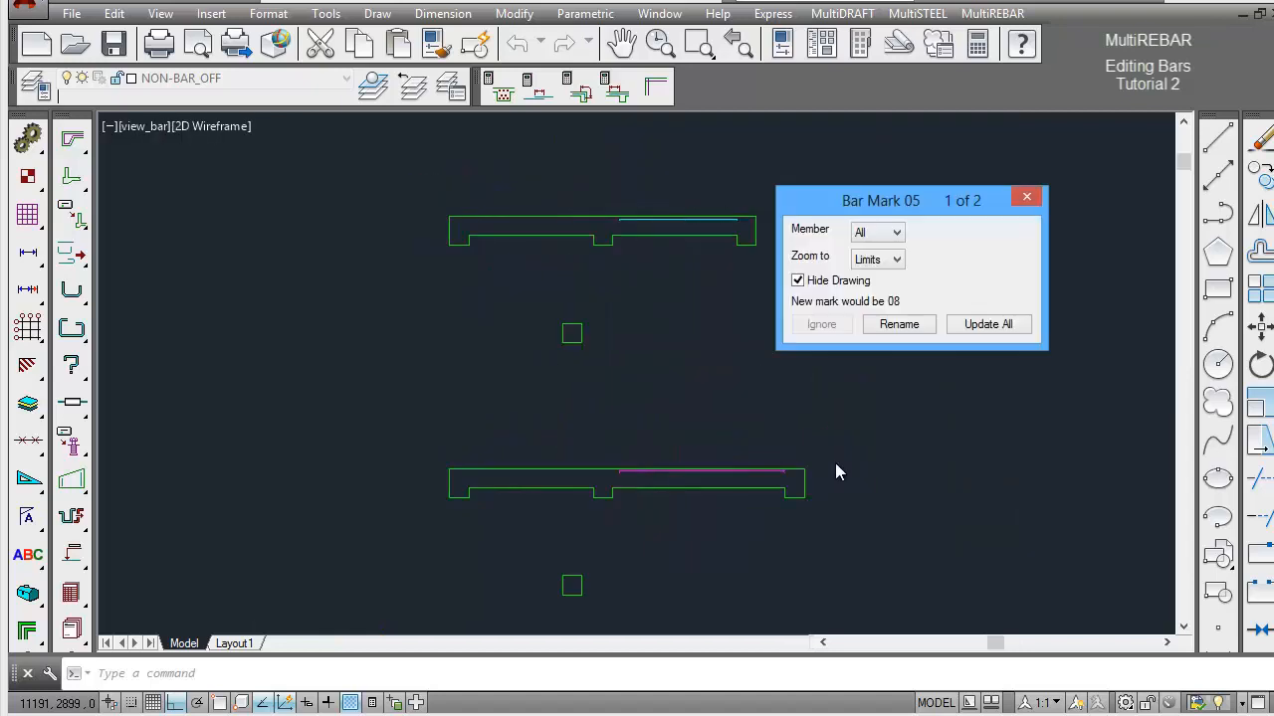
Restrict the bar mark 05 update to member B02 and rename its stretched top bar with the proposed new mark.
{"action": "left_click_drag", "start_coordinate": [941, 217], "coordinate": [983, 248]}
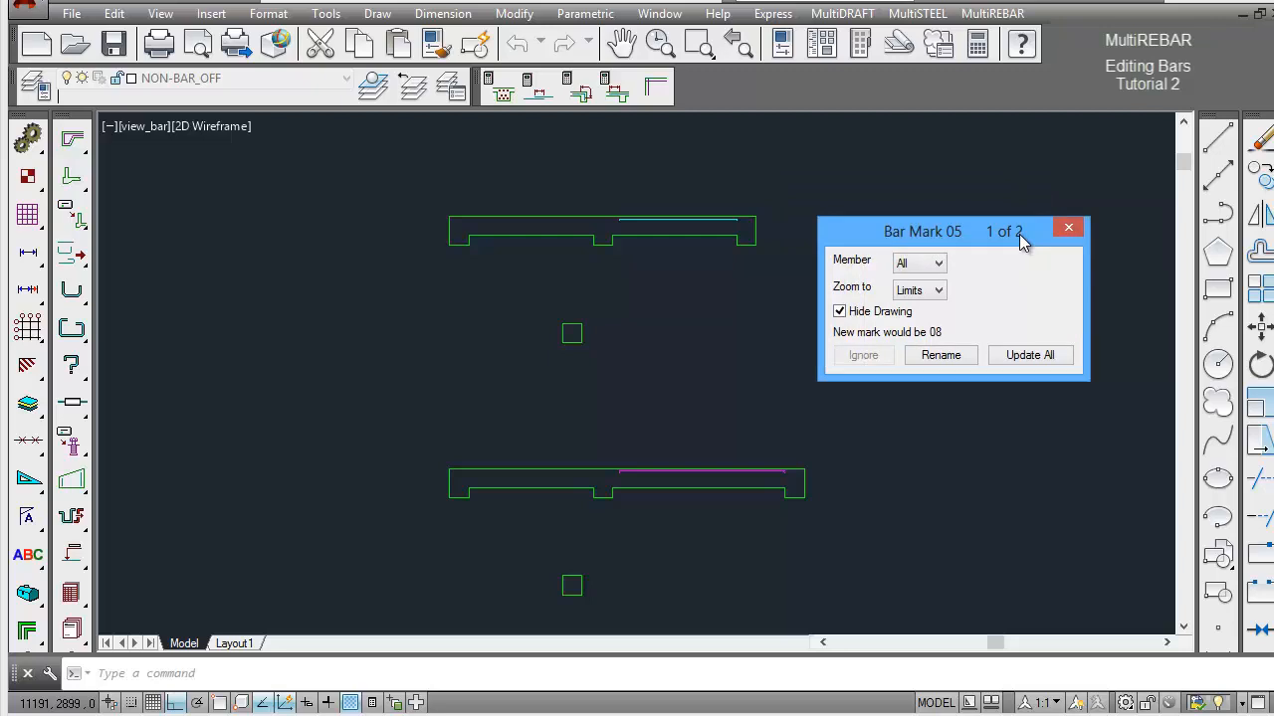
{"action": "left_click", "coordinate": [938, 265]}
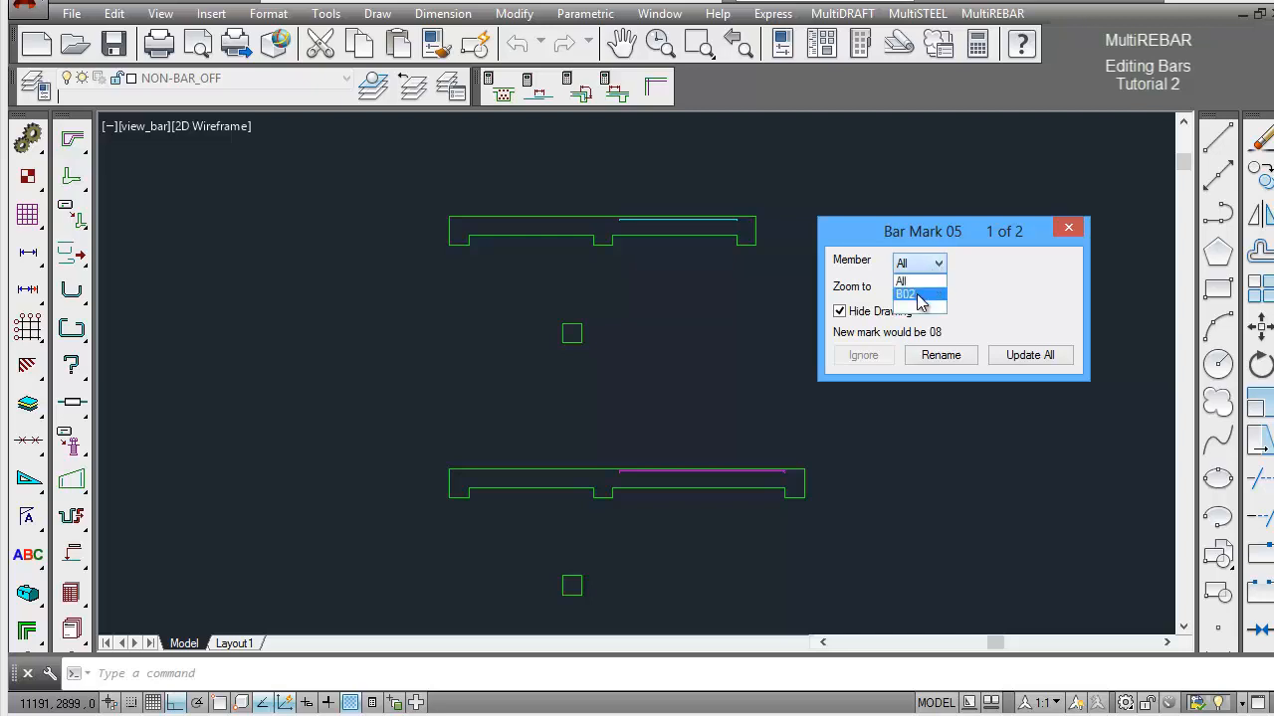
{"action": "left_click", "coordinate": [918, 297]}
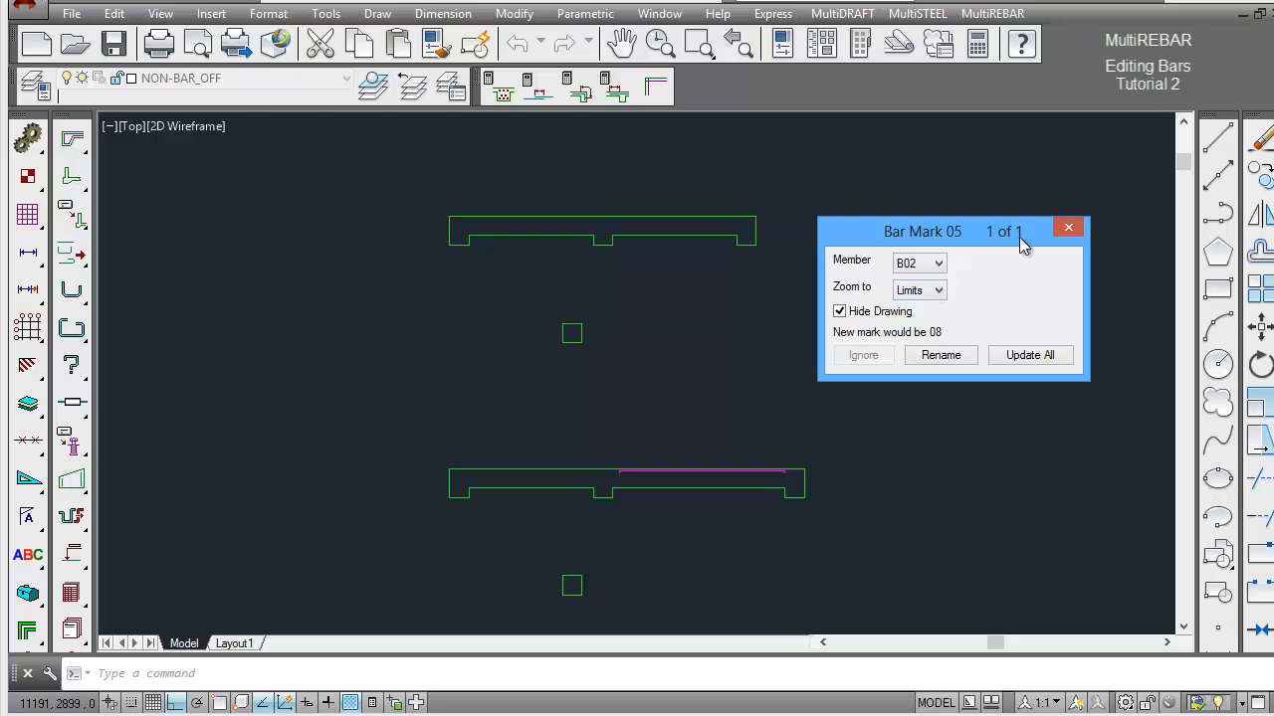
{"action": "left_click", "coordinate": [839, 311]}
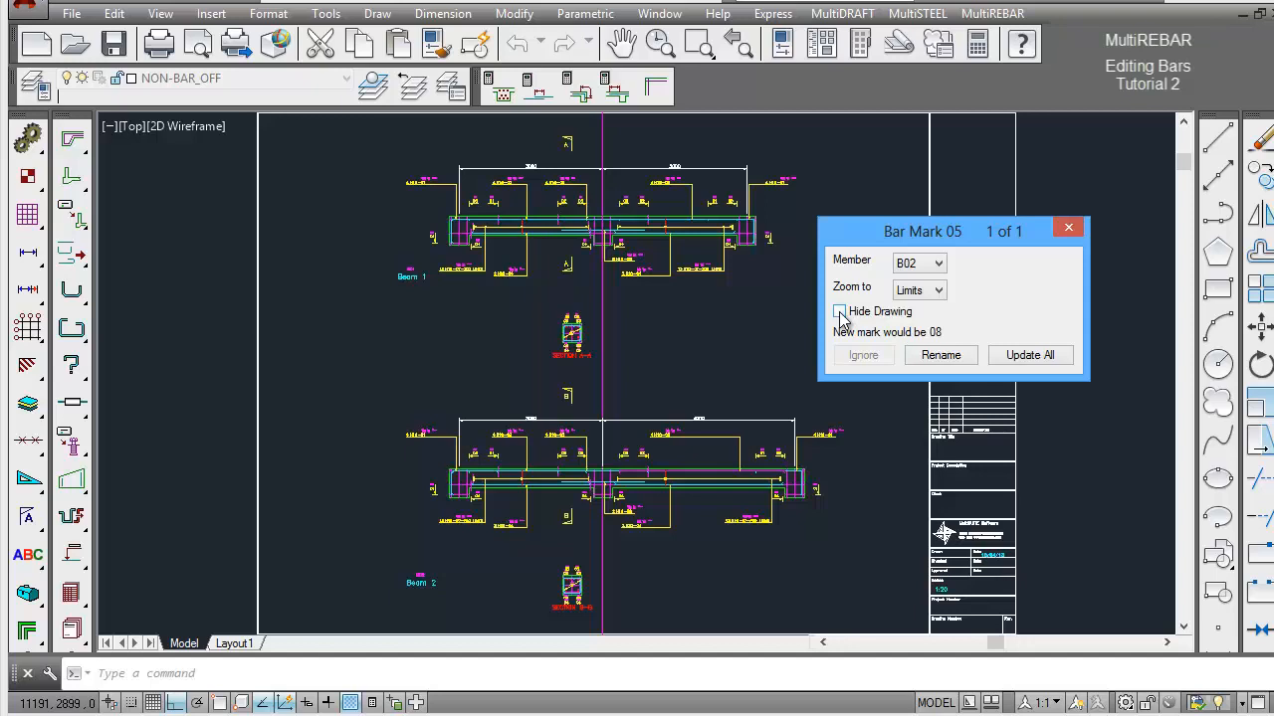
{"action": "left_click", "coordinate": [839, 311]}
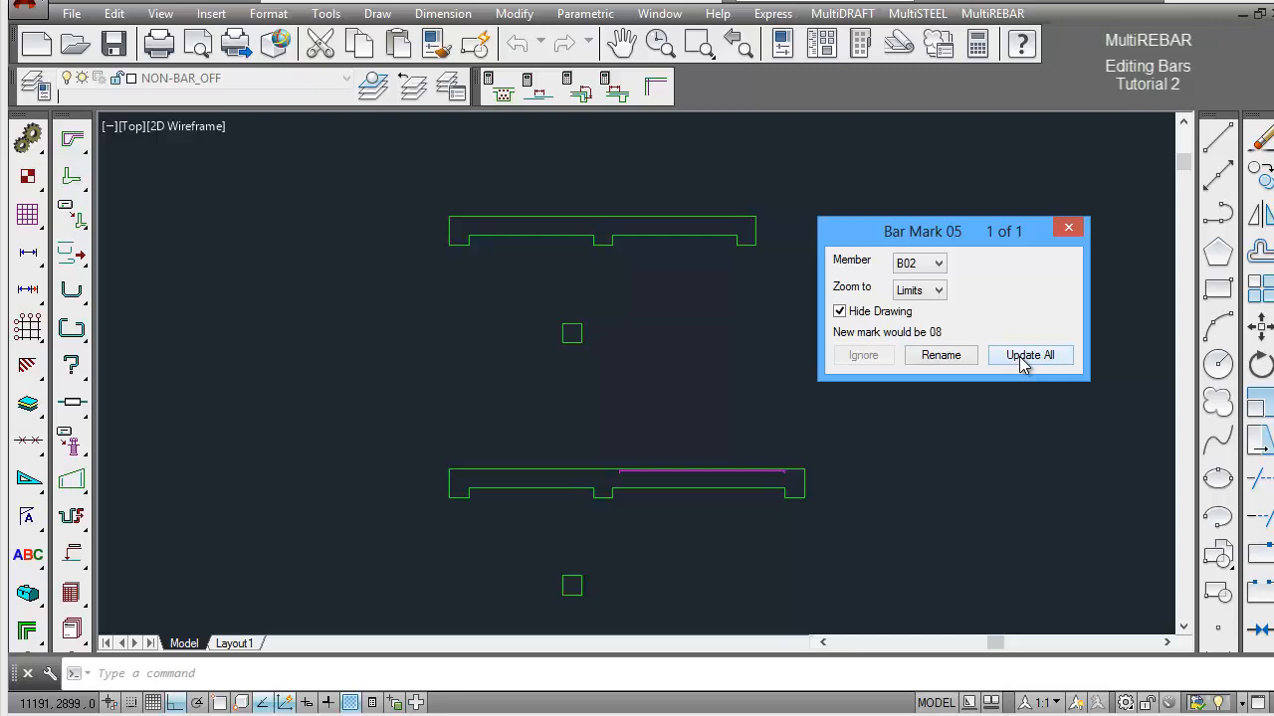
{"action": "left_click", "coordinate": [950, 358]}
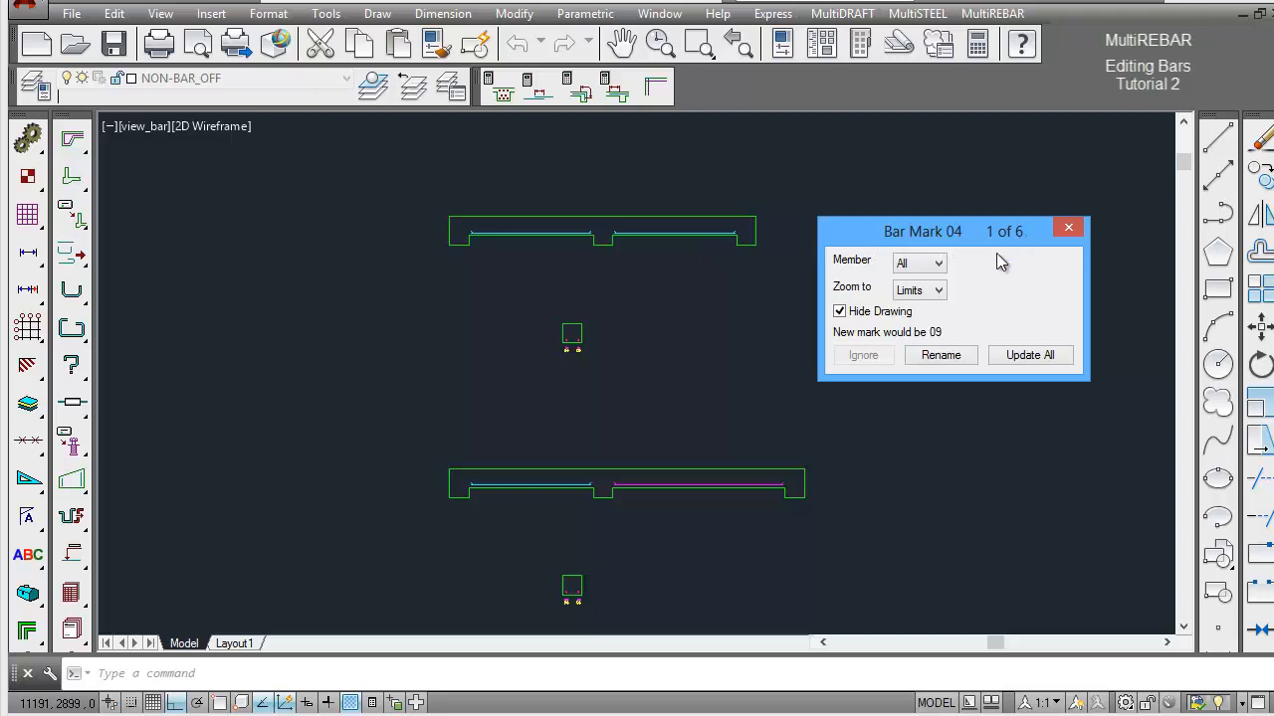
For bar mark 04 in member B02, rename the stretched right-span bottom bar and ignore the unchanged left-span bar.
{"action": "left_click", "coordinate": [937, 264]}
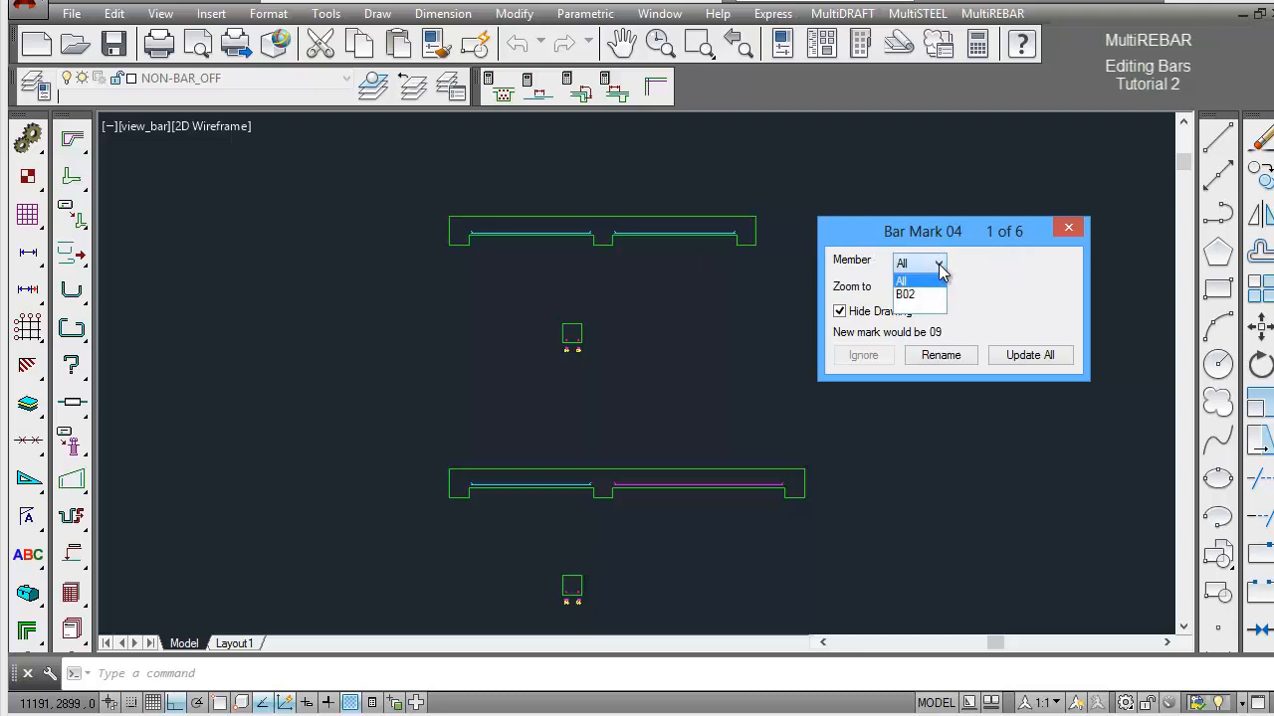
{"action": "left_click", "coordinate": [915, 294]}
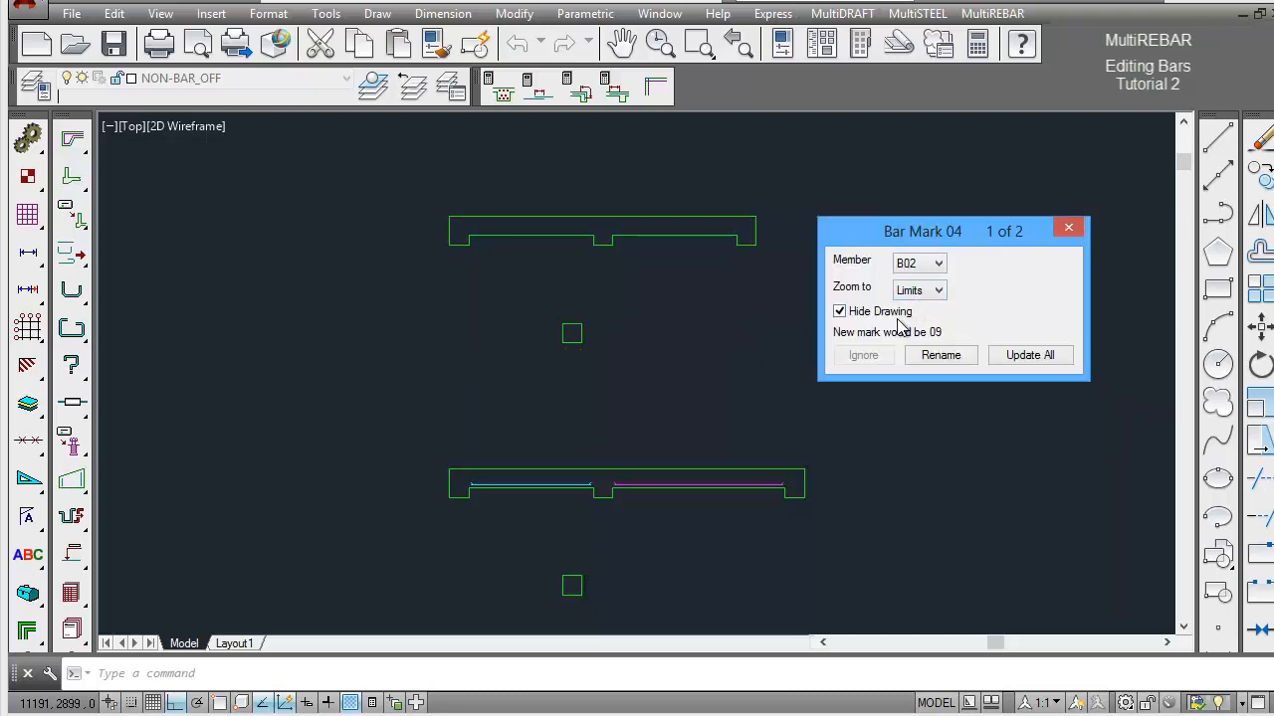
{"action": "left_click", "coordinate": [939, 291]}
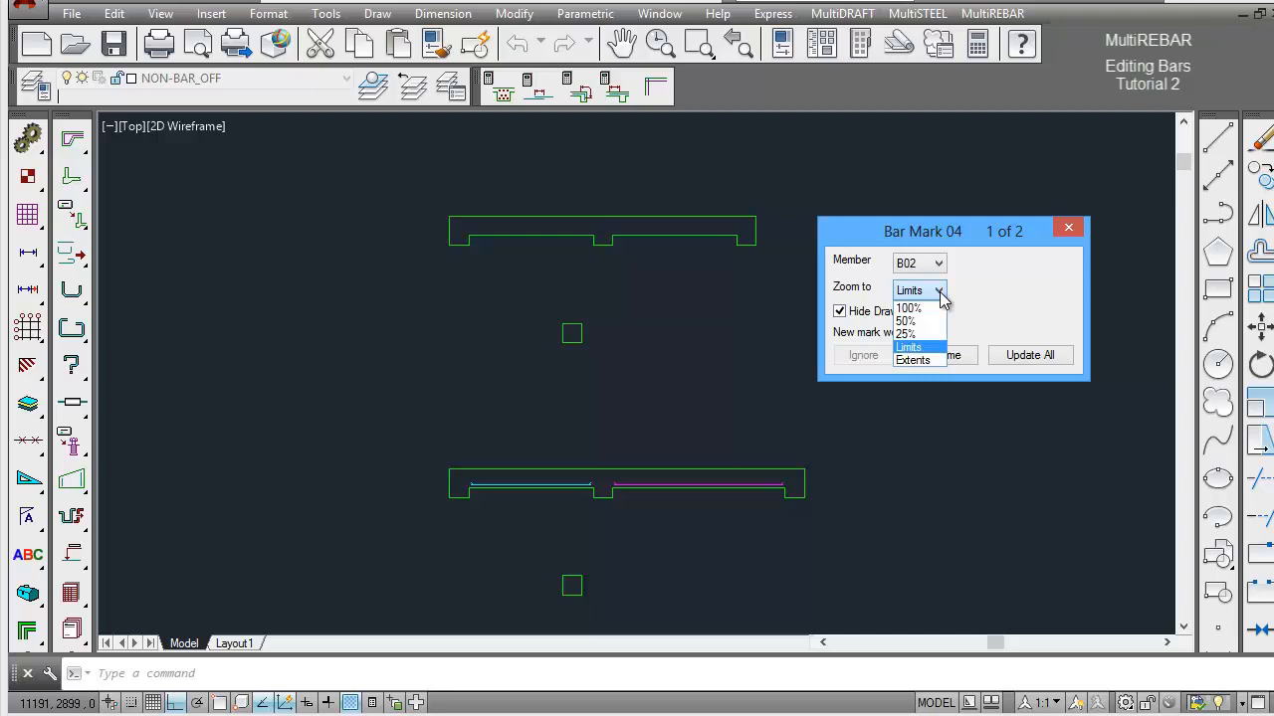
{"action": "left_click", "coordinate": [939, 292]}
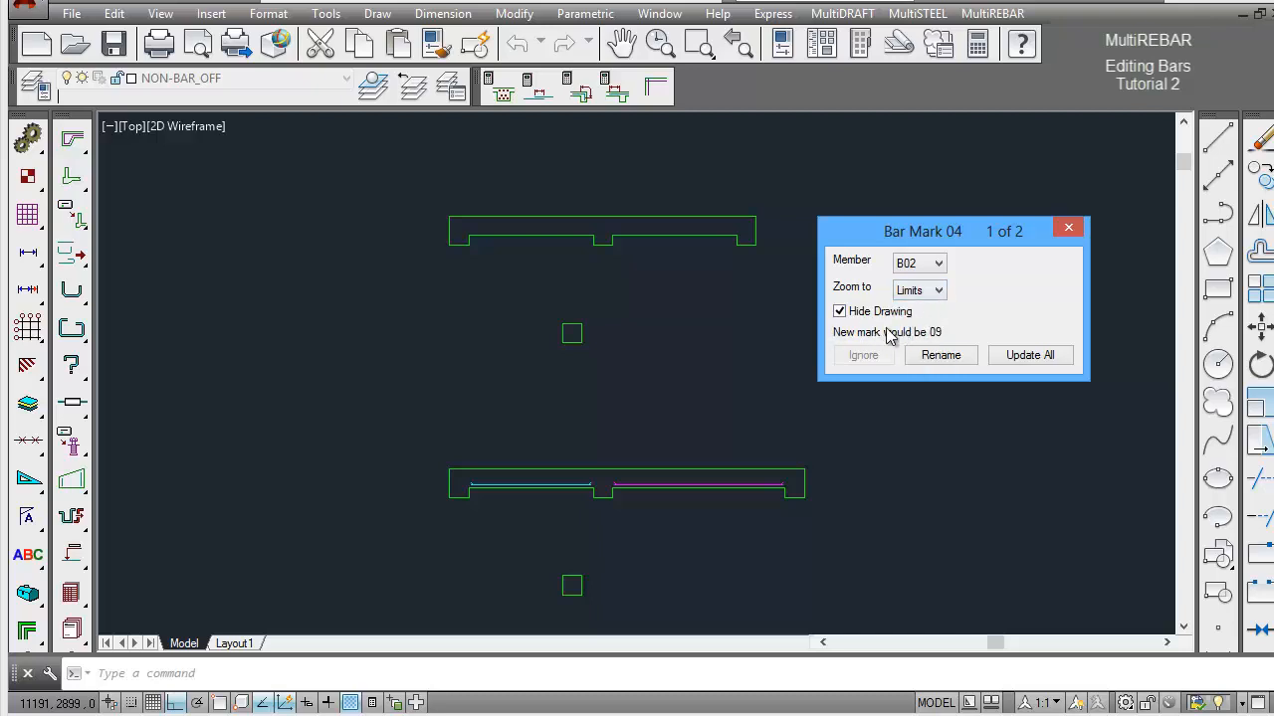
{"action": "left_click", "coordinate": [948, 360]}
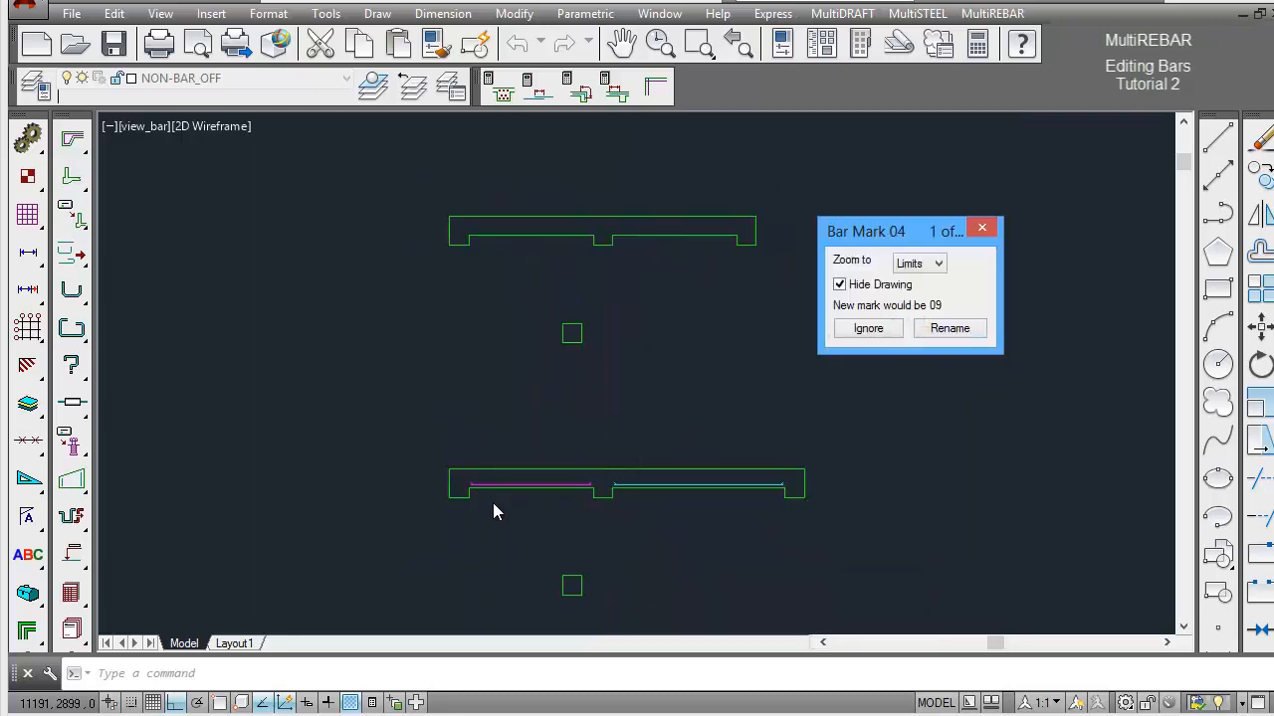
{"action": "left_click", "coordinate": [868, 329]}
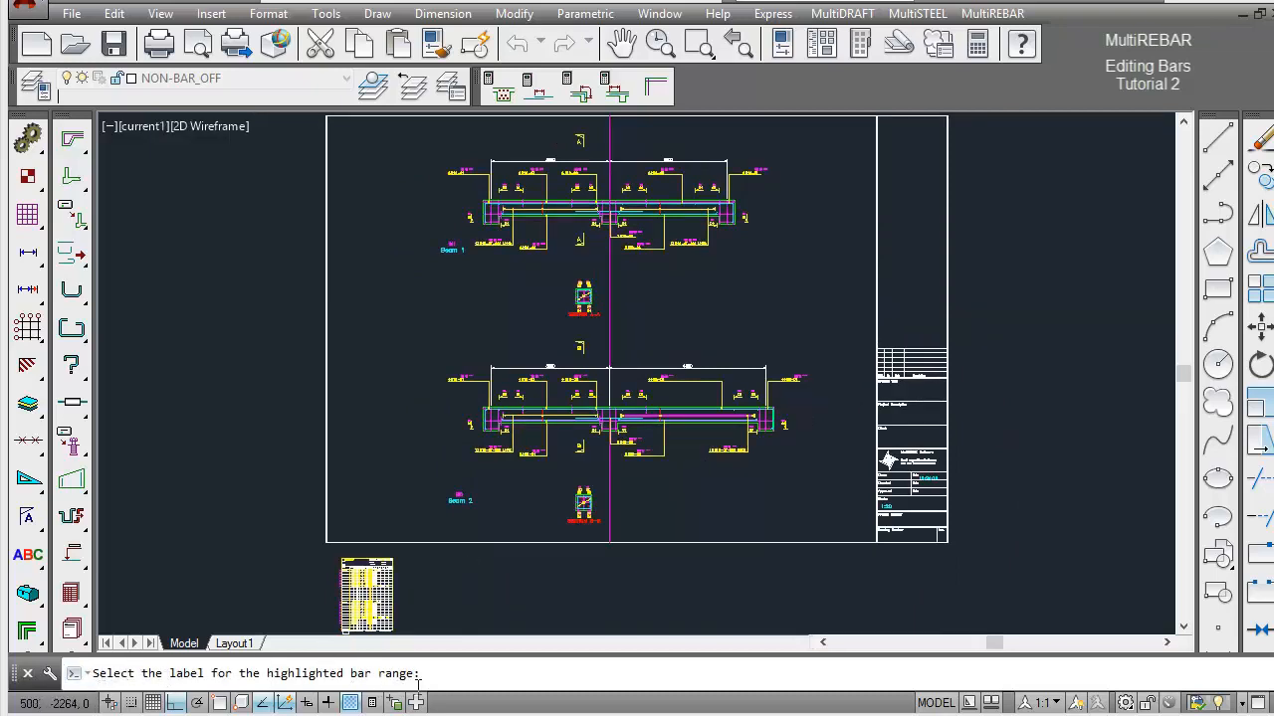
Update the label of the highlighted links range in Beam 2's 4000 span, keeping it defined by bar spacing at 200.
{"action": "scroll", "coordinate": [763, 482], "scroll_direction": "up", "scroll_amount": 4}
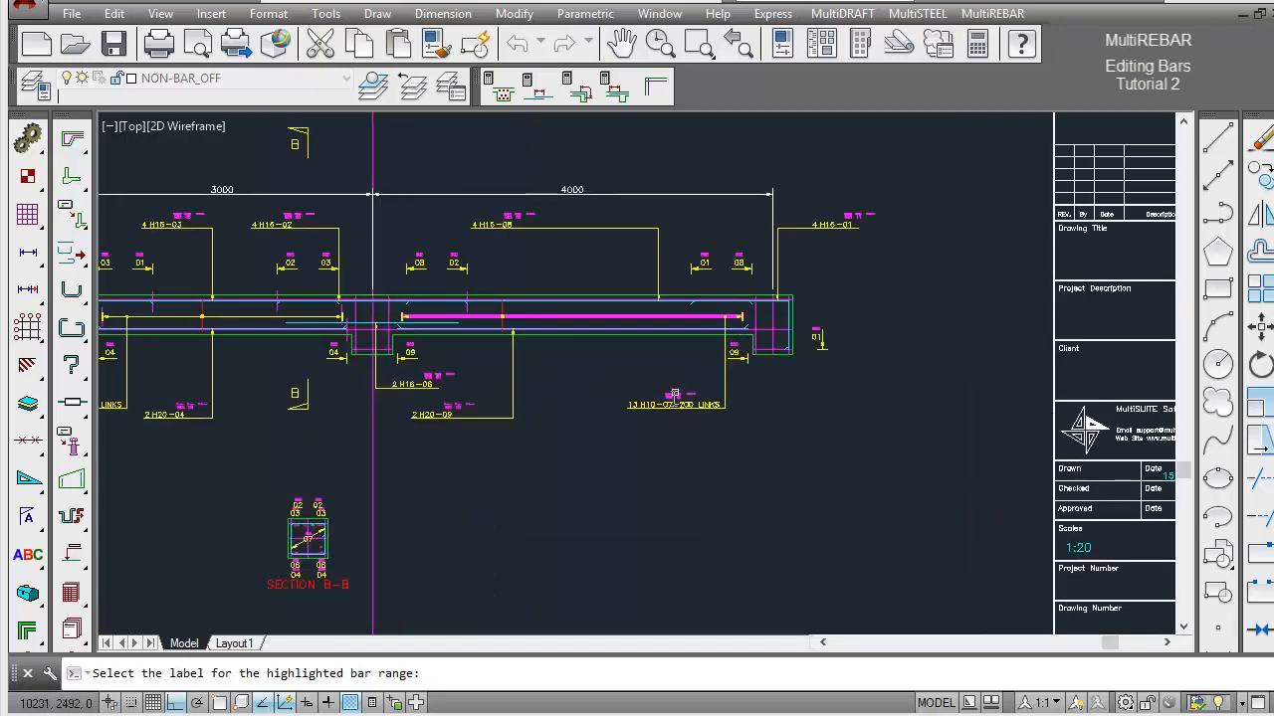
{"action": "left_click", "coordinate": [652, 405]}
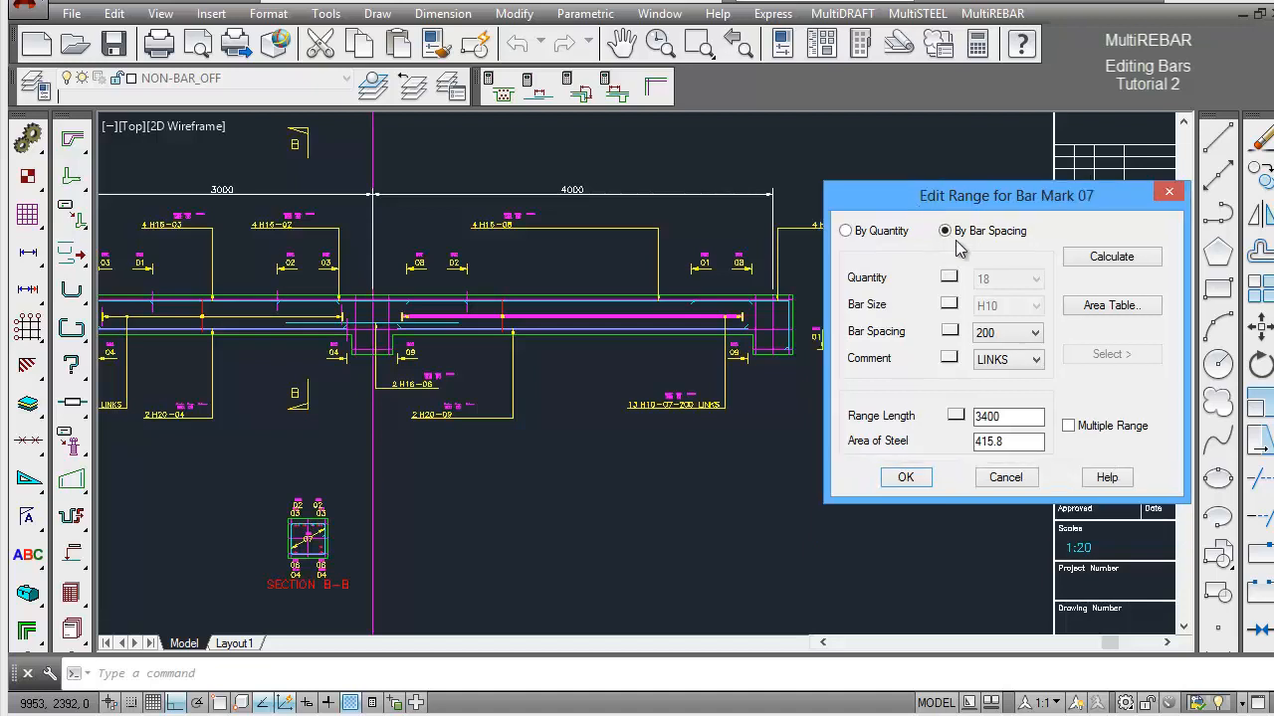
{"action": "left_click_drag", "start_coordinate": [910, 235], "coordinate": [915, 199]}
{"action": "left_click", "coordinate": [919, 482]}
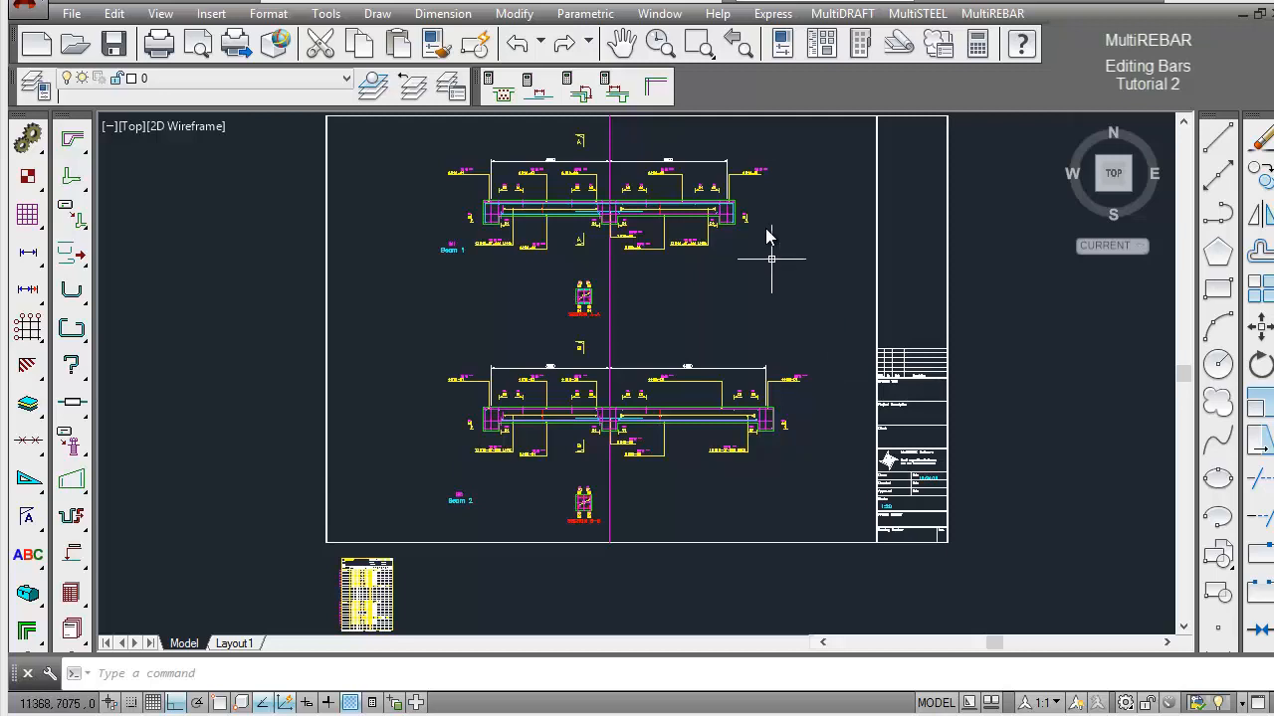
Calculate the beam curtailment for Beam 2 using the Continuous Inner rule with a span of 4000 and a factor of 0.25.
{"action": "left_click", "coordinate": [700, 45]}
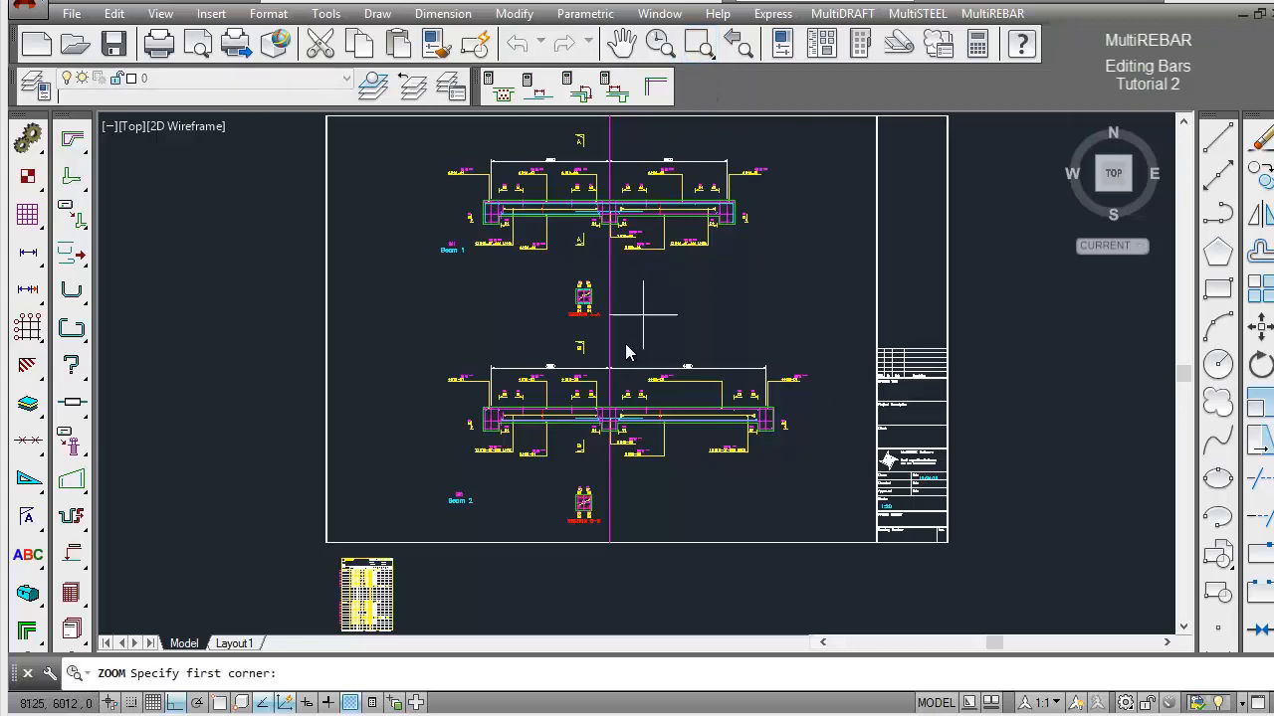
{"action": "left_click", "coordinate": [528, 346]}
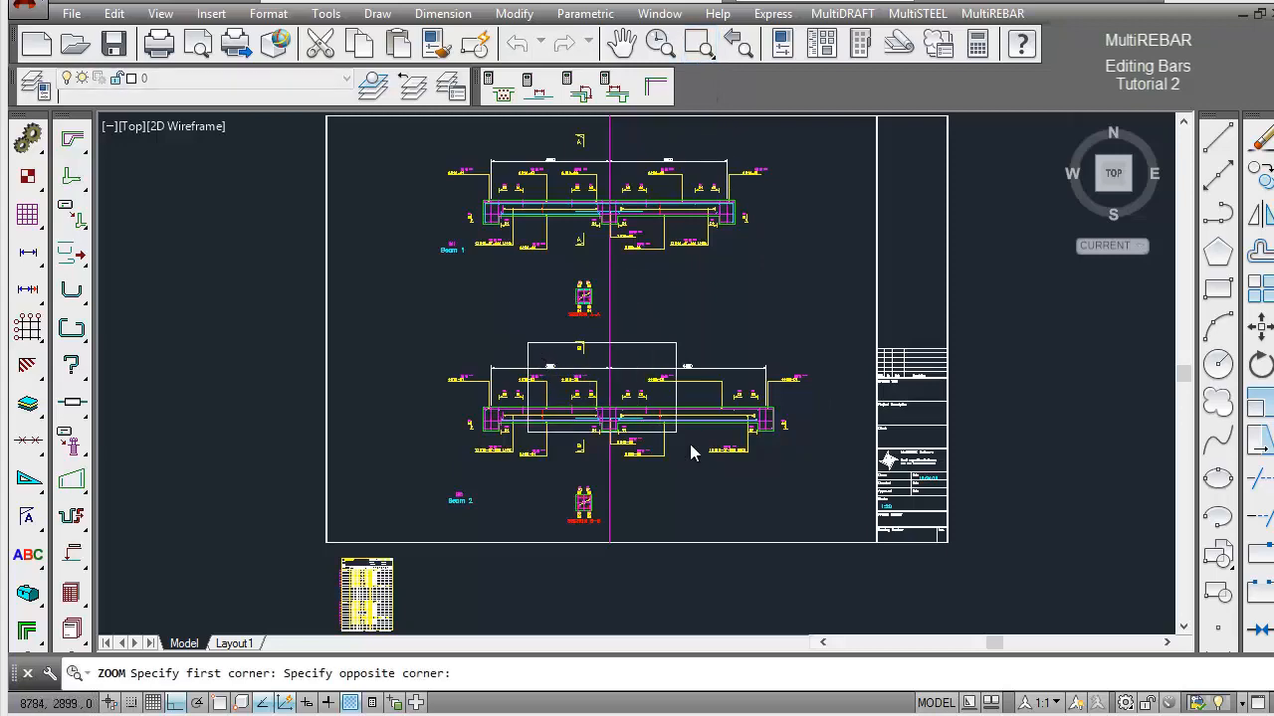
{"action": "left_click", "coordinate": [754, 493]}
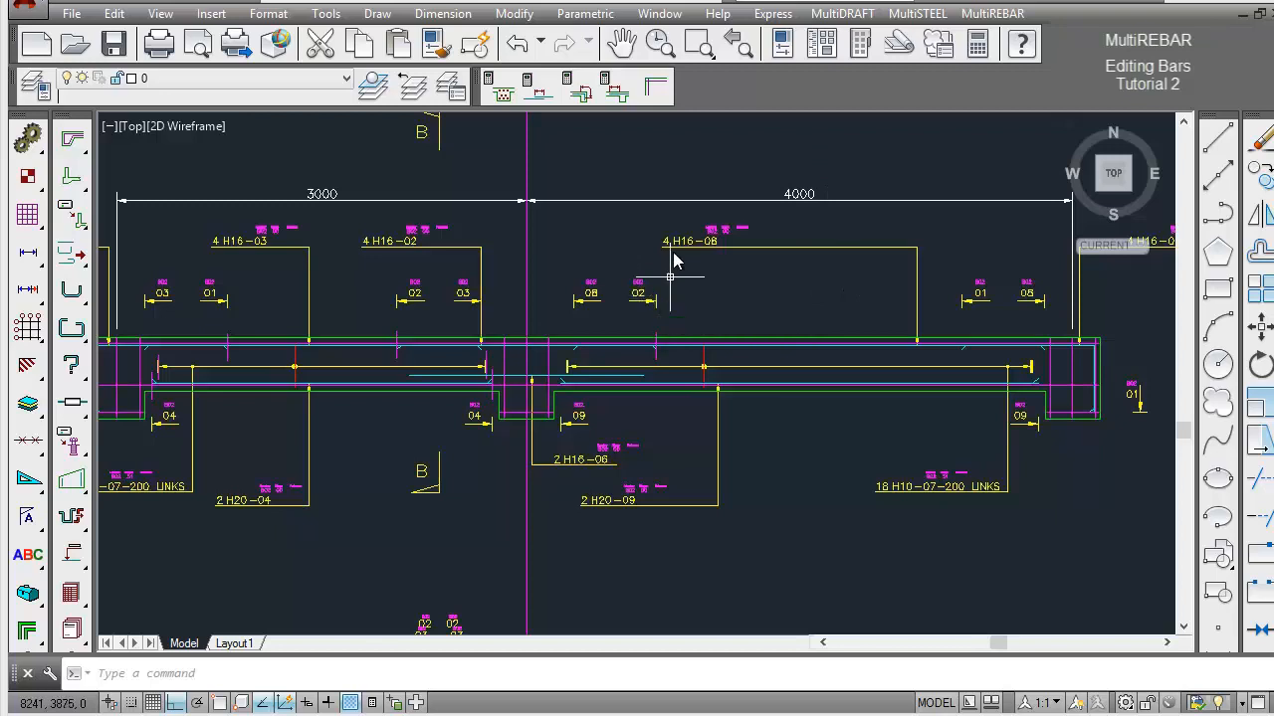
{"action": "left_click", "coordinate": [621, 97]}
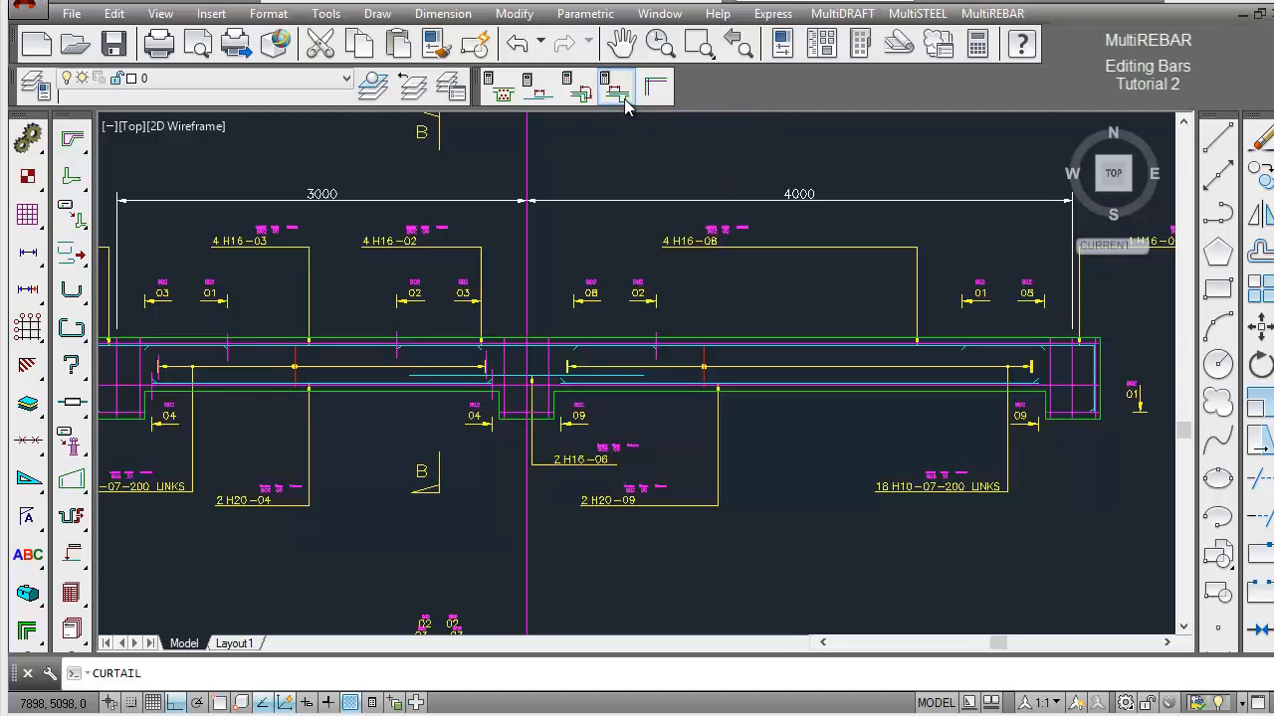
{"action": "left_click_drag", "start_coordinate": [647, 151], "coordinate": [976, 219]}
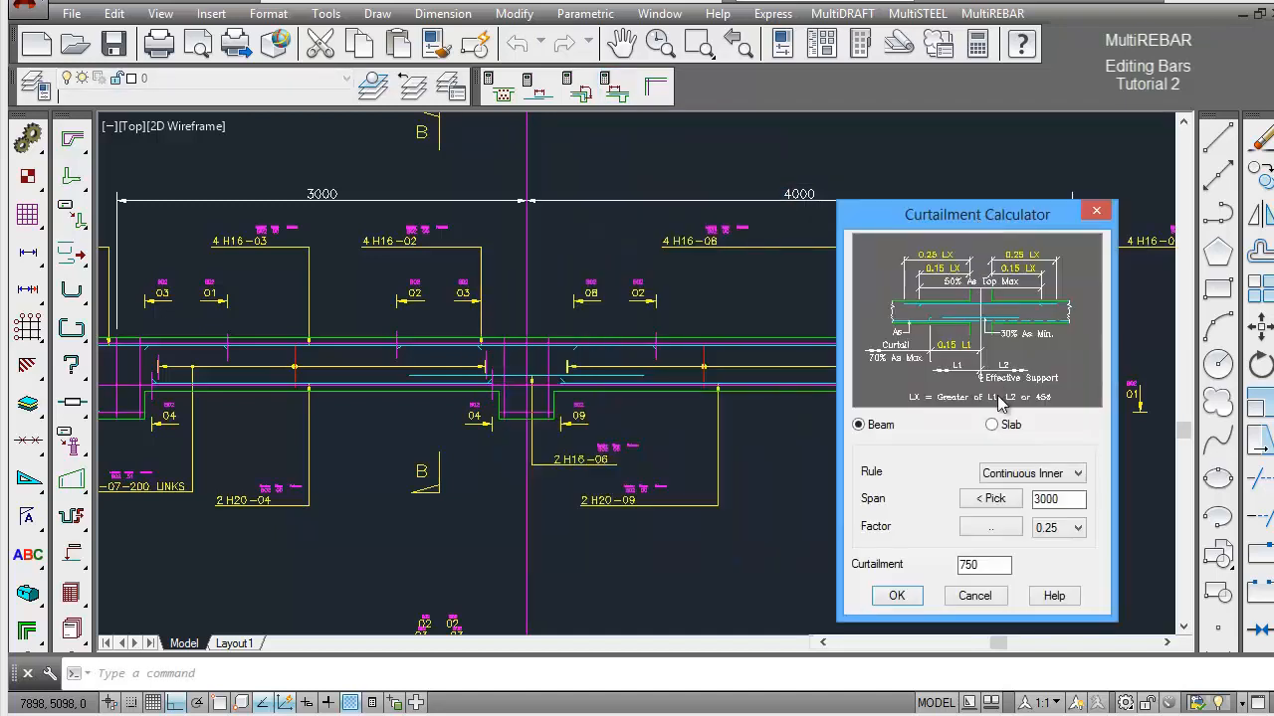
{"action": "double_click", "coordinate": [1039, 499]}
{"action": "type", "text": "4"}
{"action": "left_click", "coordinate": [955, 564]}
{"action": "double_click", "coordinate": [955, 564]}
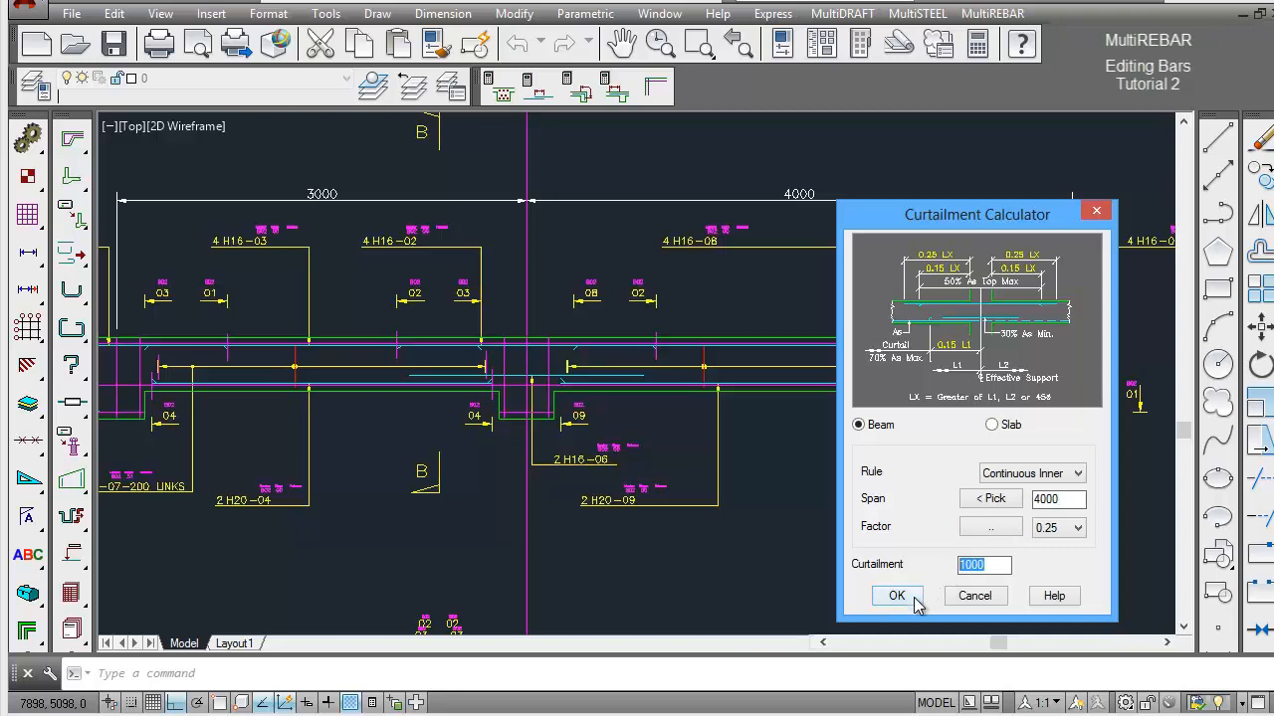
{"action": "left_click", "coordinate": [914, 597]}
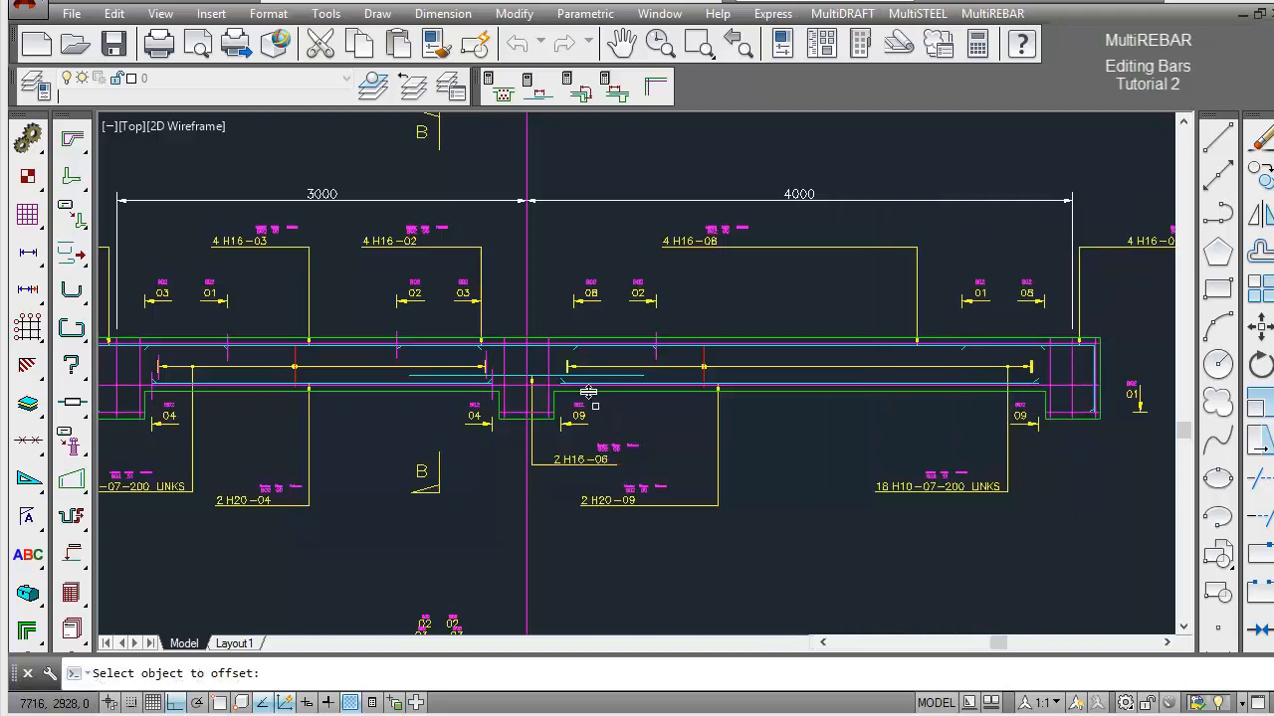
Offset the right face of Beam 2's central support into the 4000 span by the calculated curtailment.
{"action": "left_click", "coordinate": [554, 402]}
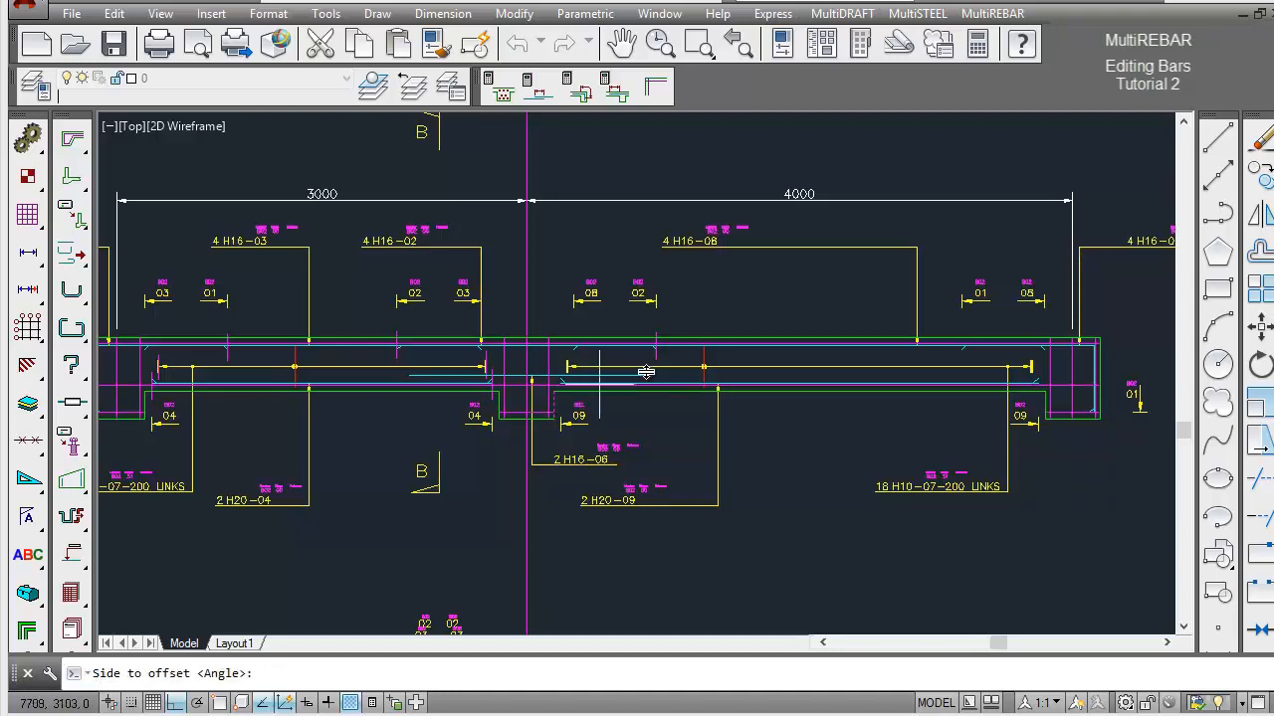
{"action": "left_click", "coordinate": [799, 348]}
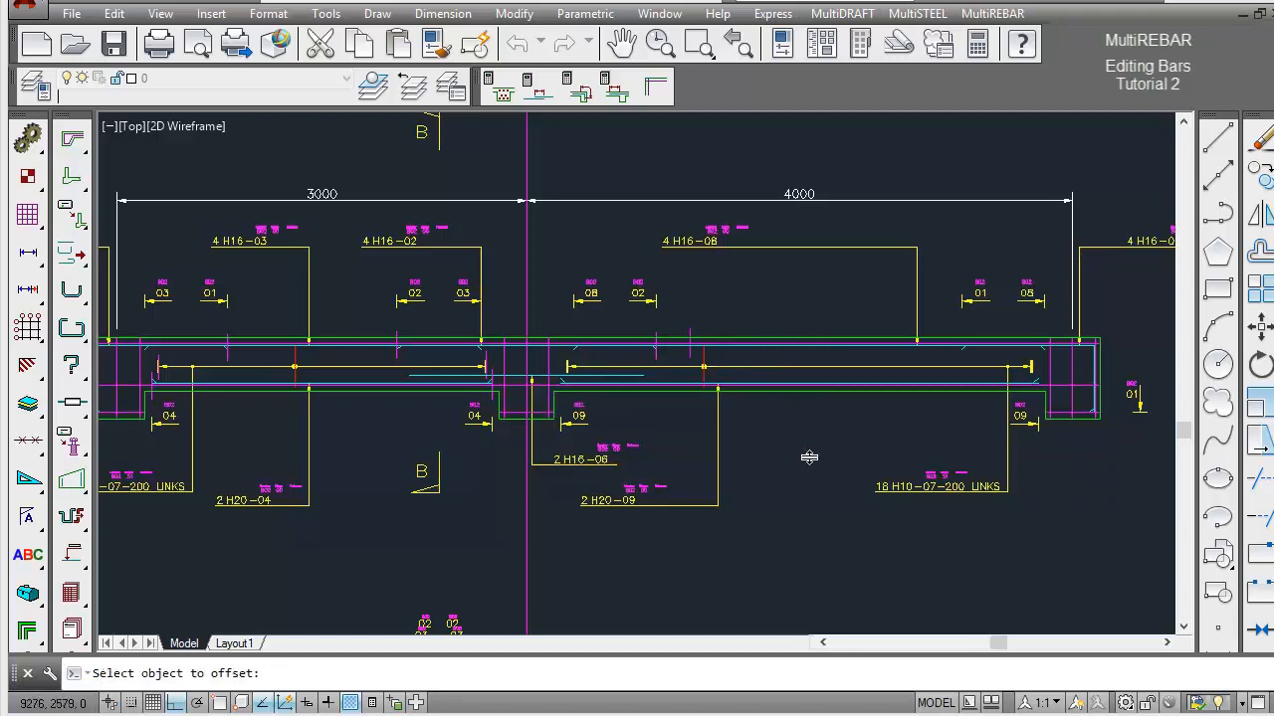
{"action": "key", "text": "Return"}
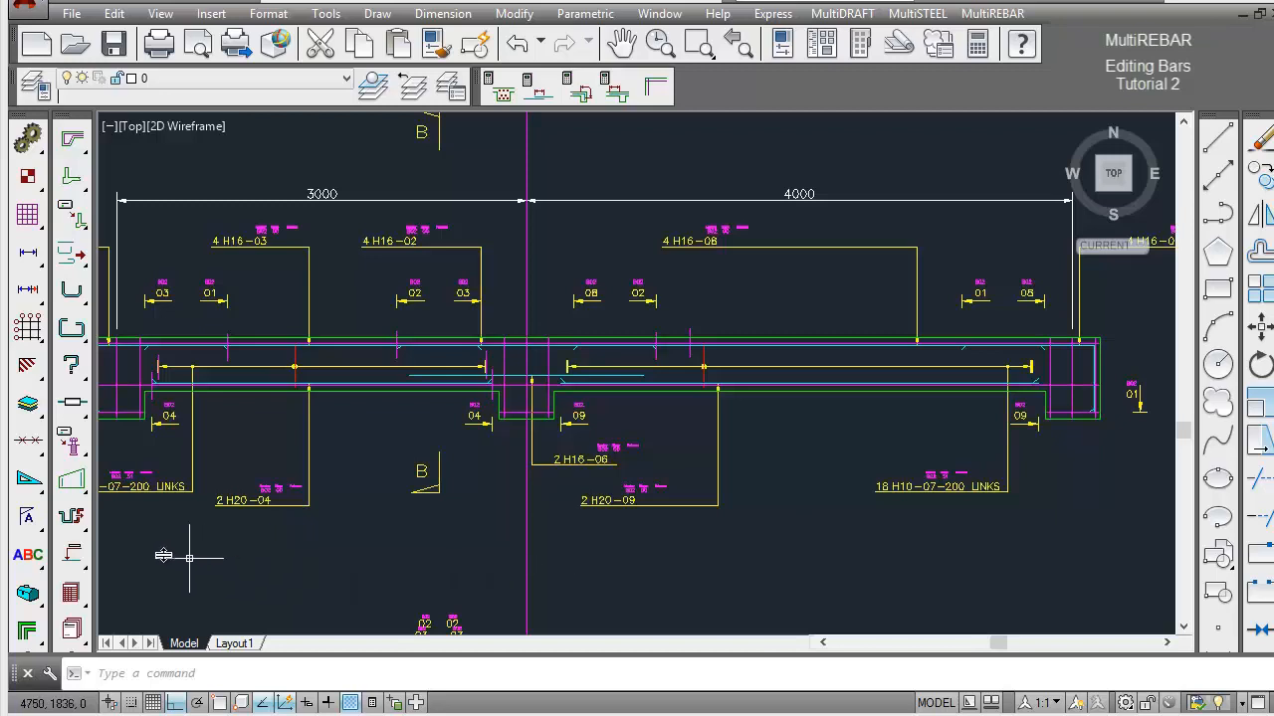
Stretch the right end of top bar 02 over Beam 2's central support to the new curtailment line.
{"action": "left_click_drag", "start_coordinate": [72, 516], "coordinate": [149, 523]}
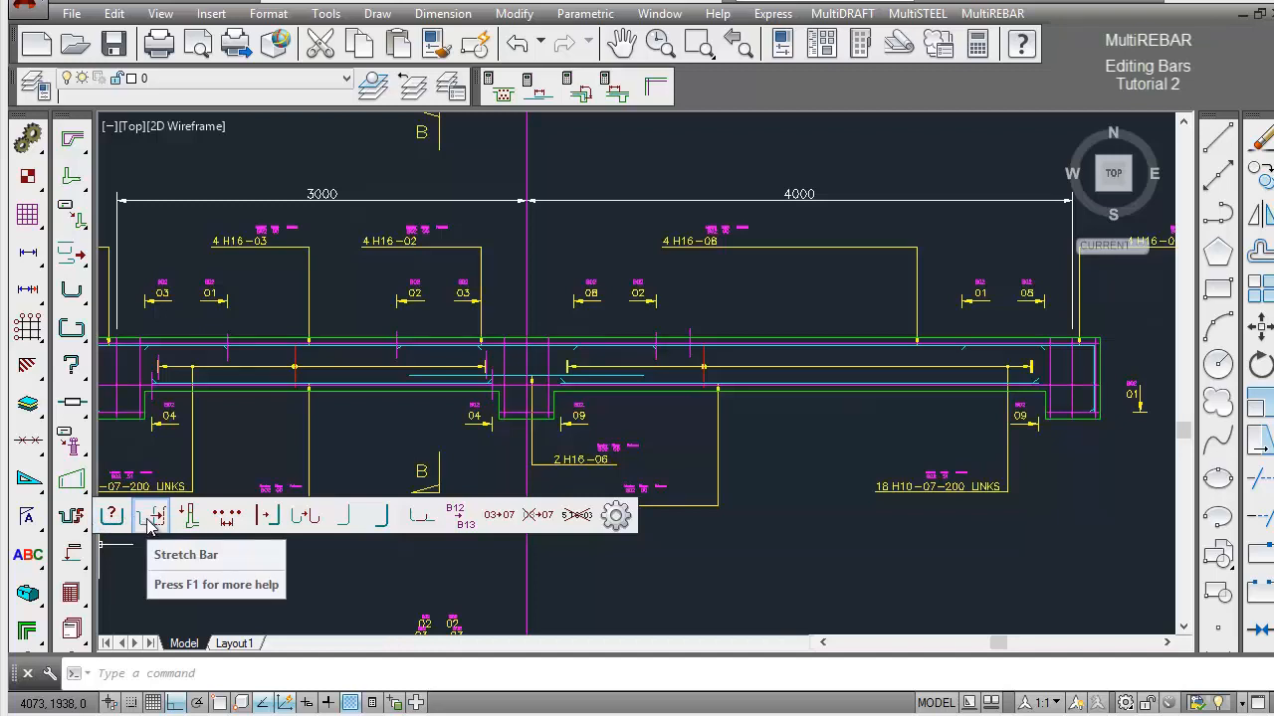
{"action": "left_click_drag", "start_coordinate": [149, 522], "coordinate": [149, 522]}
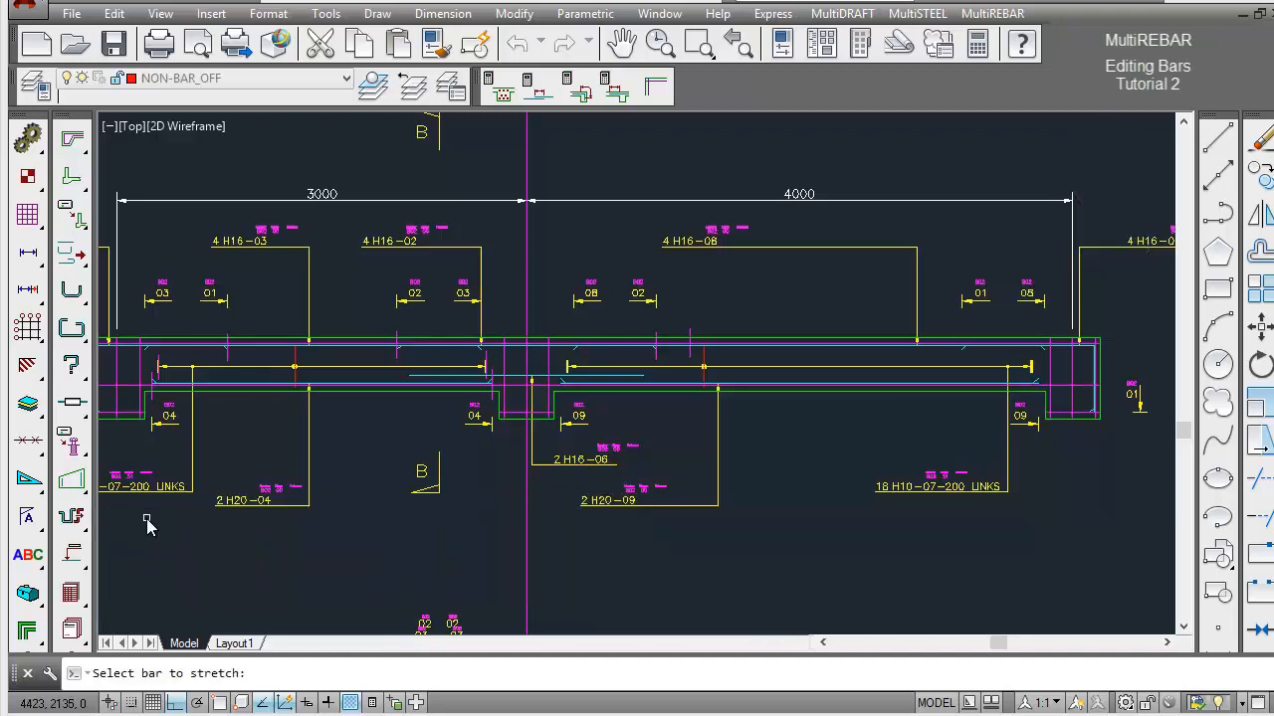
{"action": "left_click", "coordinate": [652, 353]}
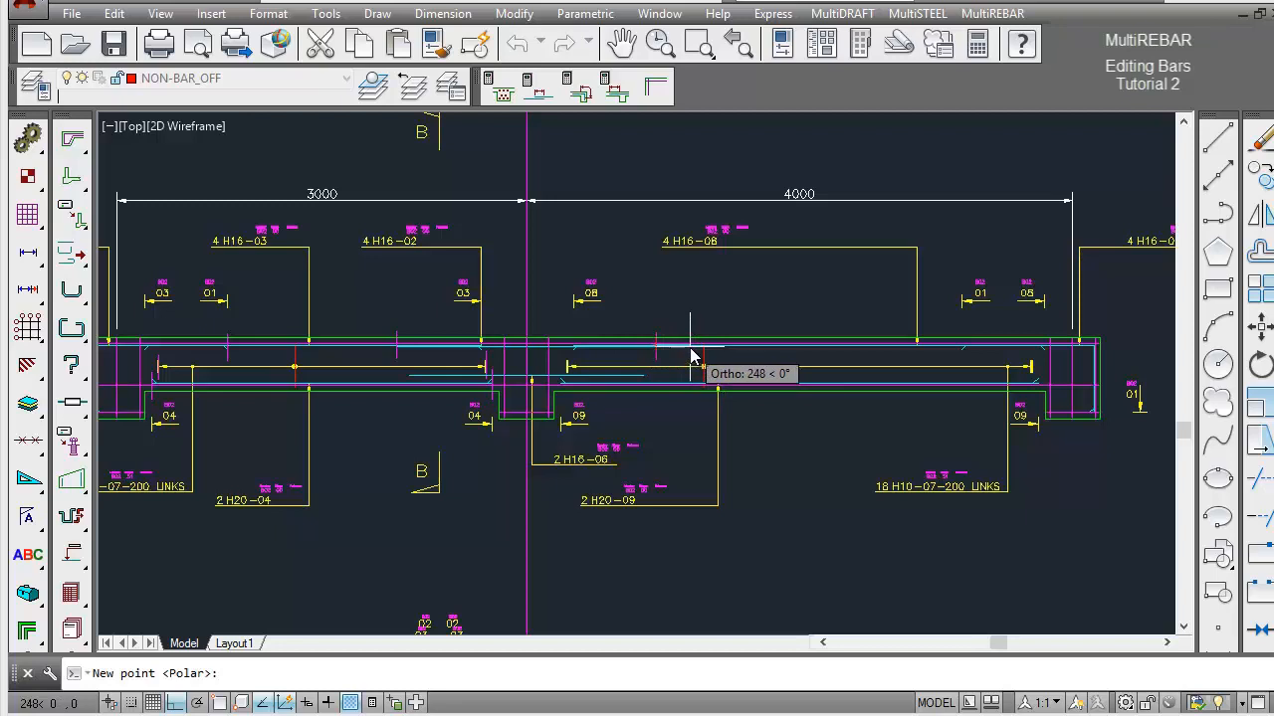
{"action": "left_click", "coordinate": [689, 348]}
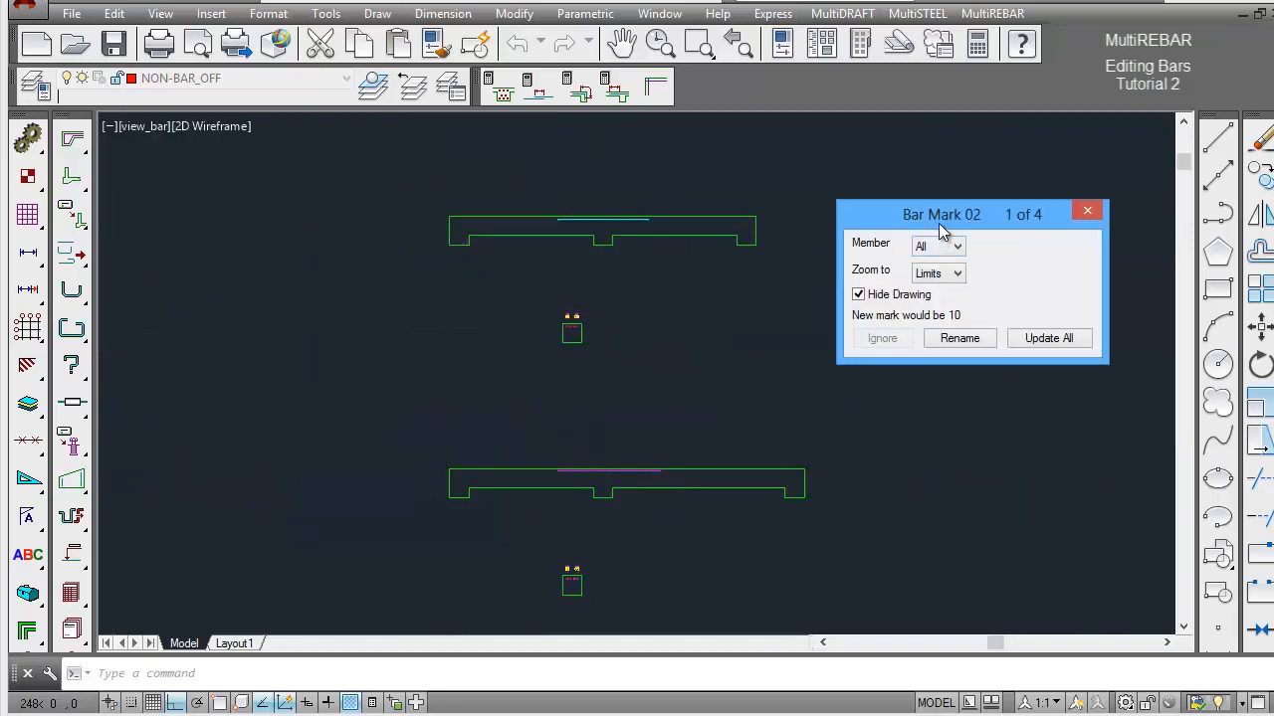
Restrict the bar mark 02 update to member B02 and rename its stretched bar with the proposed new mark.
{"action": "left_click_drag", "start_coordinate": [941, 216], "coordinate": [942, 234]}
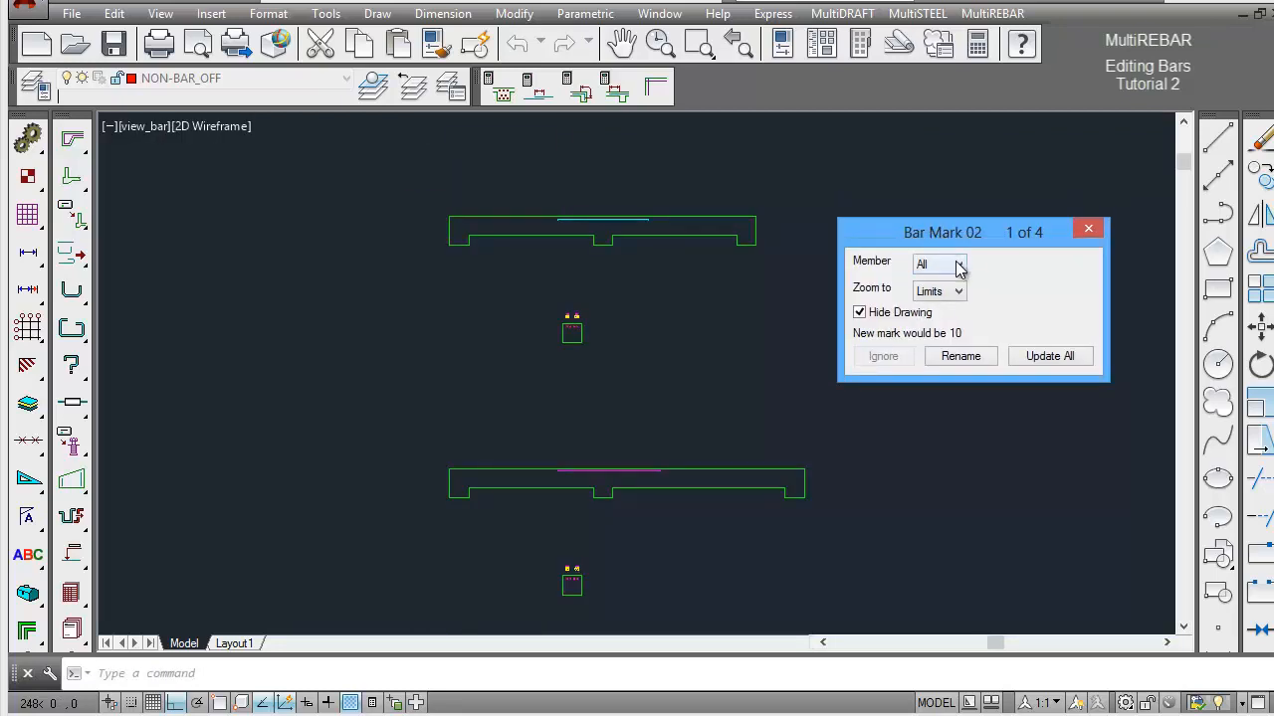
{"action": "left_click", "coordinate": [960, 267]}
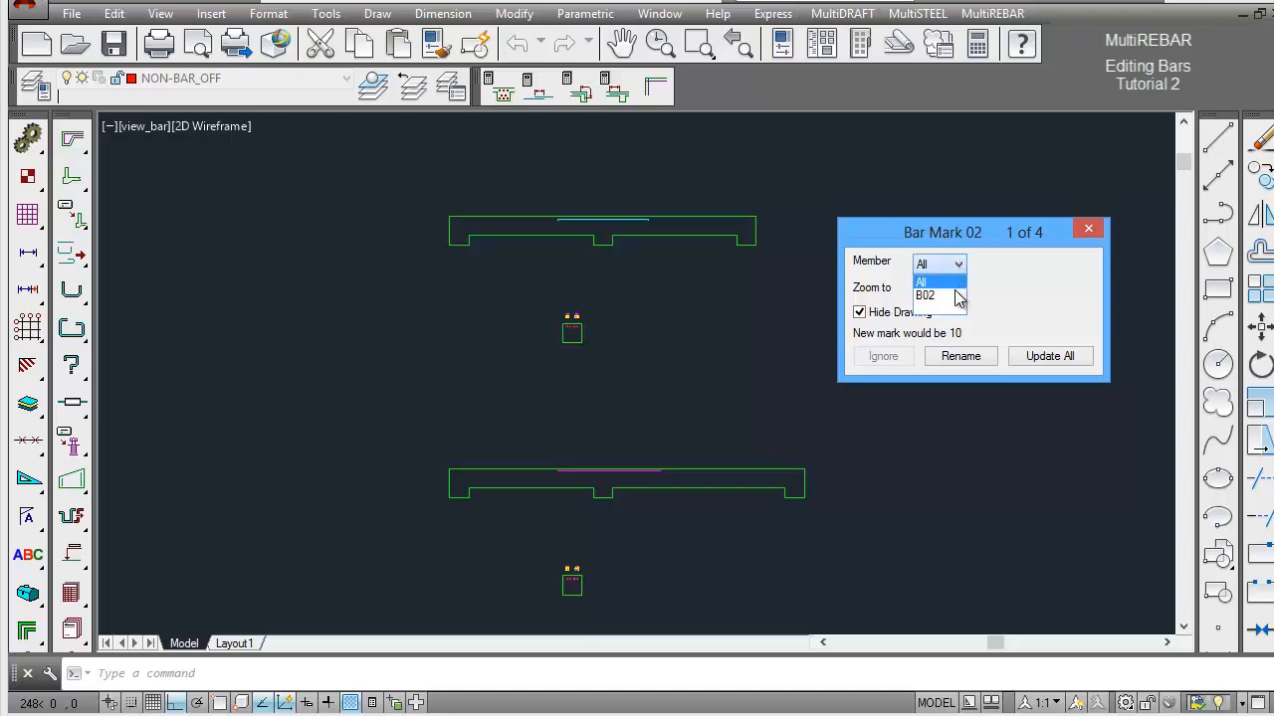
{"action": "left_click", "coordinate": [954, 296]}
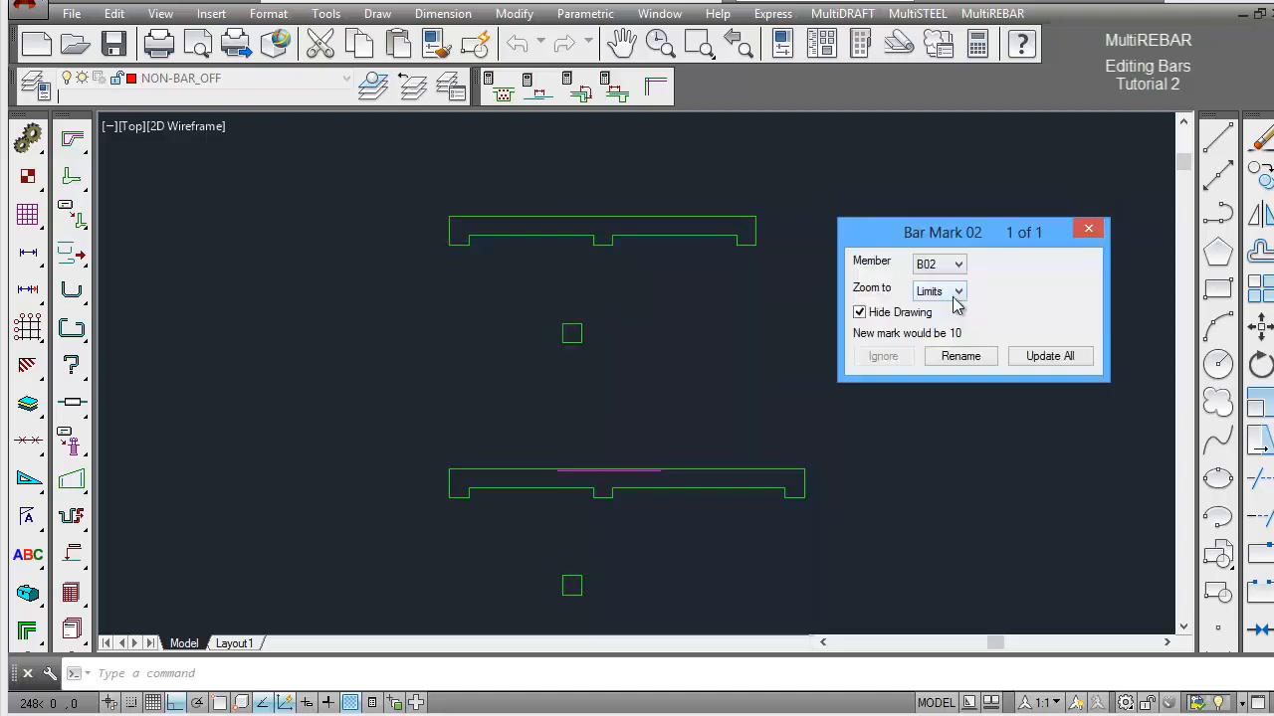
{"action": "left_click", "coordinate": [960, 356]}
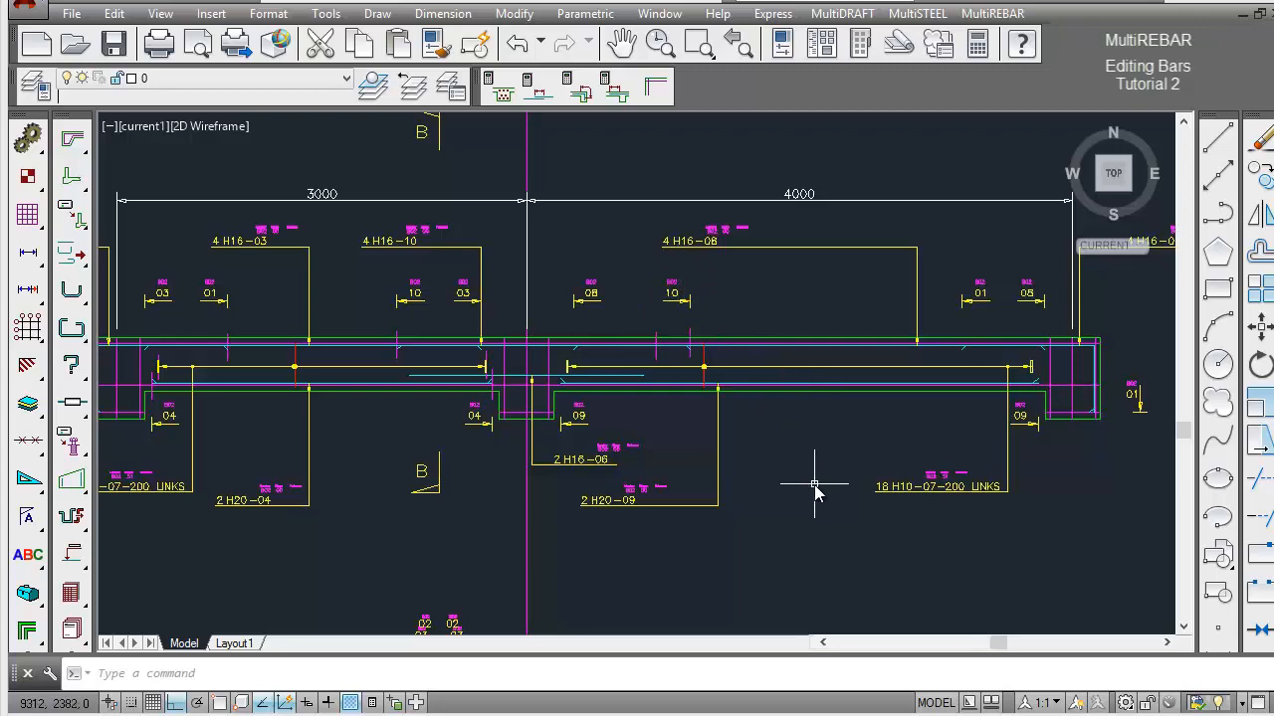
Use View Bar on the whole drawing to isolate the bars with mark 01 in member B02.
{"action": "type", "text": "z"}
{"action": "key", "text": "Return"}
{"action": "type", "text": "e"}
{"action": "key", "text": "Return"}
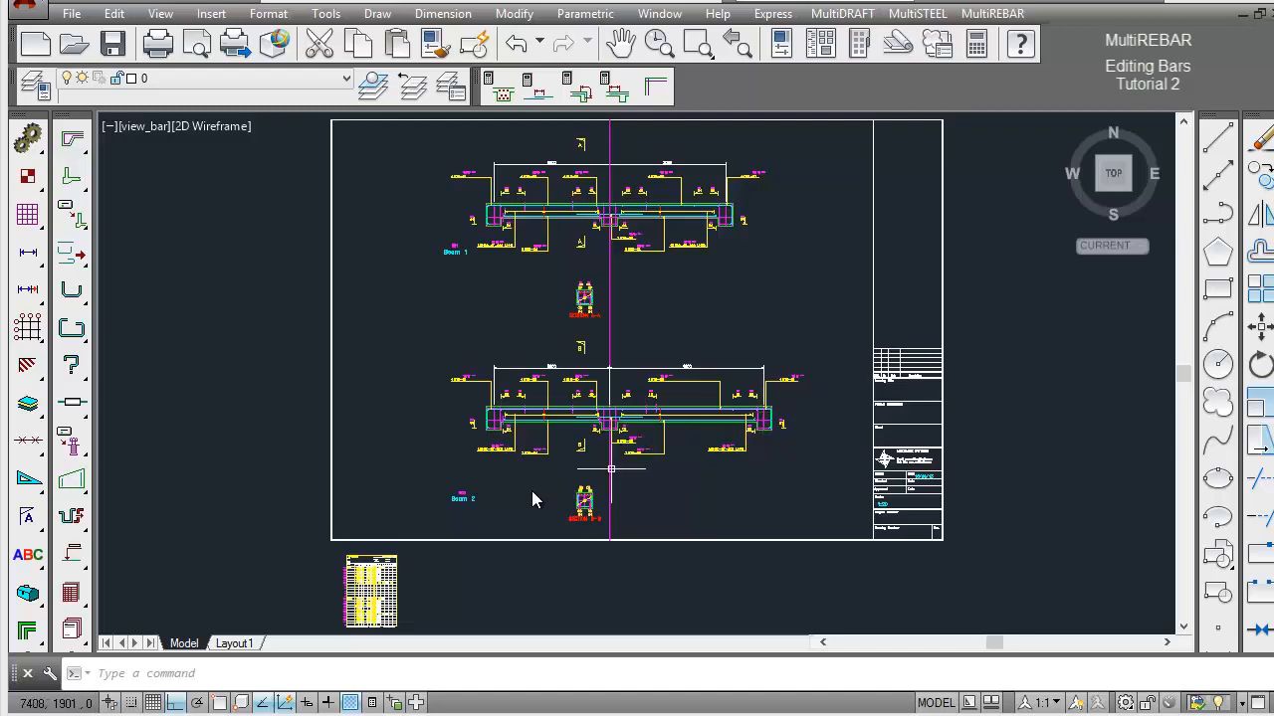
{"action": "left_click_drag", "start_coordinate": [71, 593], "coordinate": [194, 595]}
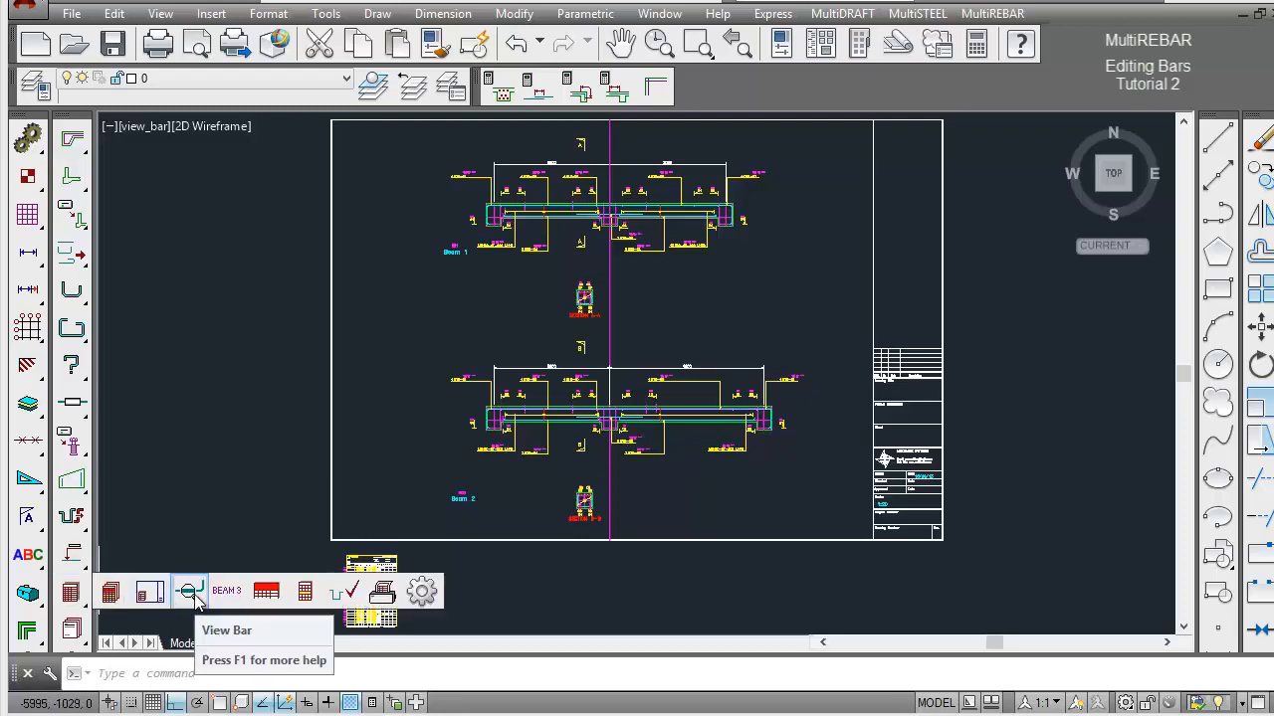
{"action": "left_click_drag", "start_coordinate": [194, 595], "coordinate": [194, 595]}
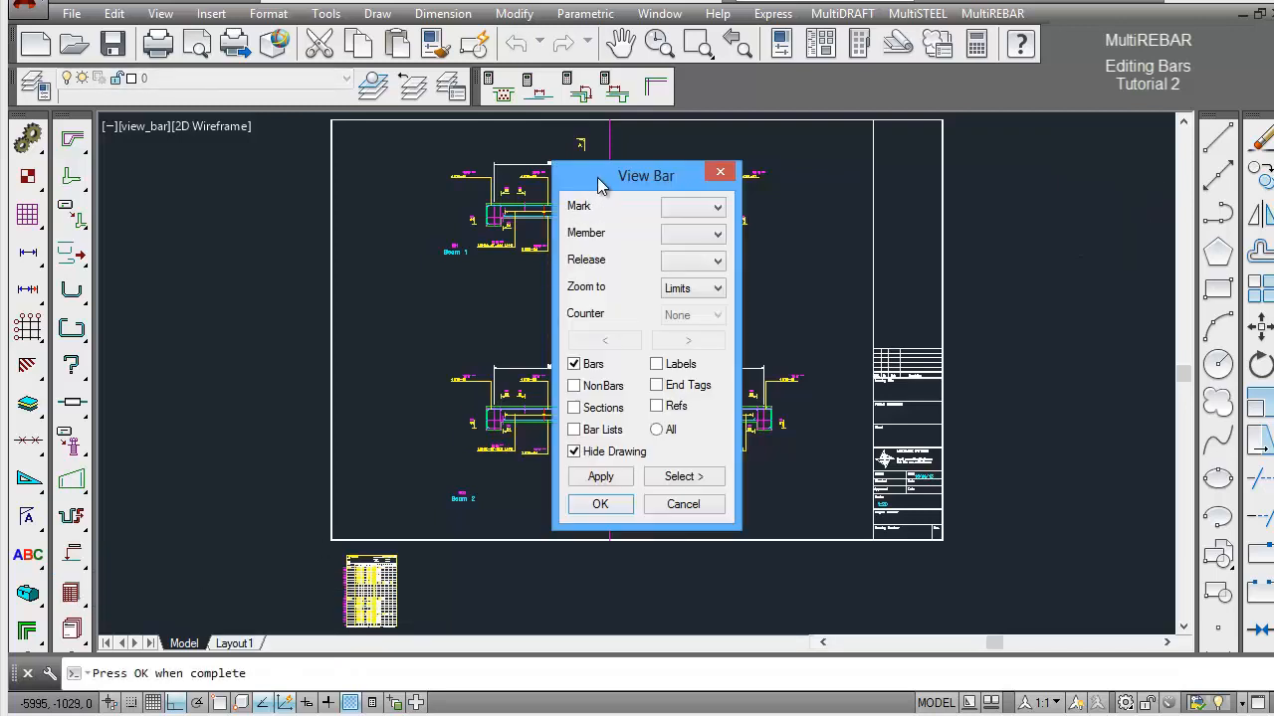
{"action": "left_click_drag", "start_coordinate": [597, 177], "coordinate": [878, 163]}
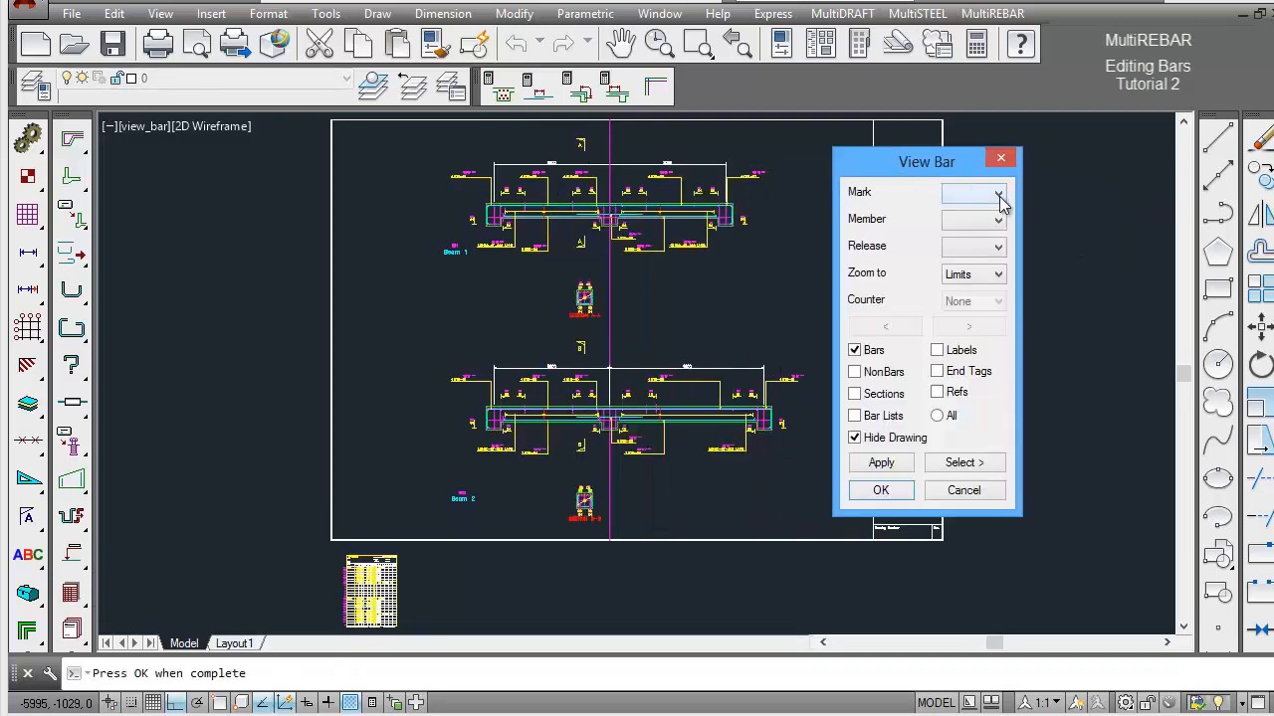
{"action": "left_click", "coordinate": [998, 194]}
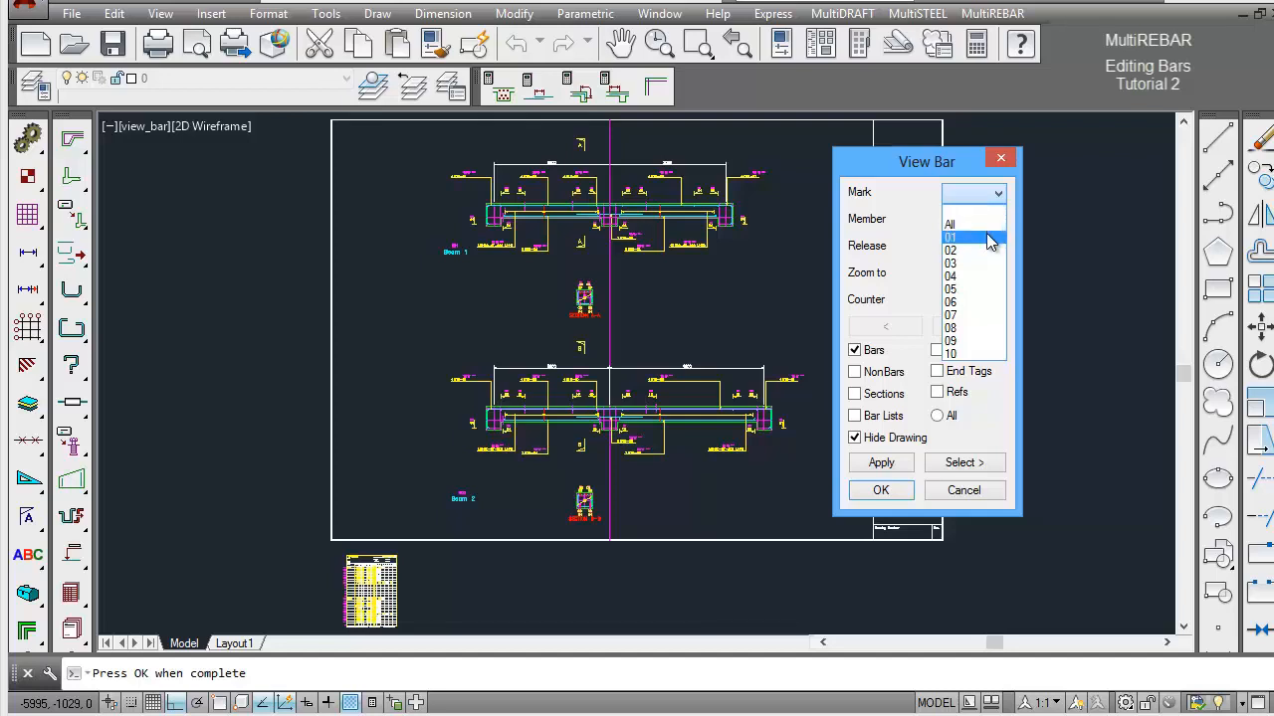
{"action": "left_click", "coordinate": [986, 237]}
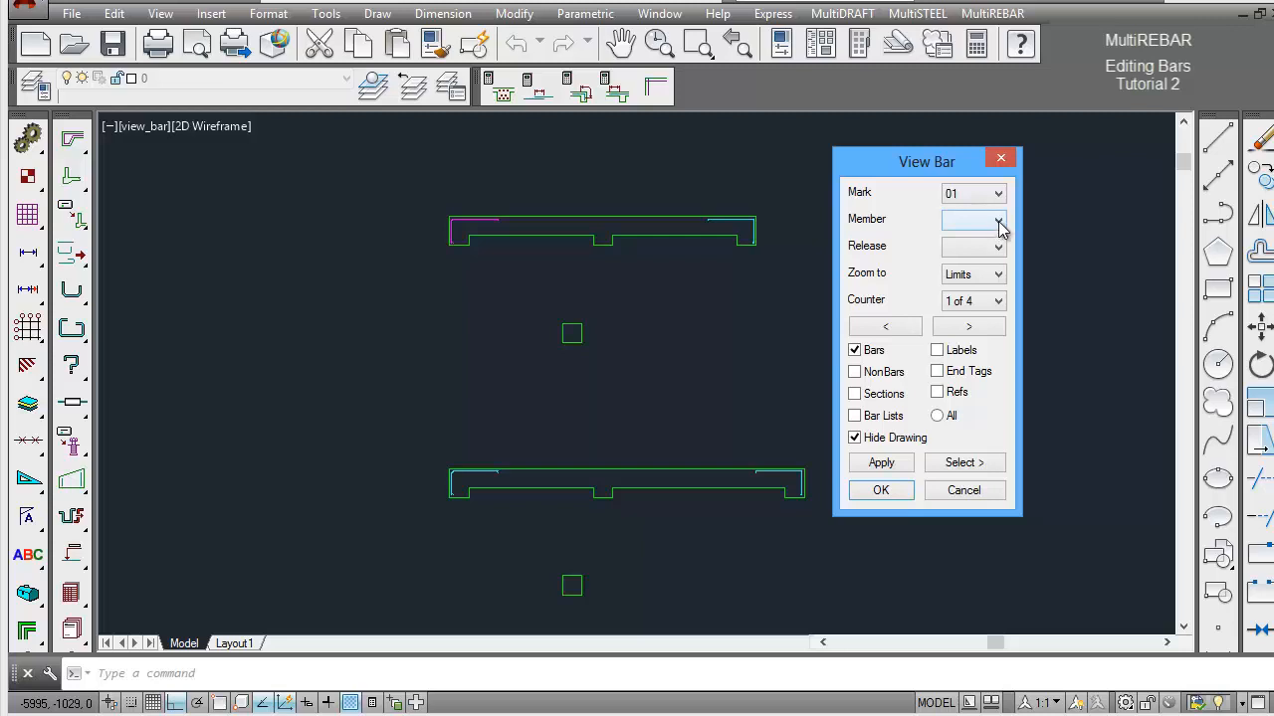
{"action": "left_click", "coordinate": [998, 223]}
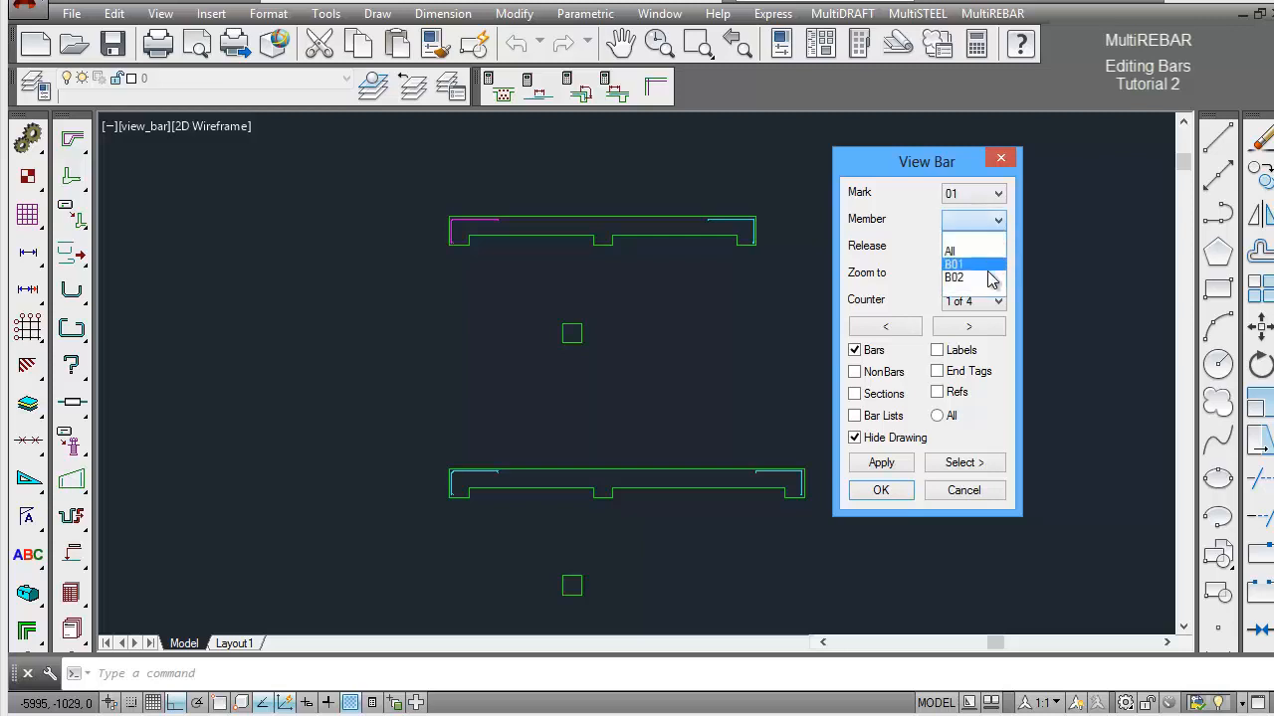
{"action": "left_click", "coordinate": [987, 278]}
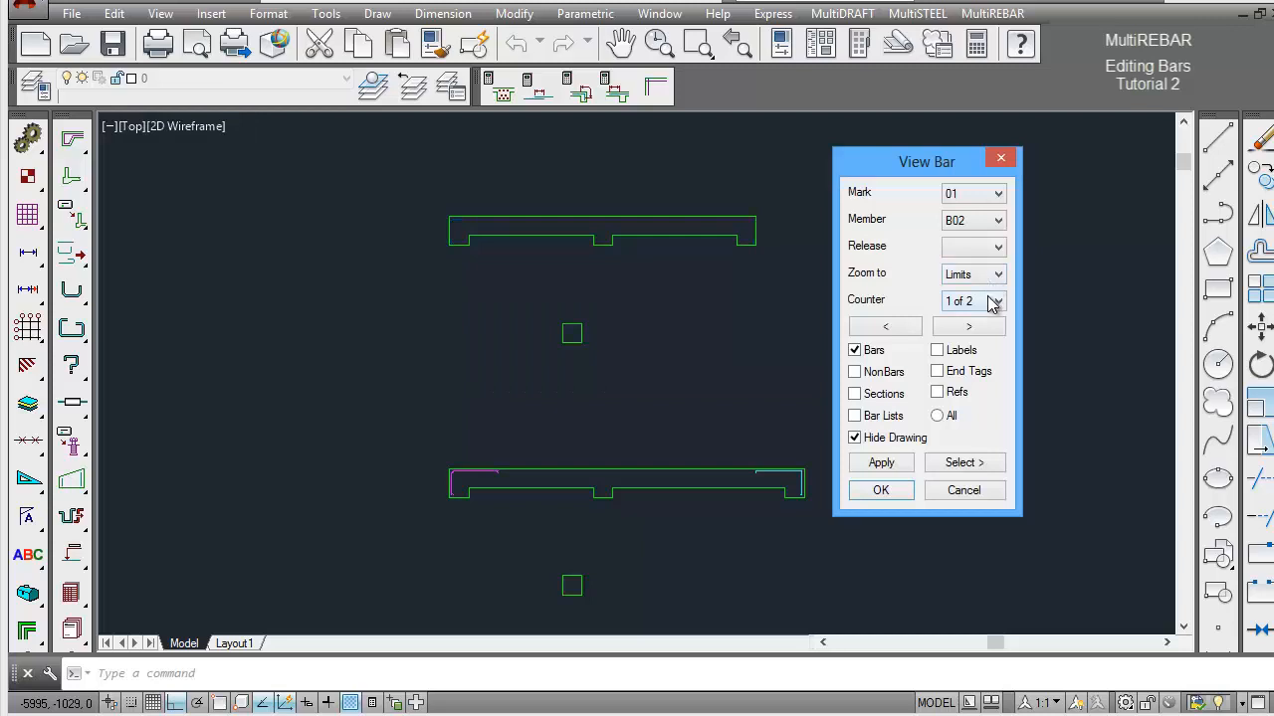
Zoom to the first mark 01 bar of B02 at 50% and close the bar viewer.
{"action": "left_click", "coordinate": [998, 275]}
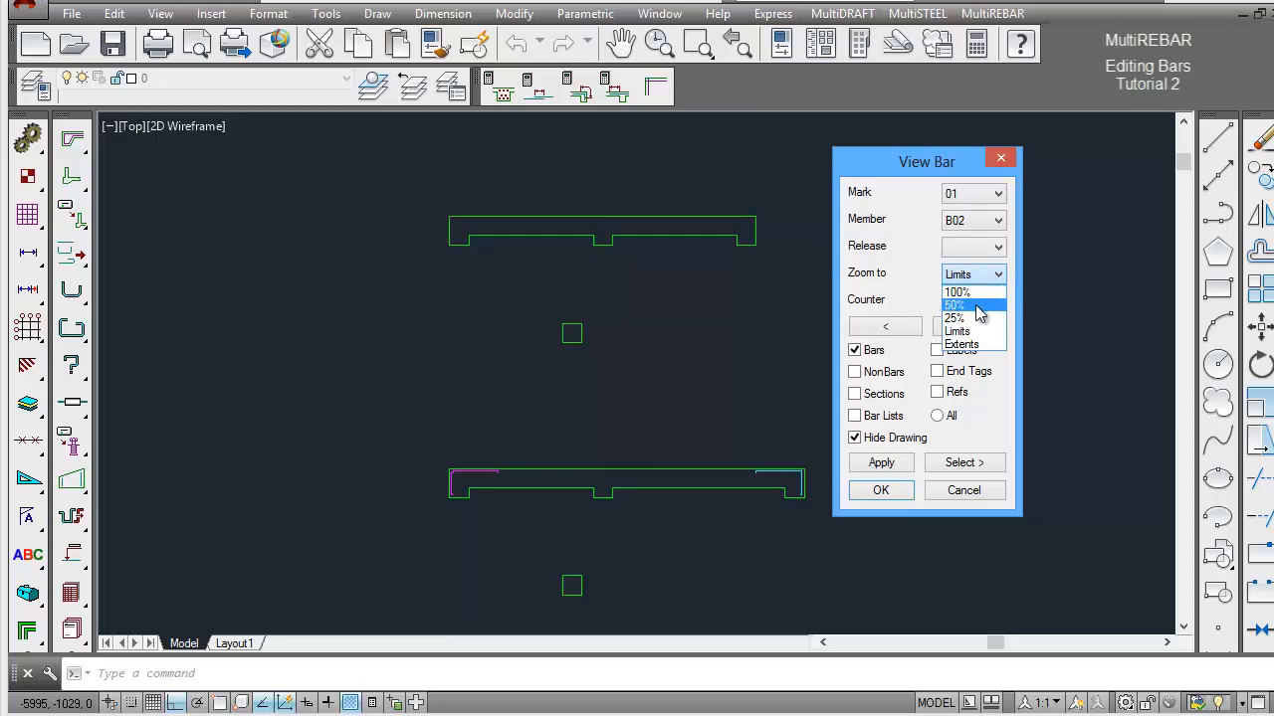
{"action": "left_click", "coordinate": [977, 306]}
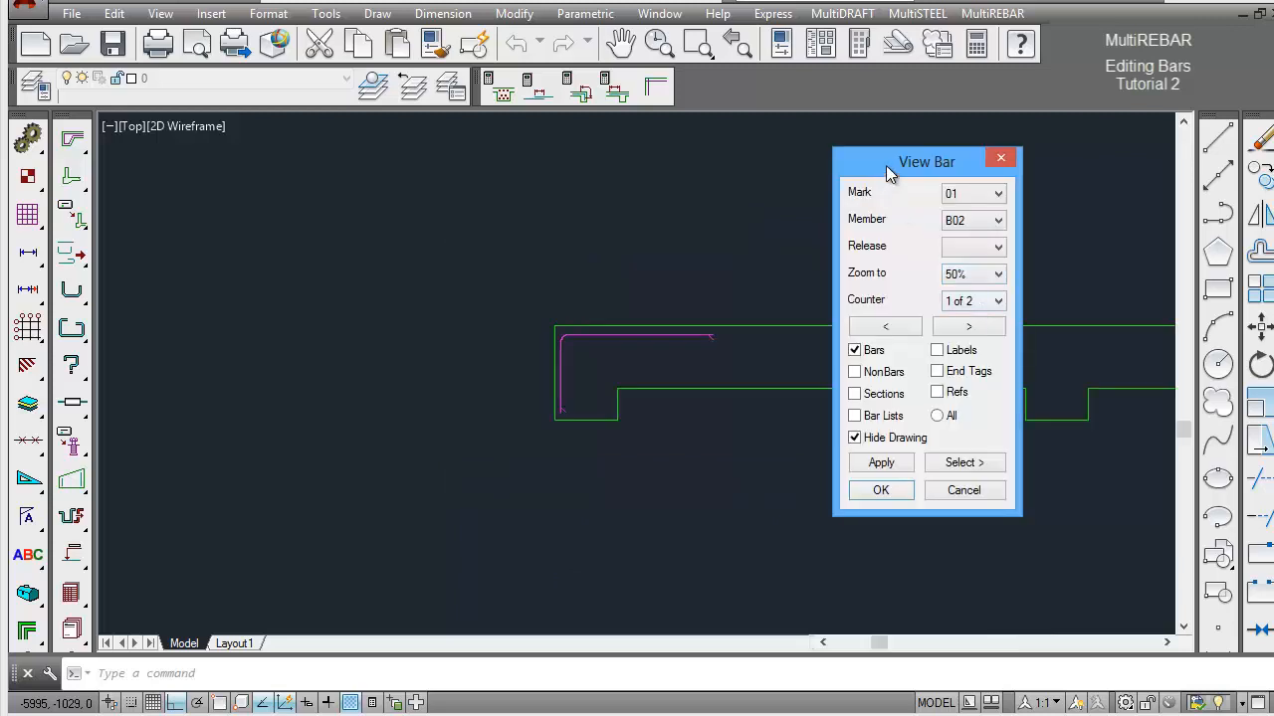
{"action": "left_click_drag", "start_coordinate": [898, 160], "coordinate": [957, 148]}
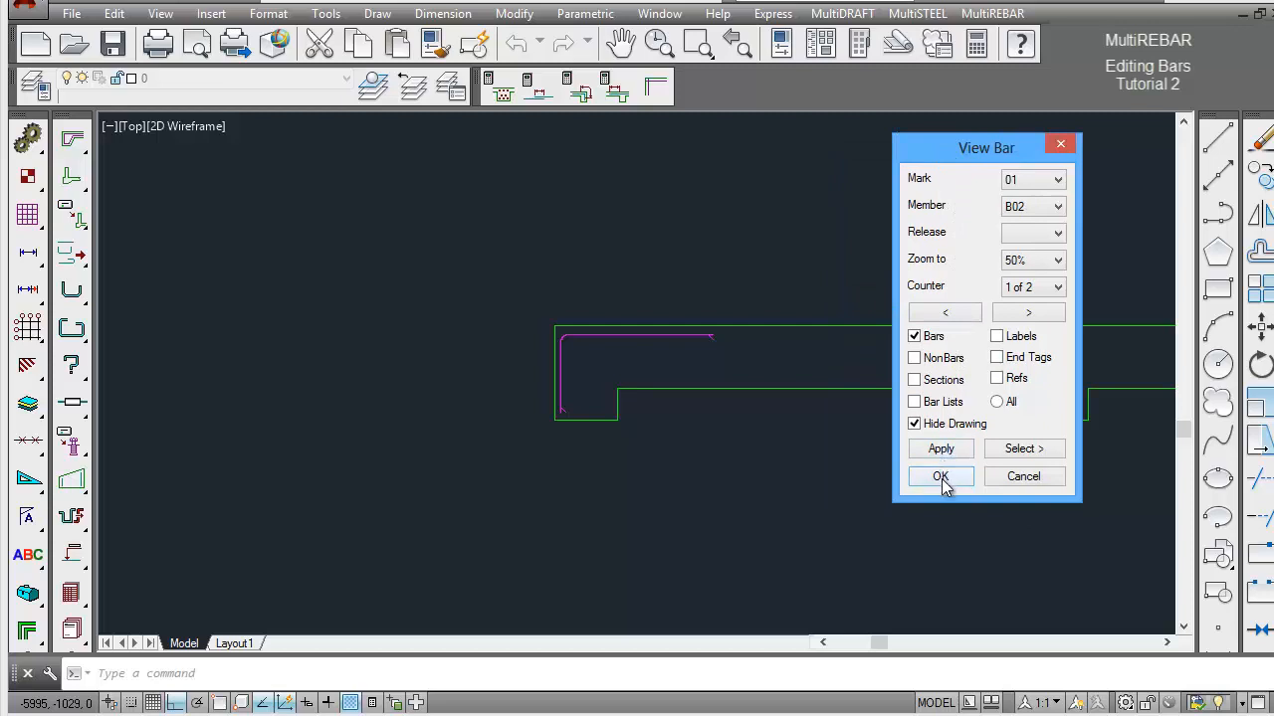
{"action": "left_click", "coordinate": [1049, 478]}
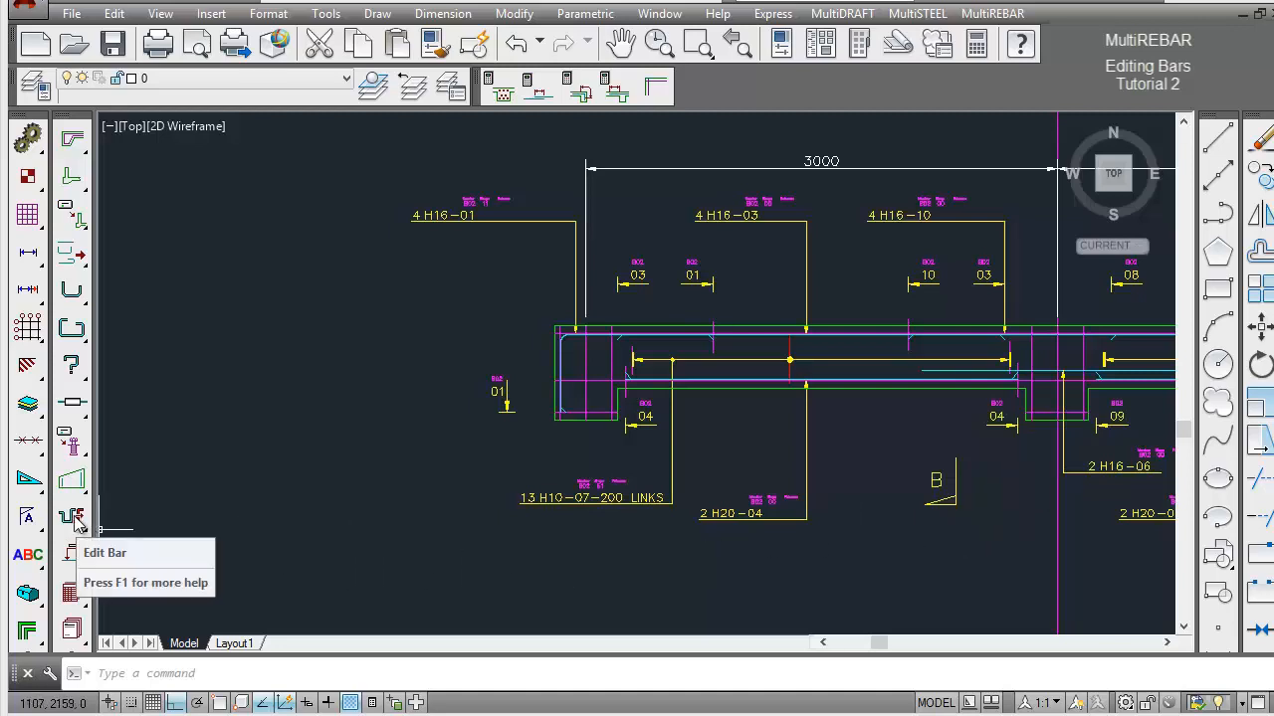
Edit the L-shaped mark 01 top bar at Beam 2's left end support and set its size to H25.
{"action": "left_click_drag", "start_coordinate": [75, 517], "coordinate": [110, 517]}
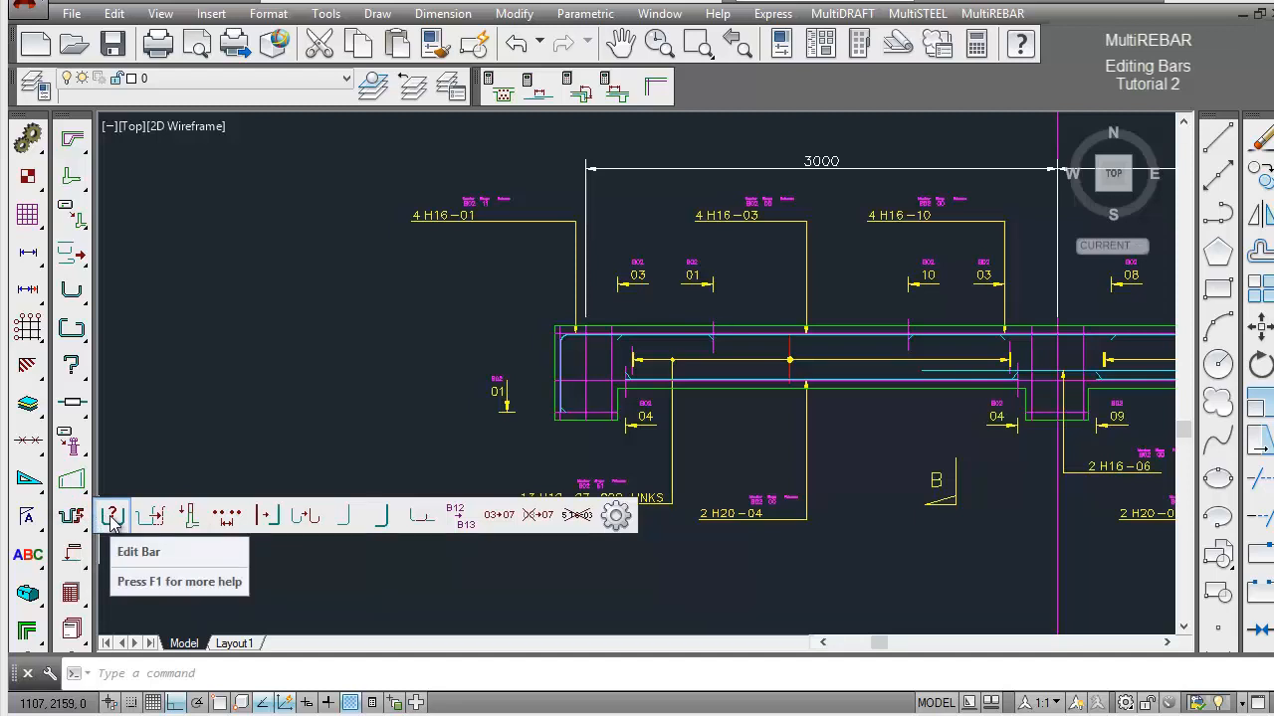
{"action": "left_click_drag", "start_coordinate": [112, 520], "coordinate": [113, 519]}
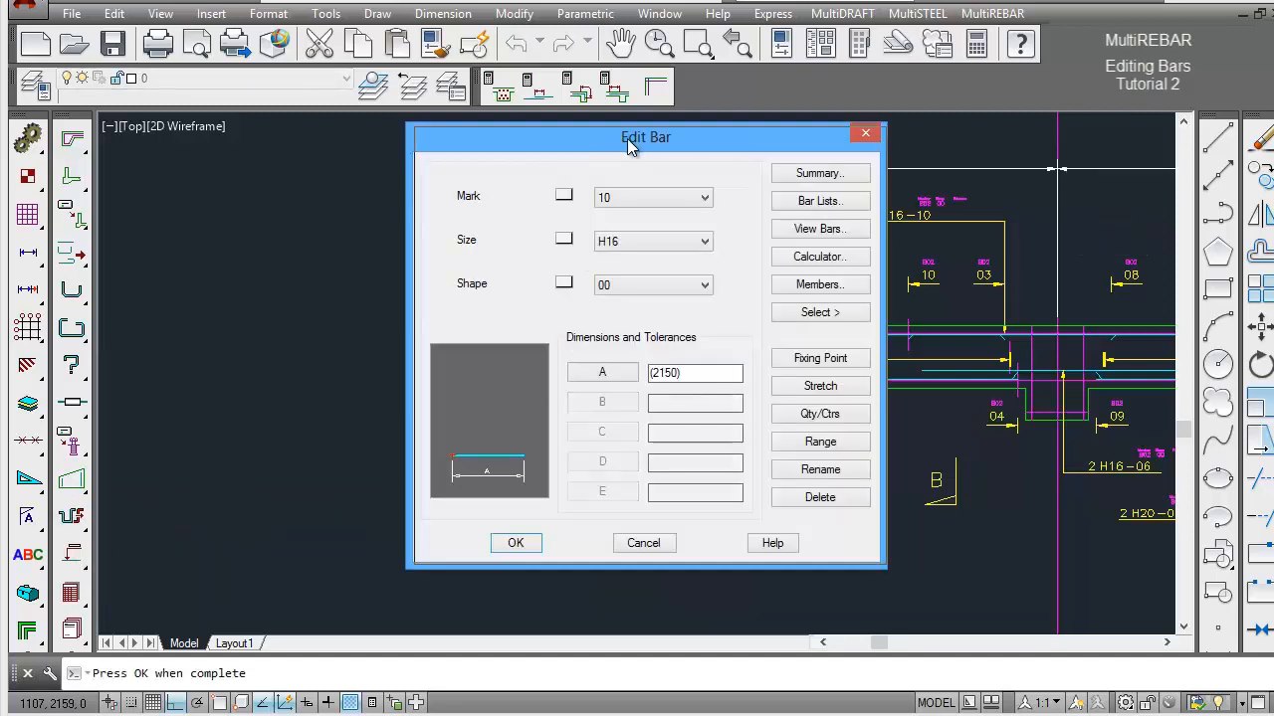
{"action": "left_click_drag", "start_coordinate": [628, 146], "coordinate": [875, 152]}
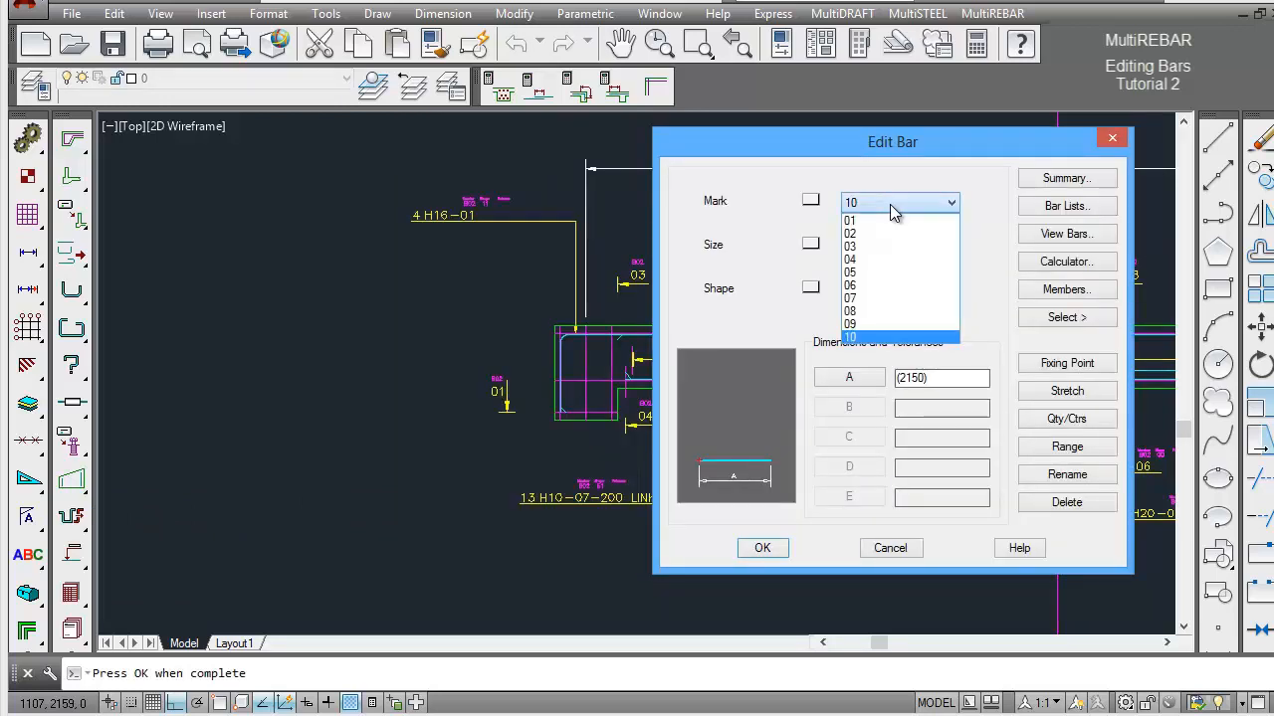
{"action": "left_click", "coordinate": [892, 204]}
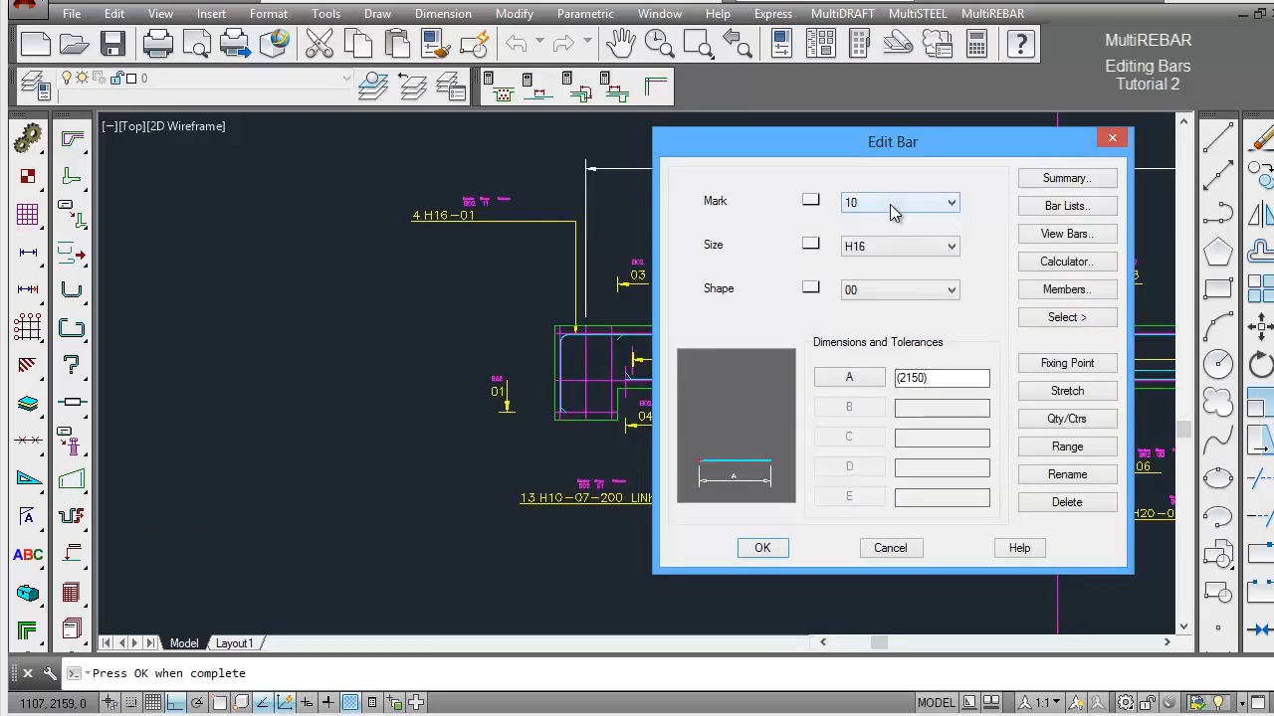
{"action": "left_click", "coordinate": [1062, 317]}
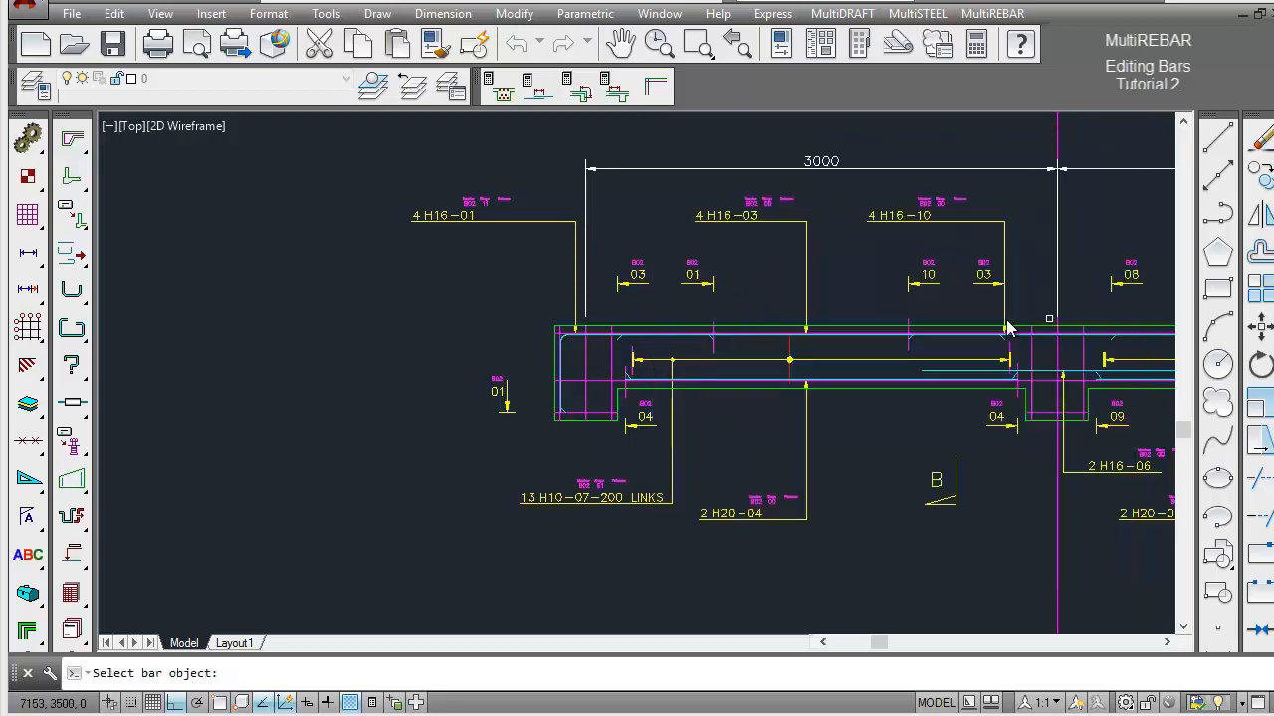
{"action": "left_click", "coordinate": [564, 346]}
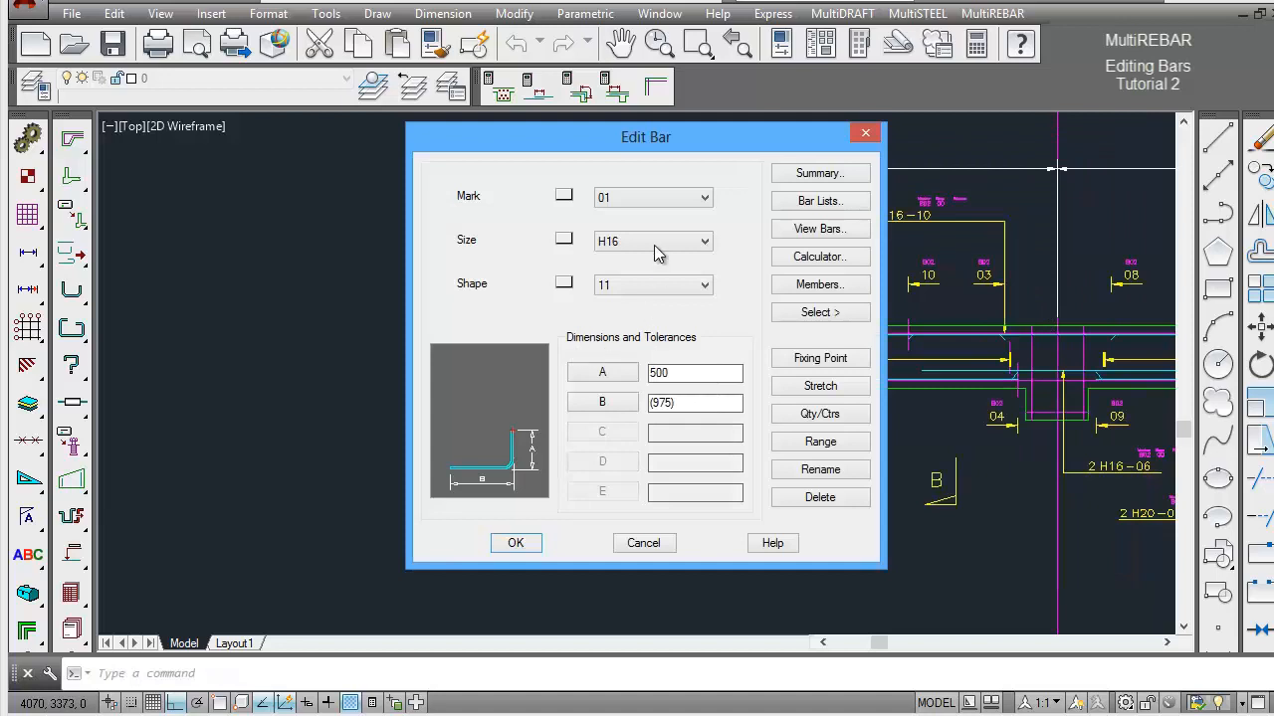
{"action": "left_click_drag", "start_coordinate": [663, 150], "coordinate": [921, 139]}
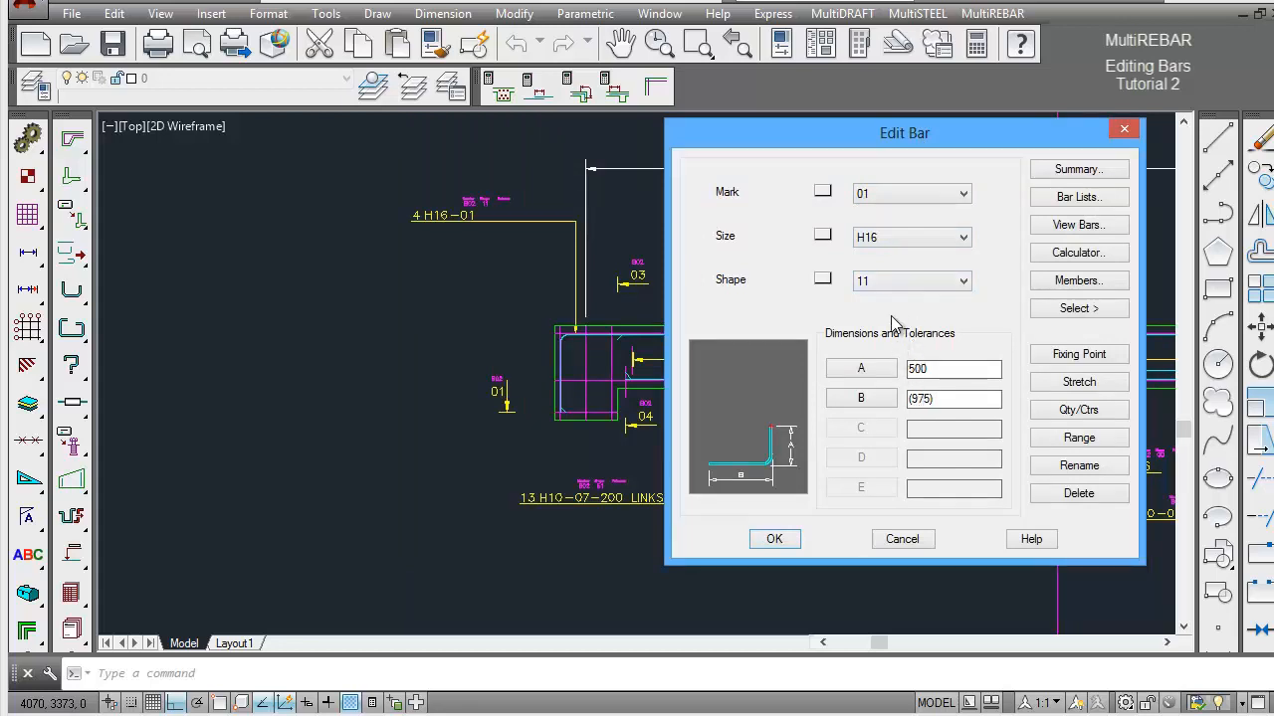
{"action": "left_click", "coordinate": [950, 246]}
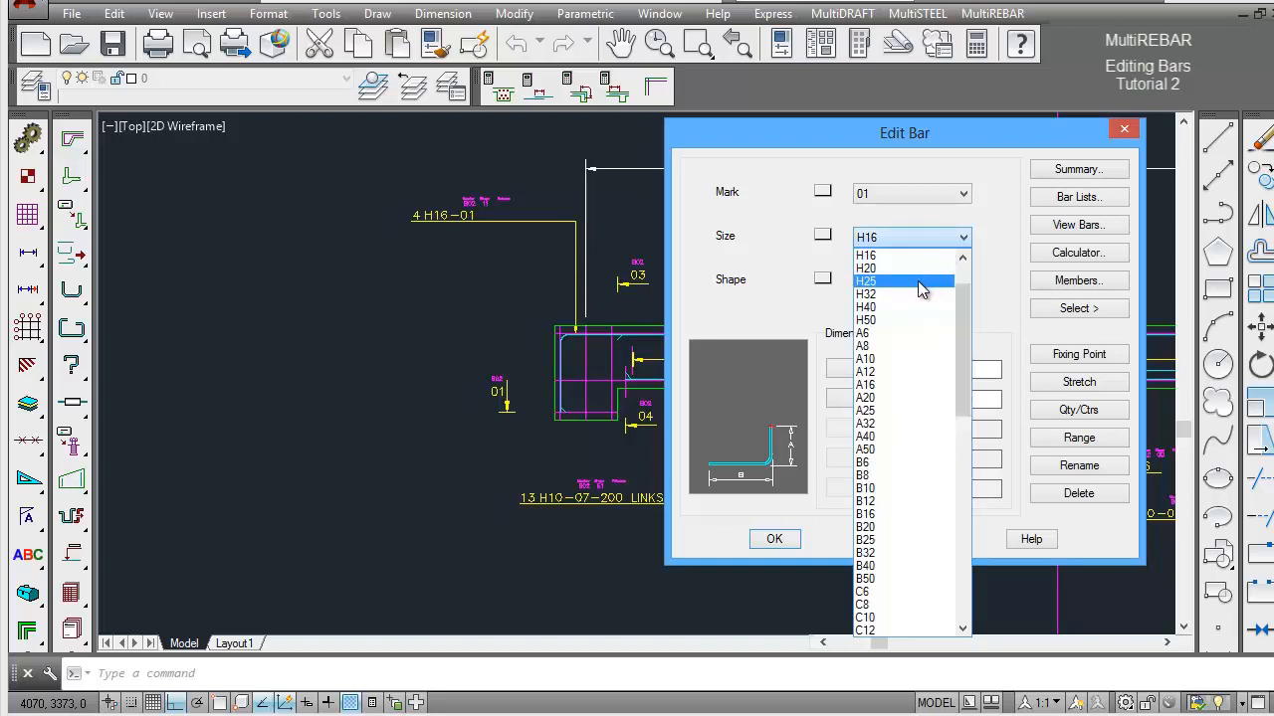
{"action": "left_click", "coordinate": [920, 282]}
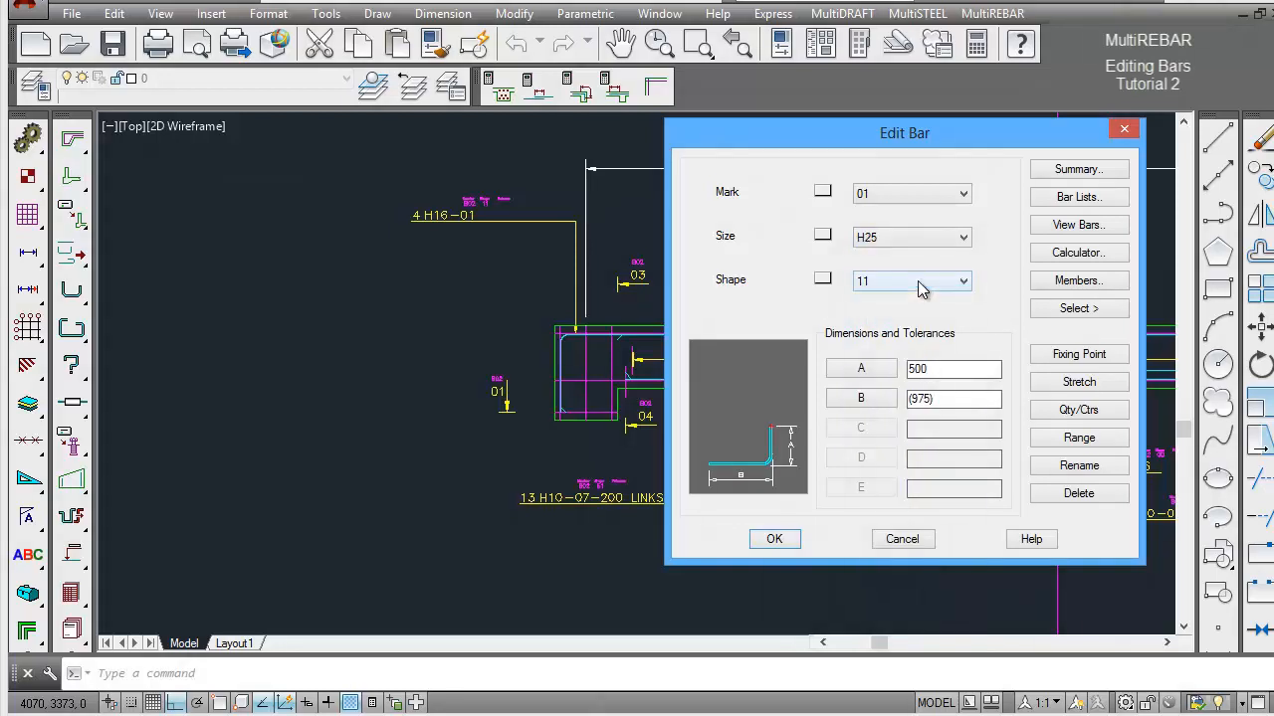
{"action": "left_click", "coordinate": [775, 539]}
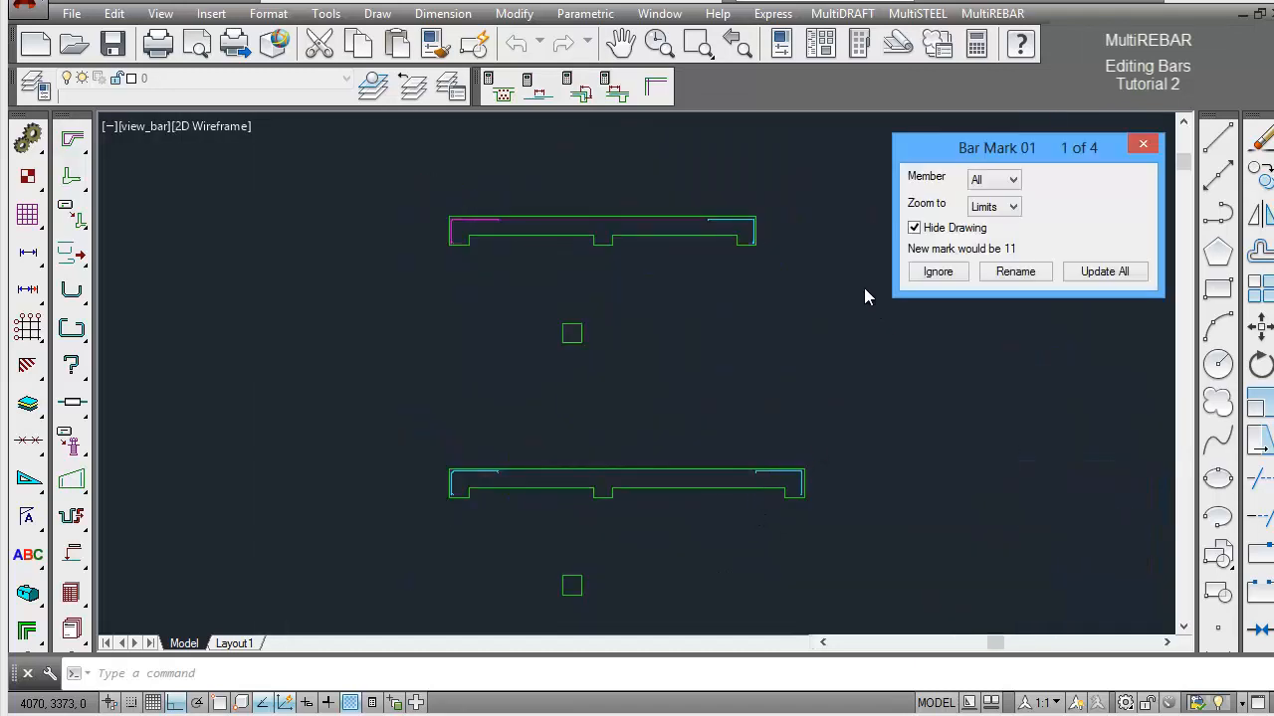
Rename only Beam 2's left end bar to mark 11, accepting its location, and ignore the mark 01 bars in Beam 1 and at Beam 2's right end.
{"action": "left_click", "coordinate": [1013, 180]}
{"action": "left_click", "coordinate": [1013, 180]}
{"action": "left_click", "coordinate": [938, 274]}
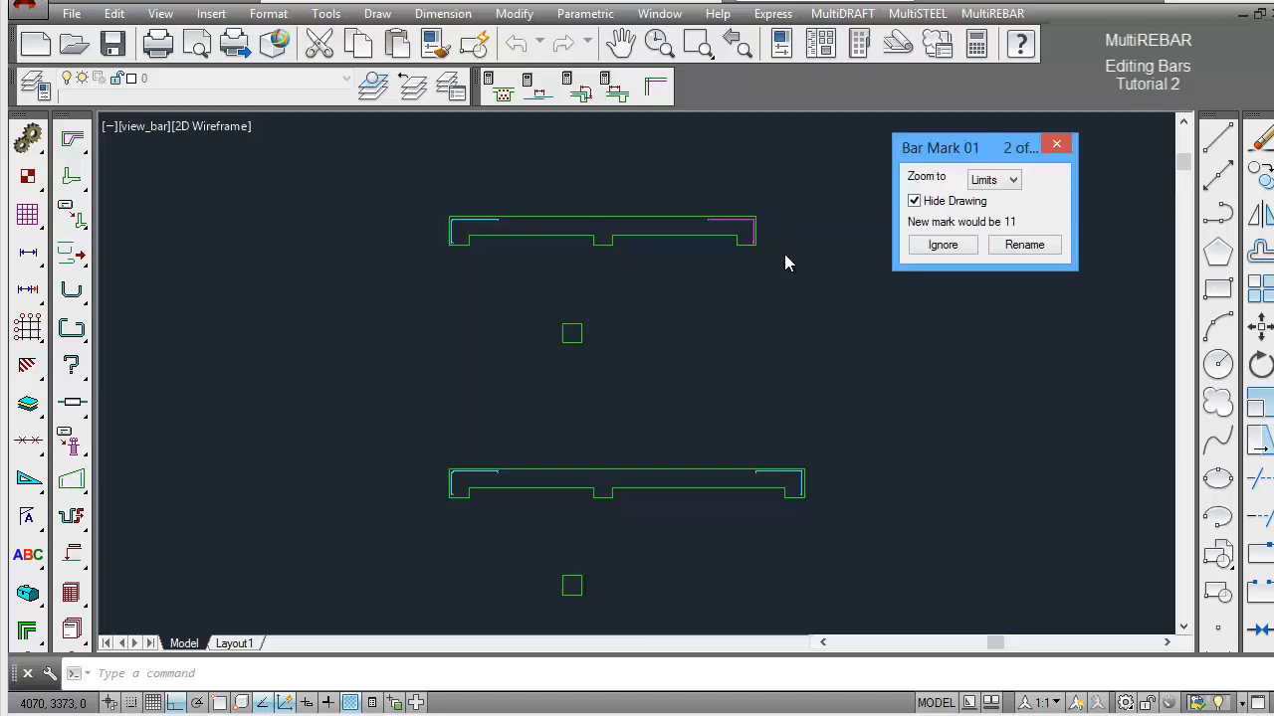
{"action": "left_click", "coordinate": [947, 249]}
{"action": "left_click", "coordinate": [1025, 247]}
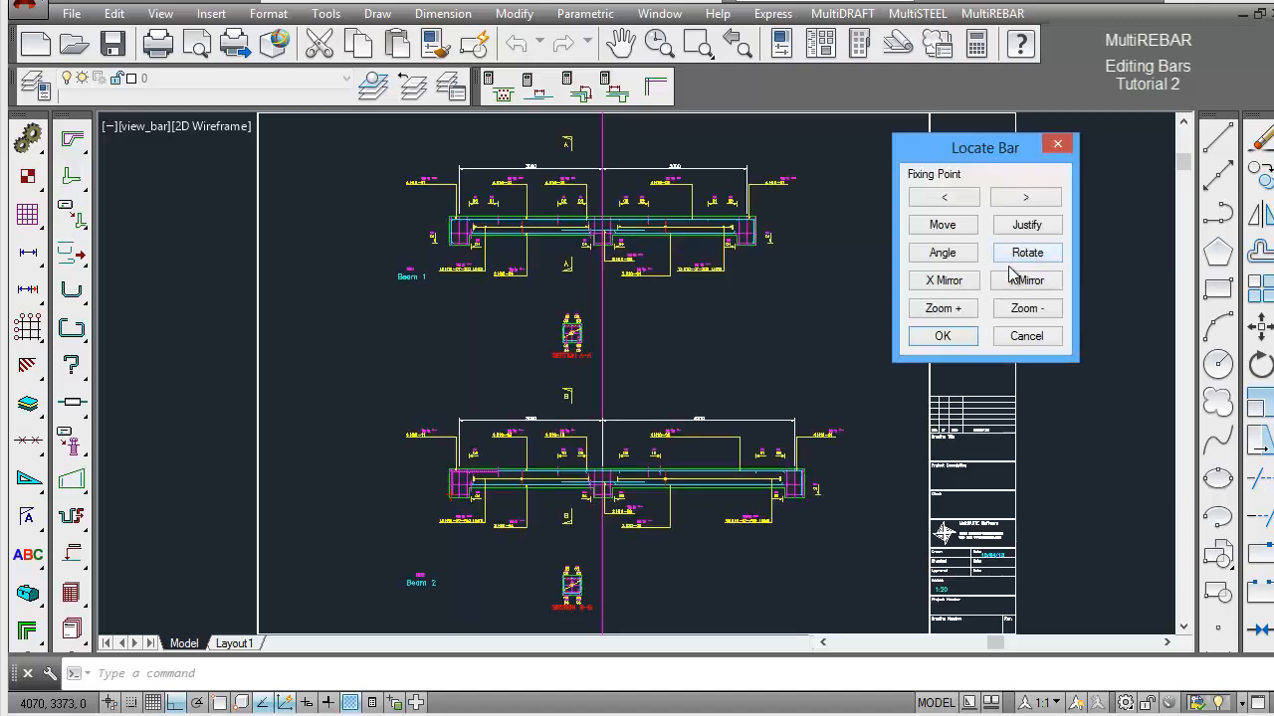
{"action": "left_click", "coordinate": [942, 338]}
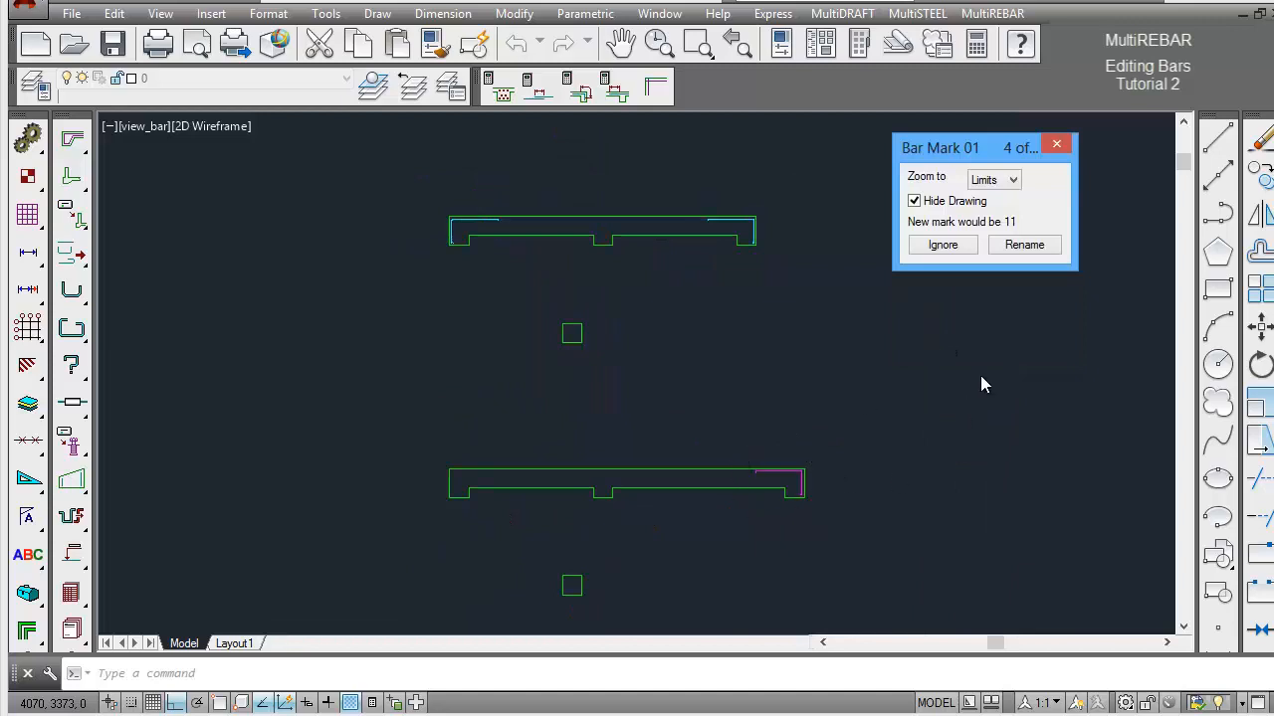
{"action": "left_click", "coordinate": [941, 245]}
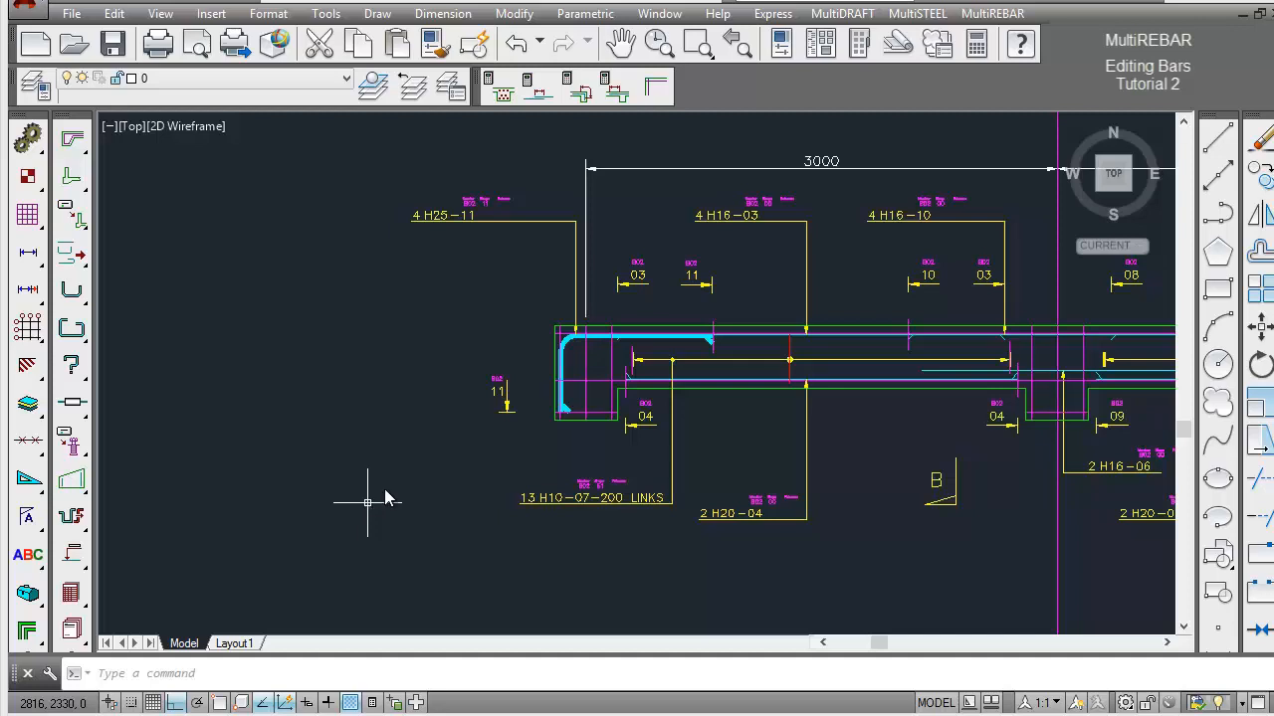
Check the tension anchorage of H25 bar 11 in C35 concrete, starting at the left support's inner link line and running towards the beam end.
{"action": "left_click", "coordinate": [584, 93]}
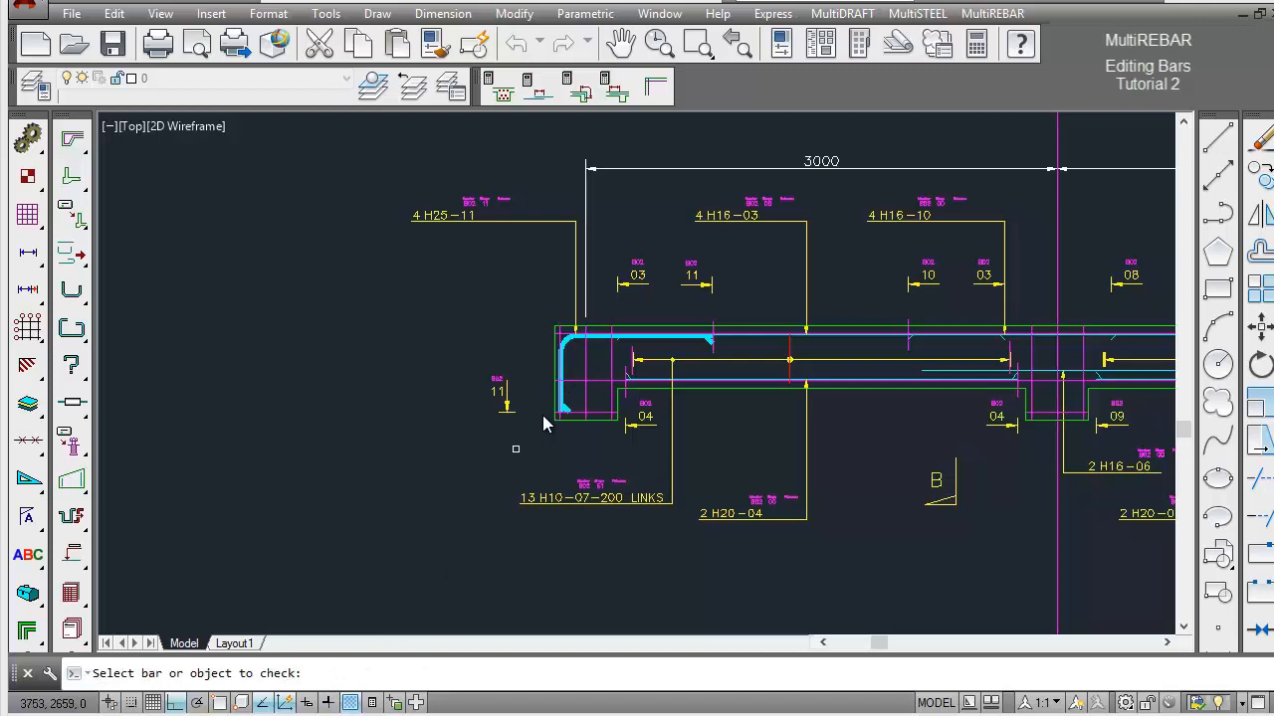
{"action": "left_click", "coordinate": [569, 354]}
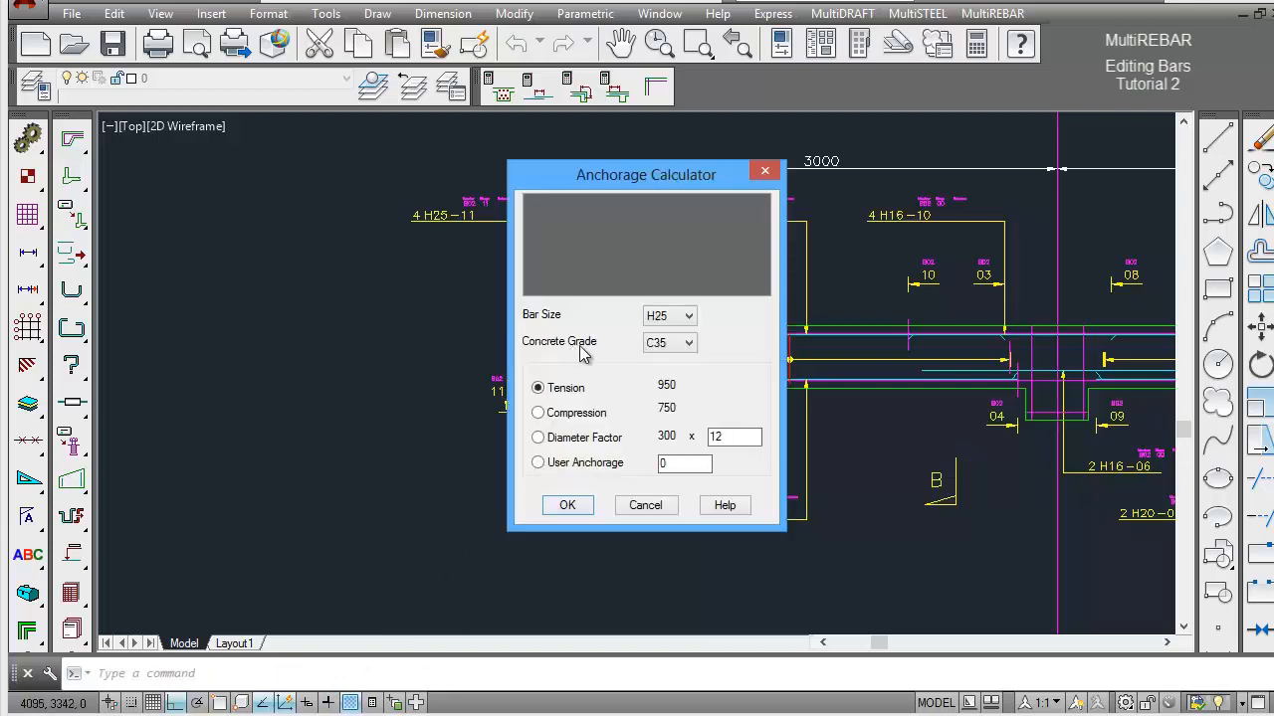
{"action": "left_click_drag", "start_coordinate": [639, 174], "coordinate": [900, 161]}
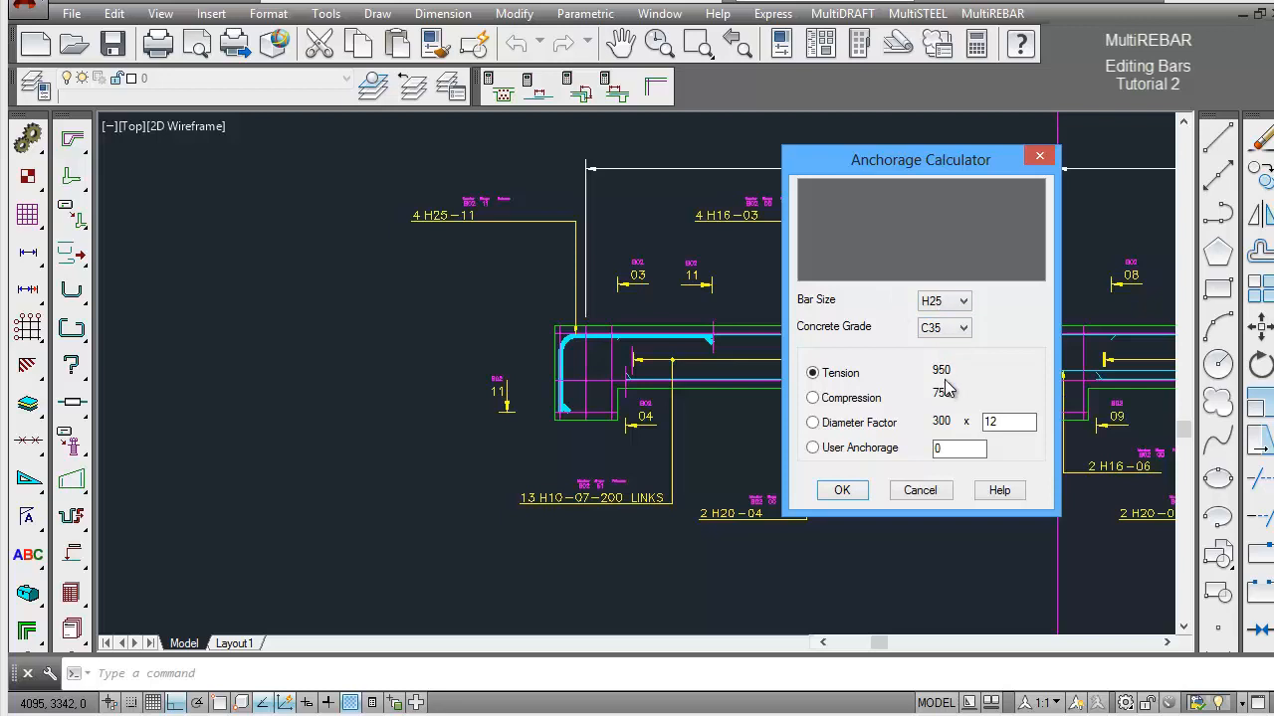
{"action": "left_click", "coordinate": [854, 497]}
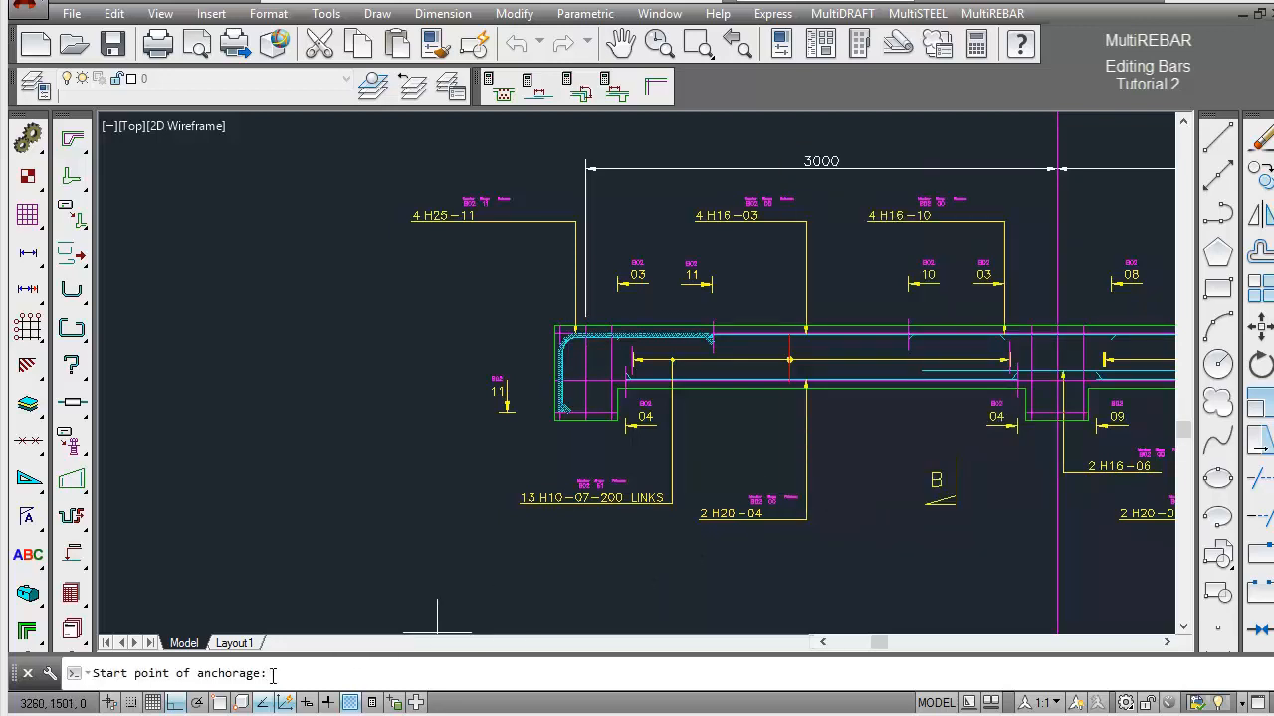
{"action": "left_click", "coordinate": [613, 342]}
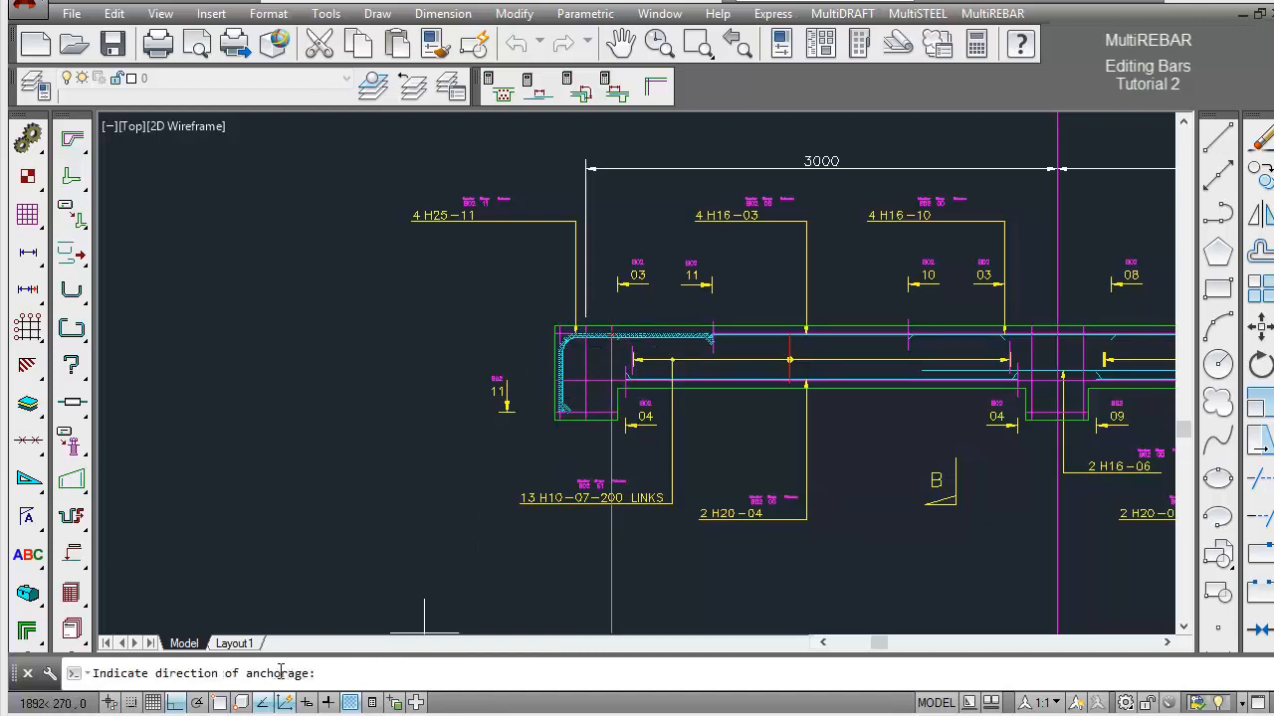
{"action": "left_click", "coordinate": [374, 338]}
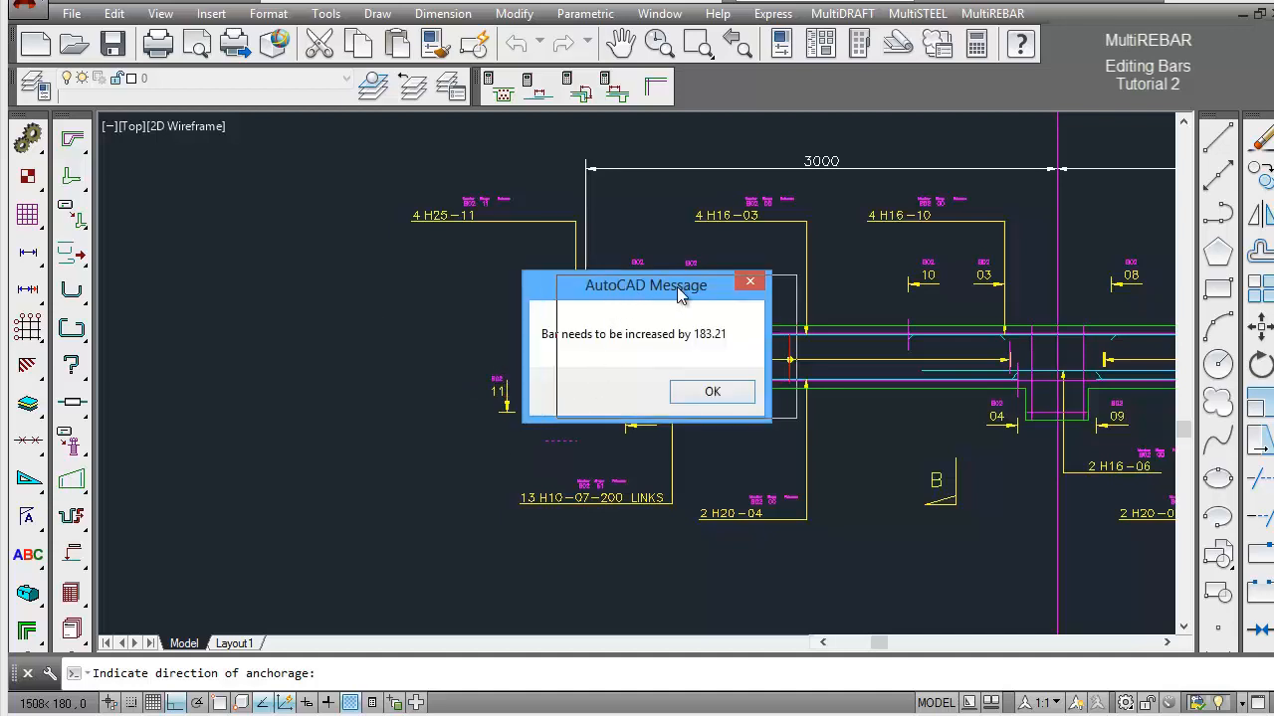
{"action": "left_click_drag", "start_coordinate": [678, 290], "coordinate": [846, 290]}
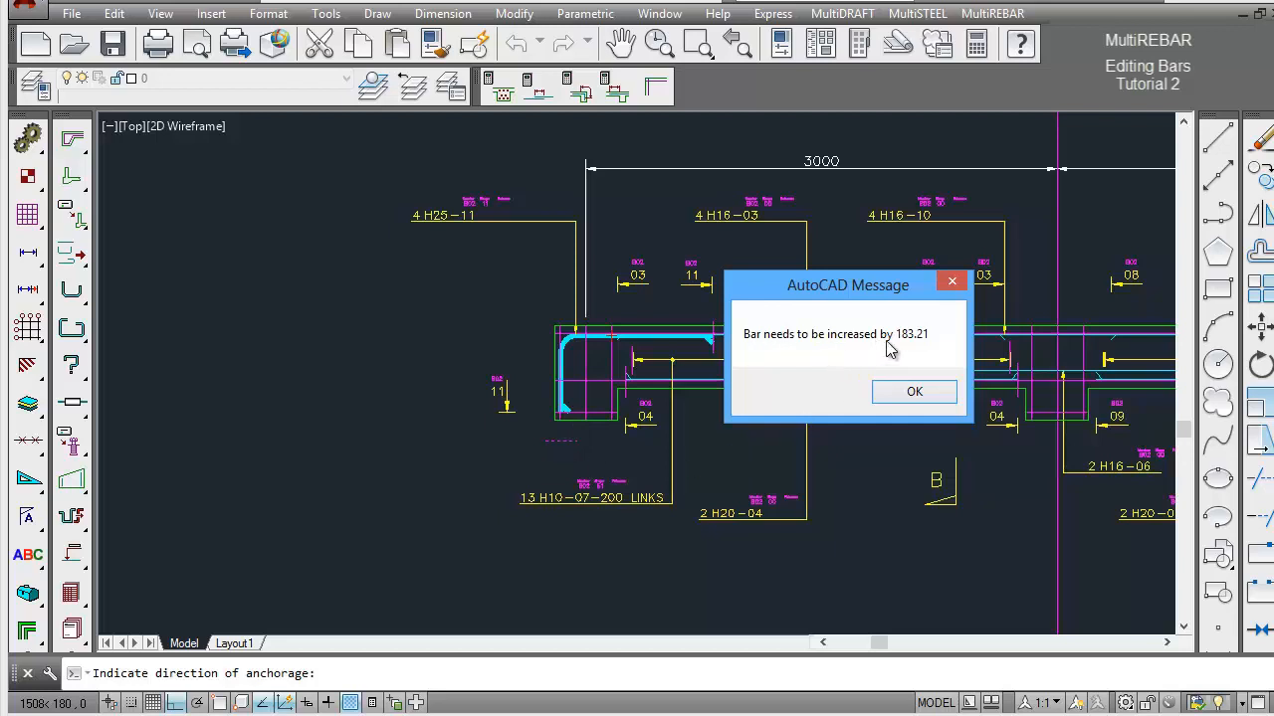
{"action": "left_click", "coordinate": [914, 394]}
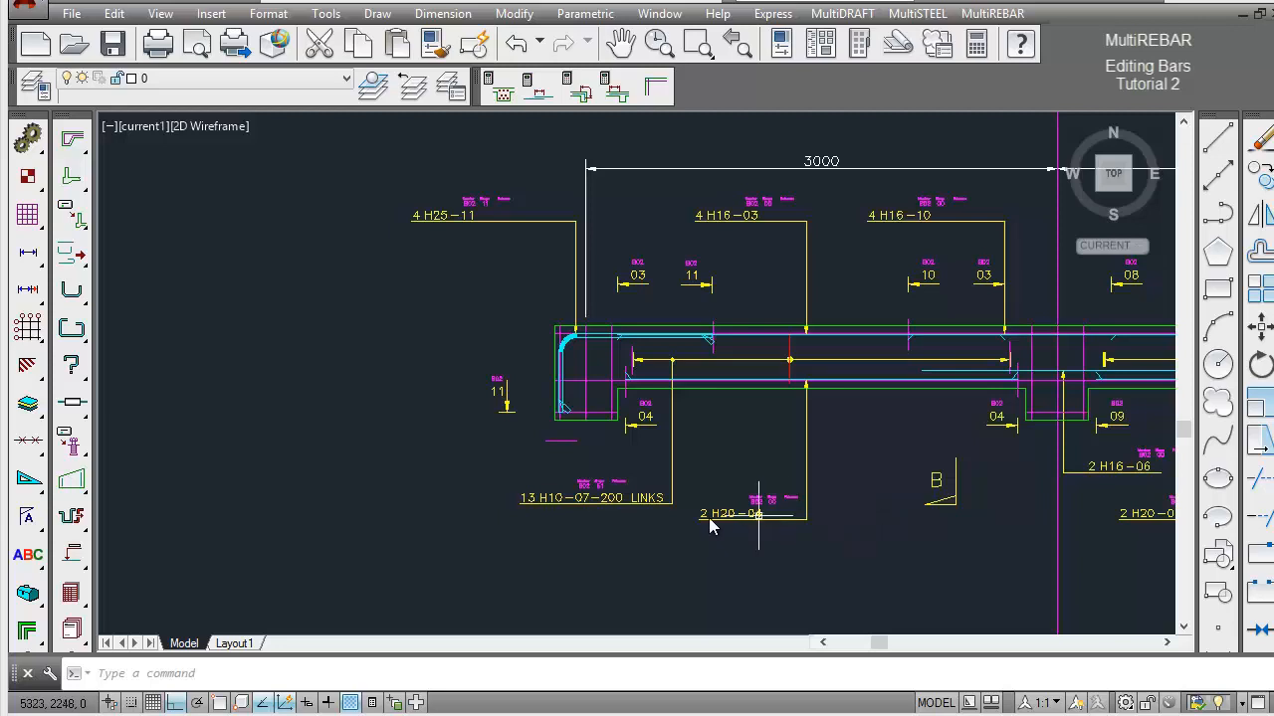
Open bar mark 11 for editing by selecting the L-shaped H25 bar at Beam 2's left end support.
{"action": "left_click_drag", "start_coordinate": [78, 525], "coordinate": [121, 526]}
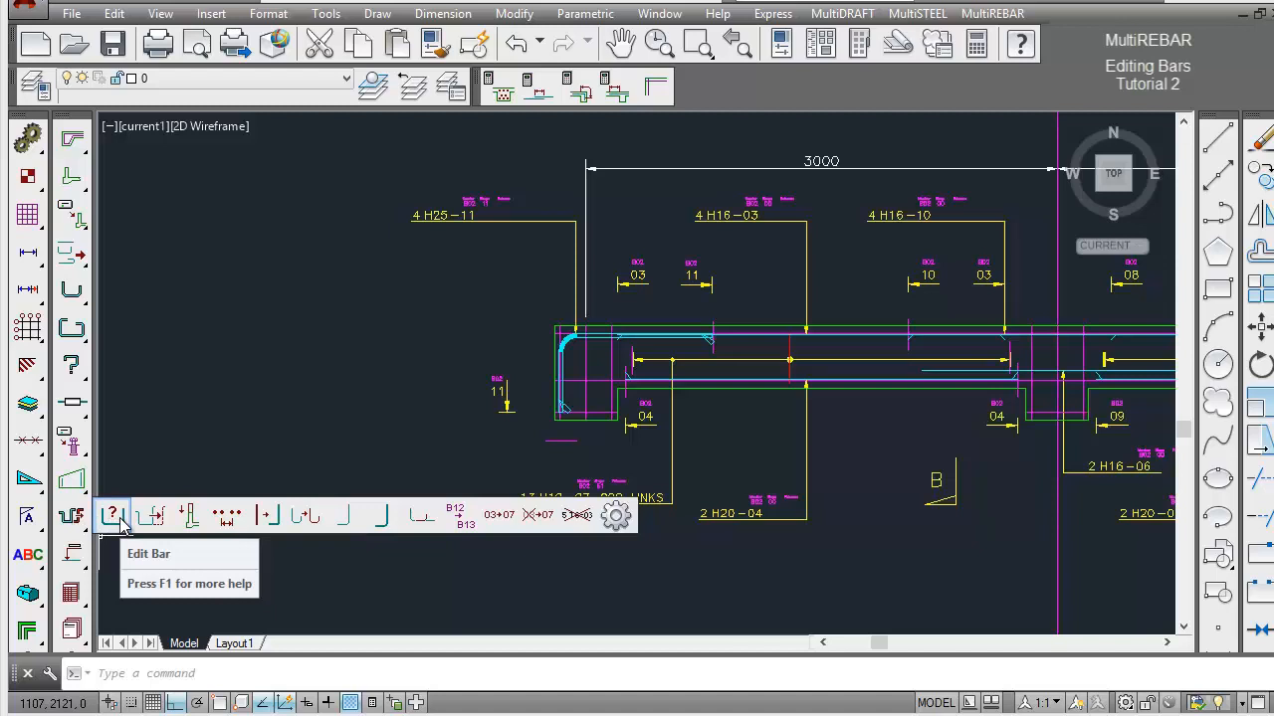
{"action": "left_click", "coordinate": [119, 519]}
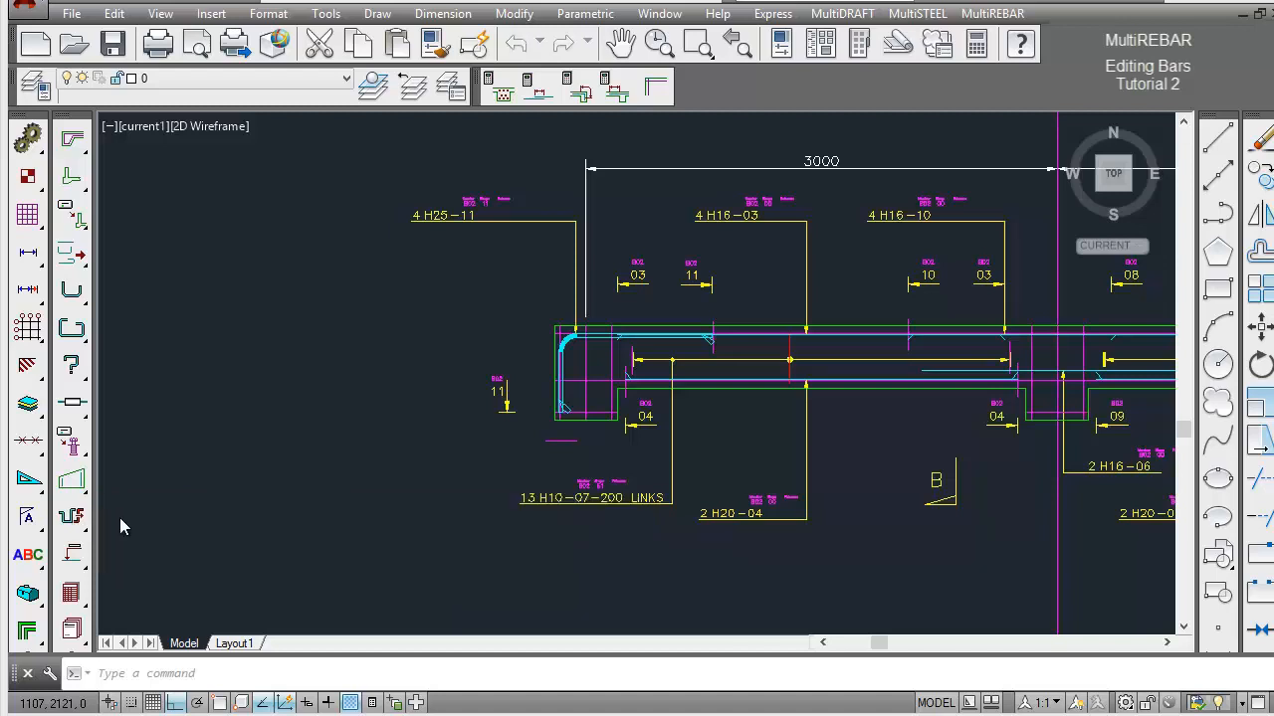
{"action": "left_click_drag", "start_coordinate": [589, 146], "coordinate": [838, 146]}
{"action": "left_click", "coordinate": [948, 205]}
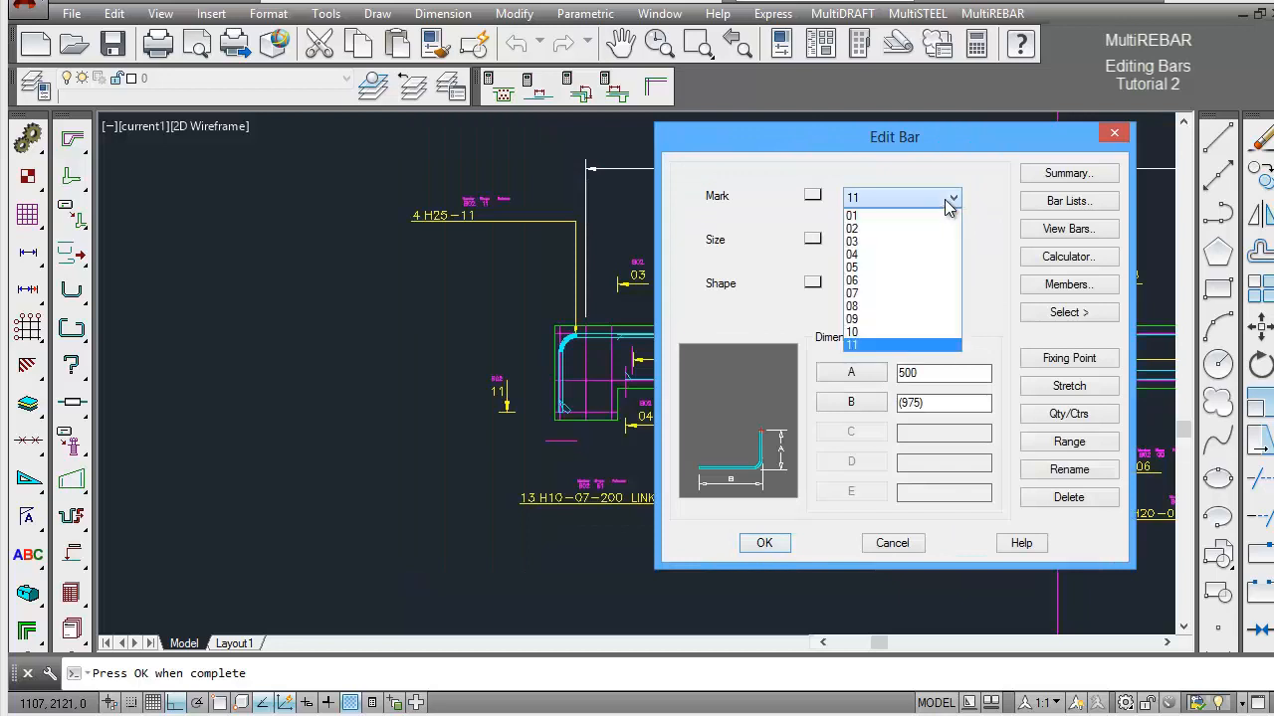
{"action": "left_click", "coordinate": [947, 205]}
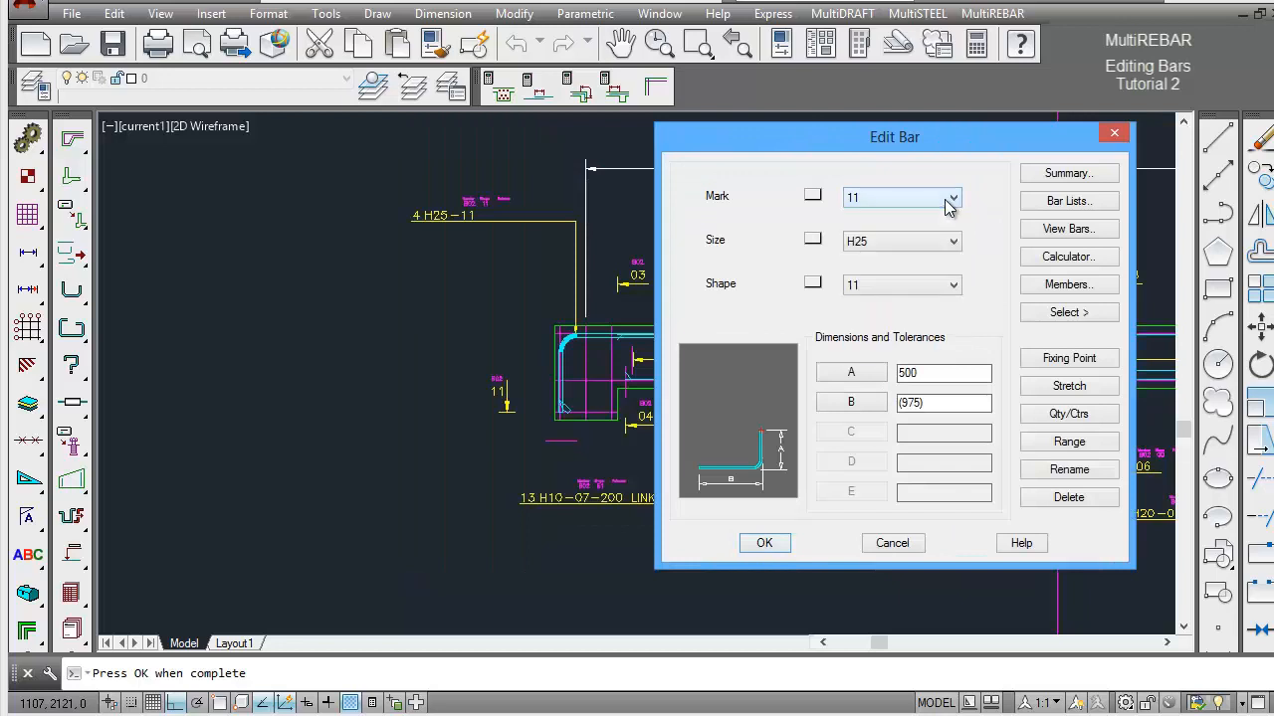
{"action": "left_click", "coordinate": [1063, 314]}
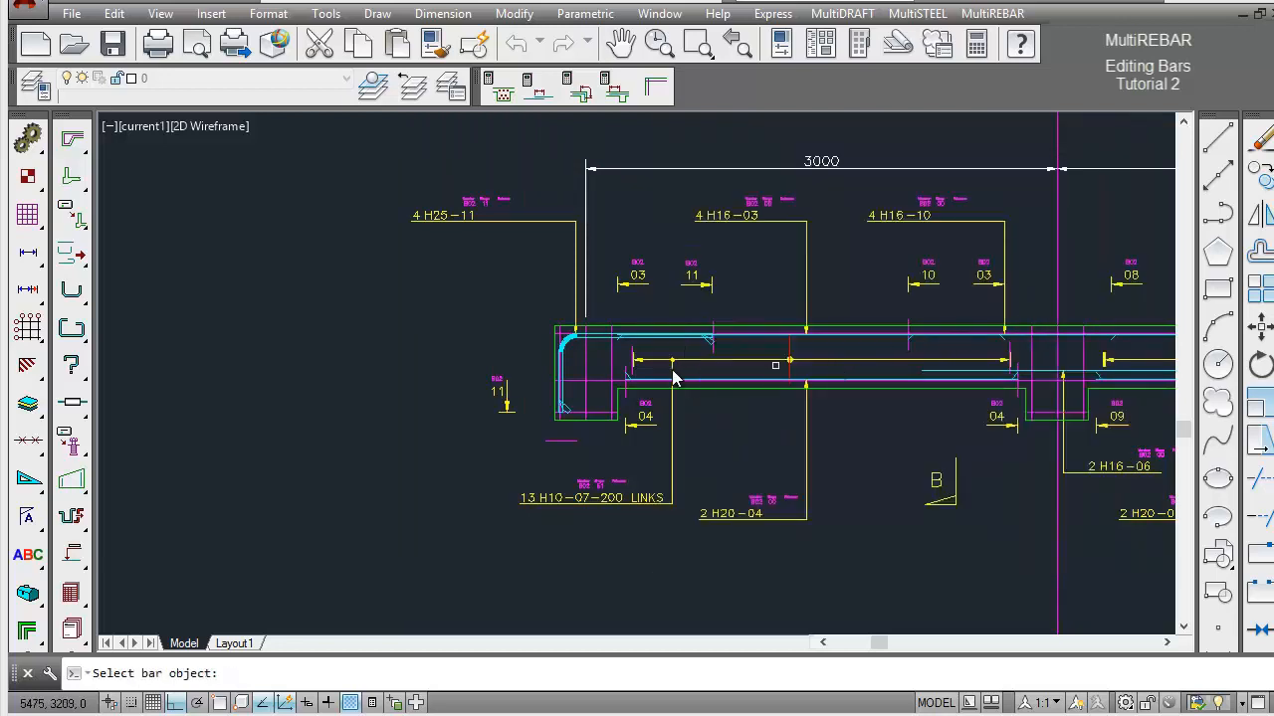
{"action": "left_click", "coordinate": [572, 348]}
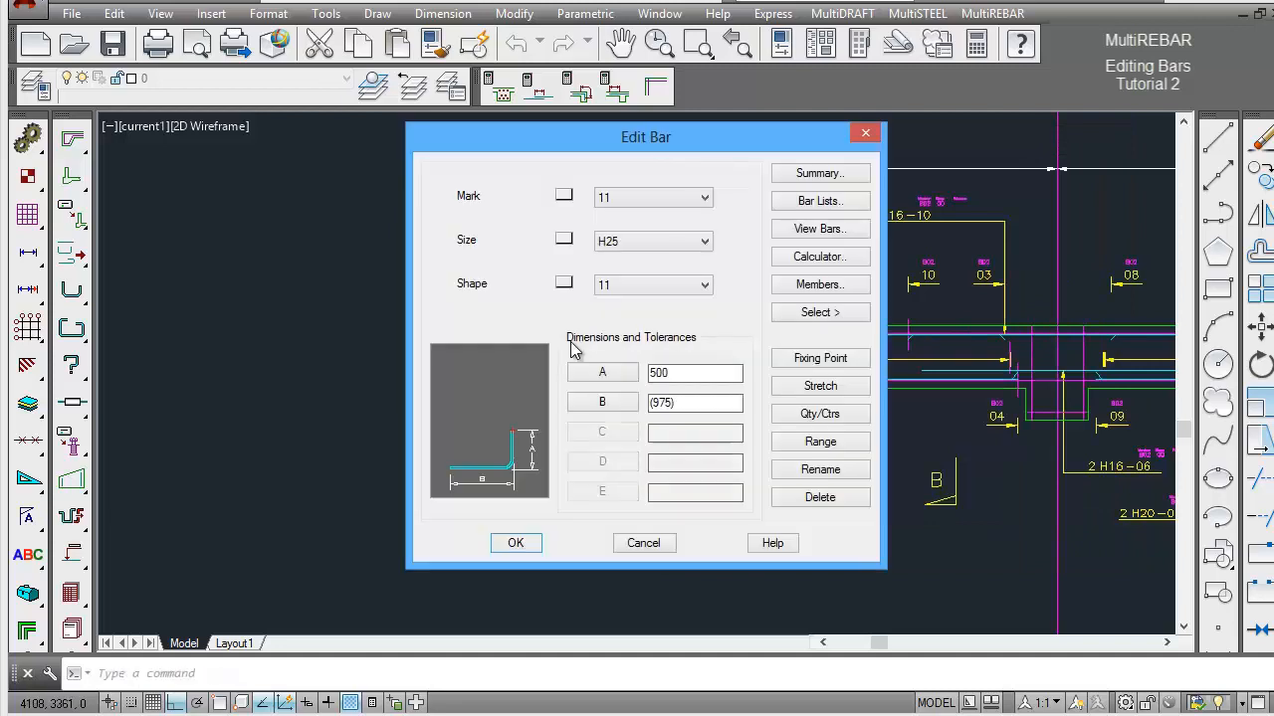
Change bar 11 to shape code 13 and accept the automatic corrections to dimensions B and C.
{"action": "left_click_drag", "start_coordinate": [656, 139], "coordinate": [905, 143]}
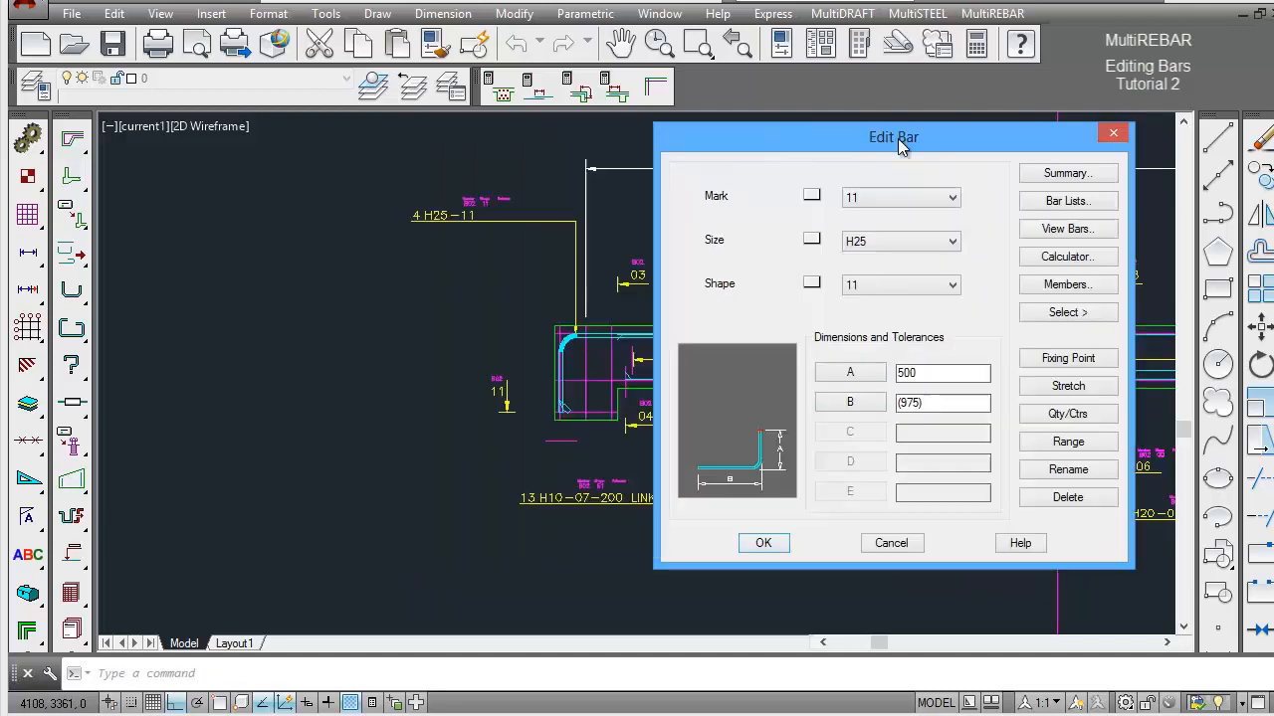
{"action": "left_click", "coordinate": [944, 288]}
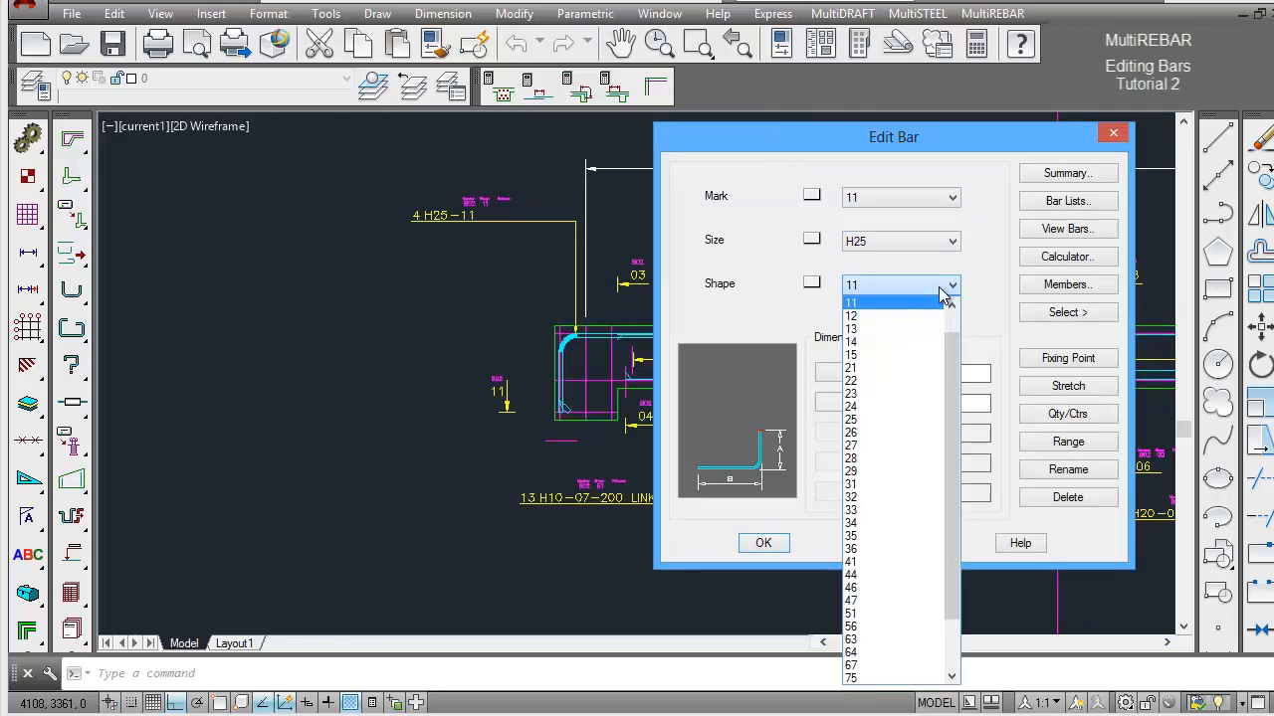
{"action": "left_click", "coordinate": [925, 330]}
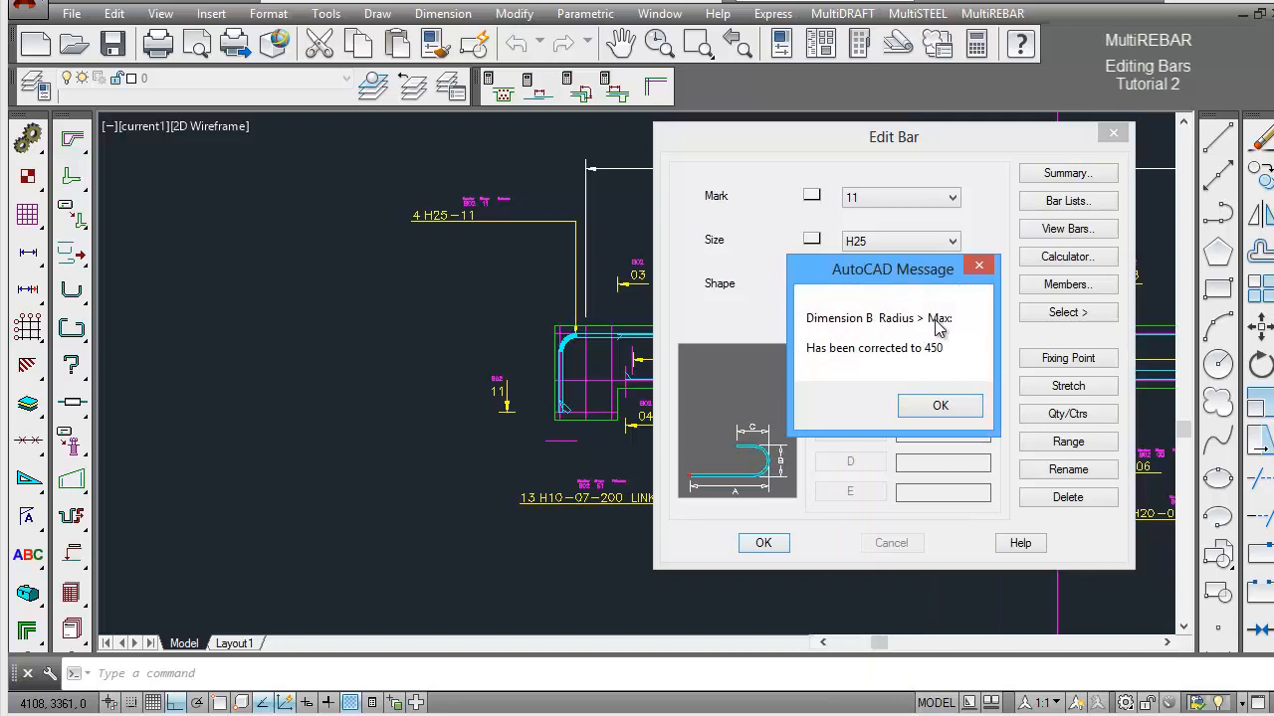
{"action": "left_click", "coordinate": [945, 404]}
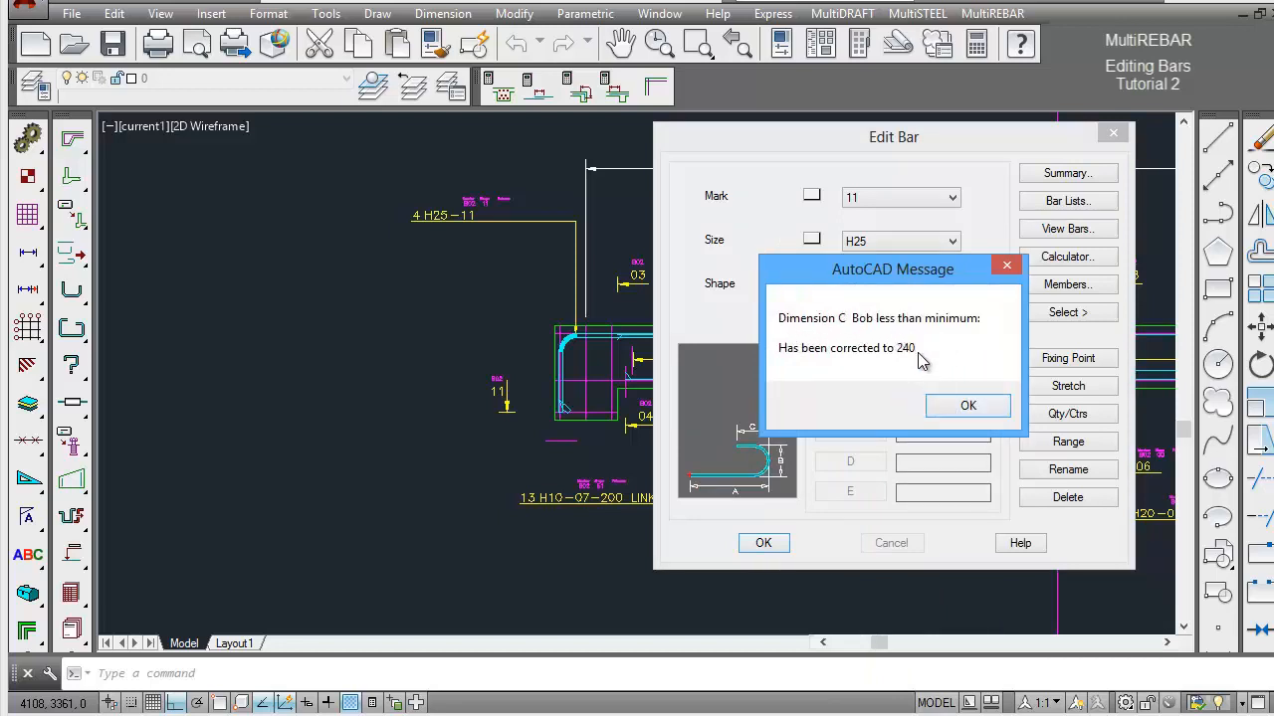
{"action": "left_click", "coordinate": [952, 411]}
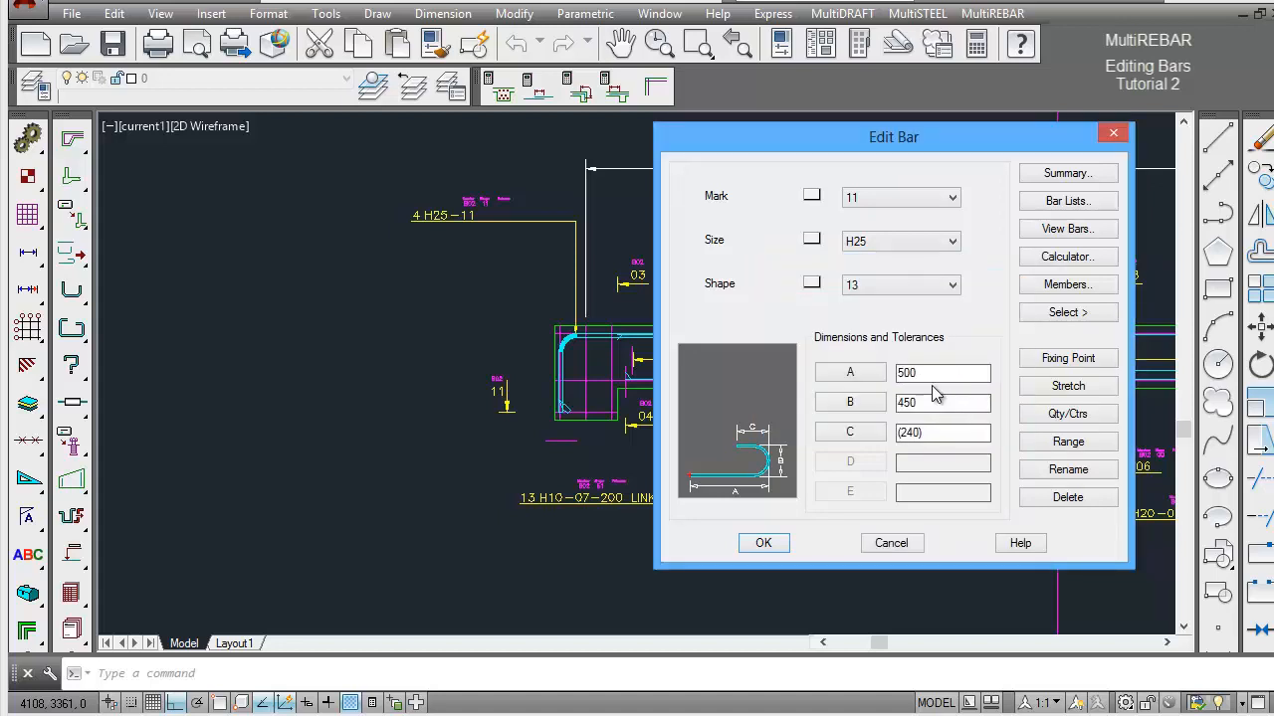
Set dimension A to 975 by picking from the left support's upper outer link-line intersection to the tension anchorage line.
{"action": "left_click", "coordinate": [850, 372]}
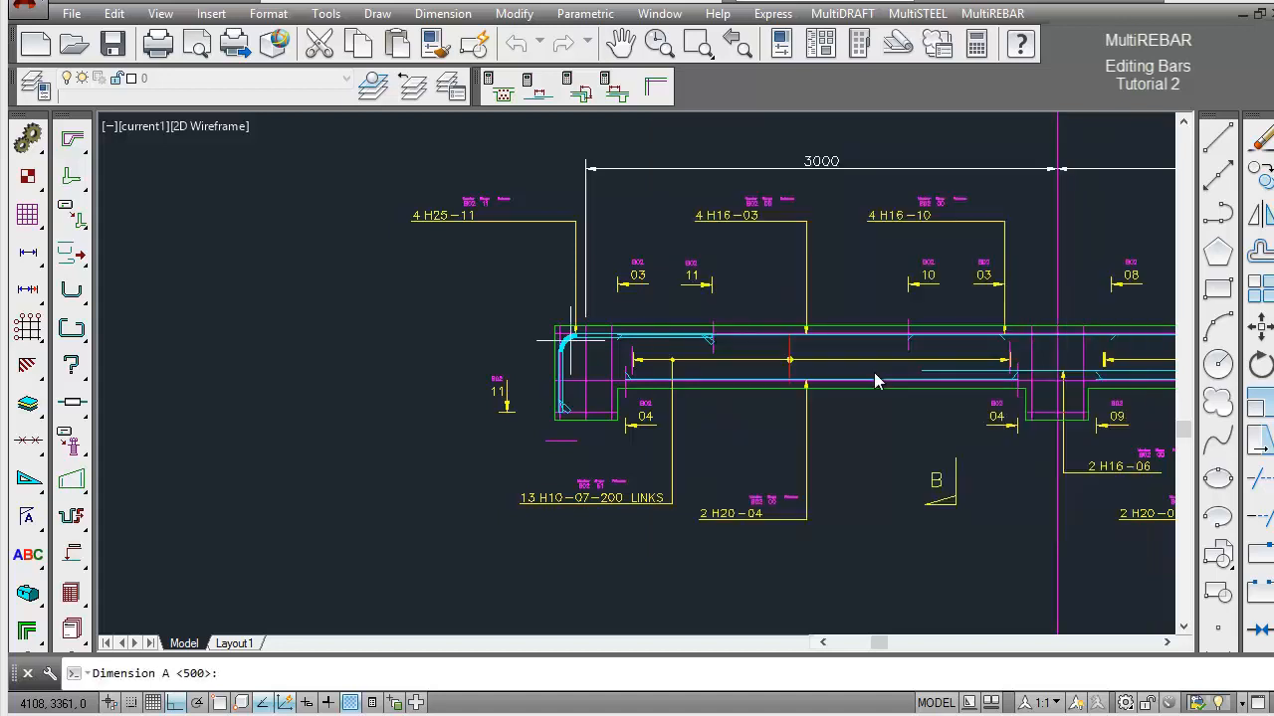
{"action": "right_click", "coordinate": [535, 297], "text": "shift"}
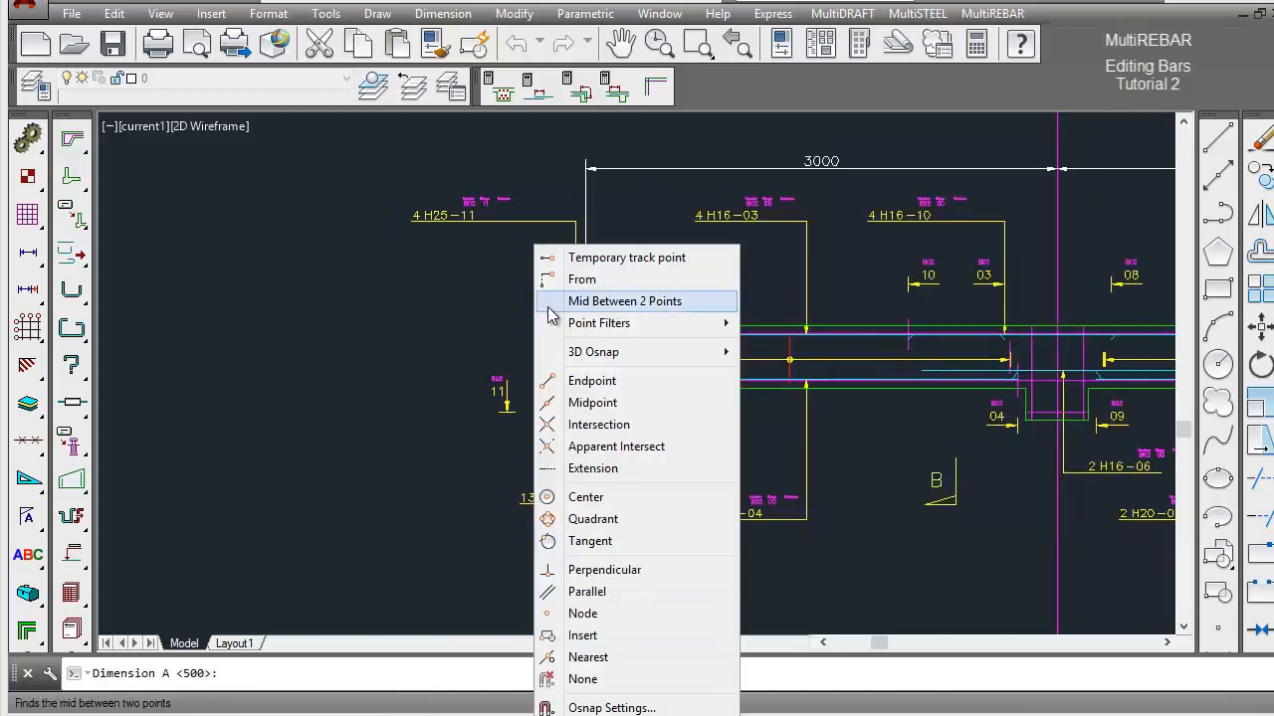
{"action": "left_click", "coordinate": [598, 423]}
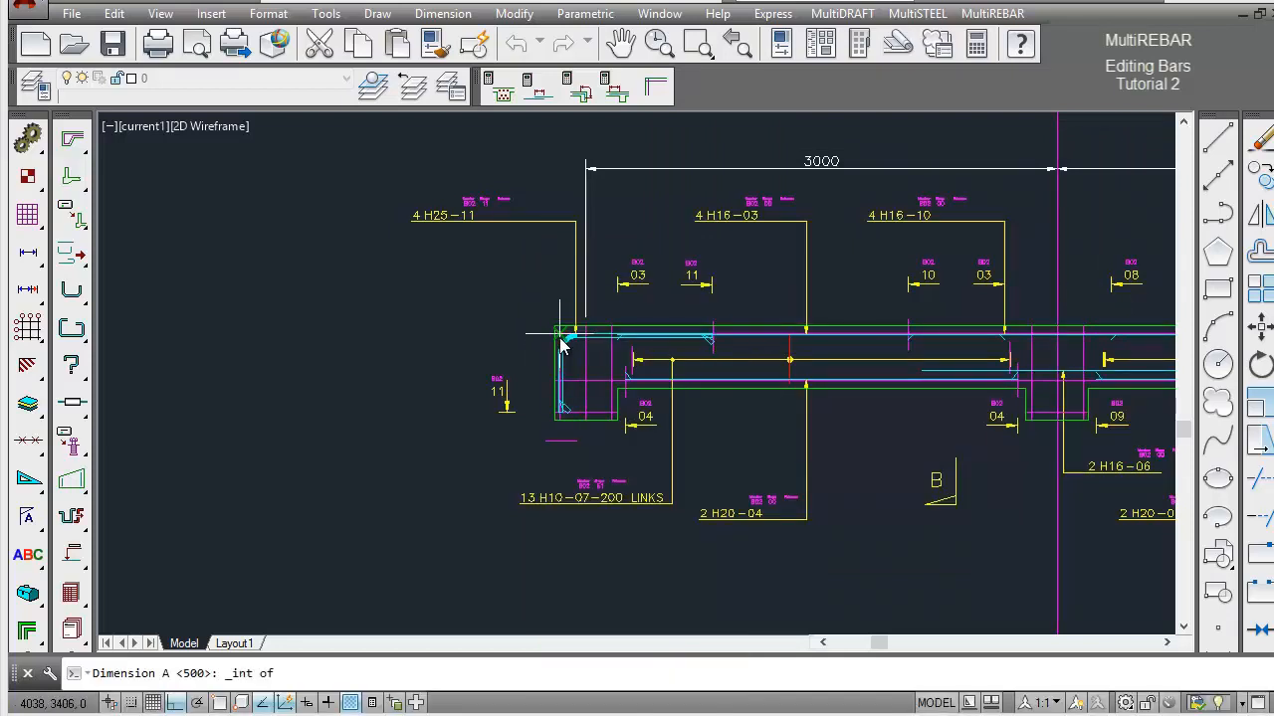
{"action": "left_click", "coordinate": [561, 341]}
{"action": "right_click", "coordinate": [738, 347], "text": "shift"}
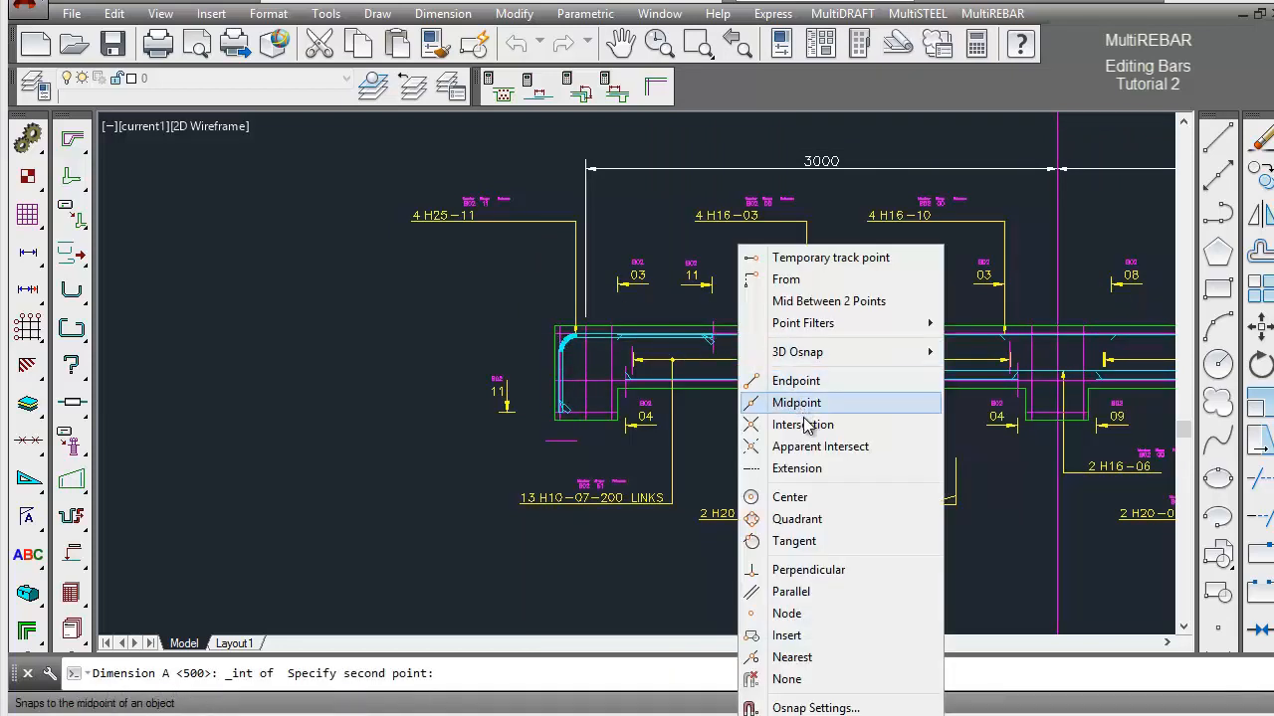
{"action": "left_click", "coordinate": [804, 425]}
{"action": "left_click", "coordinate": [714, 338]}
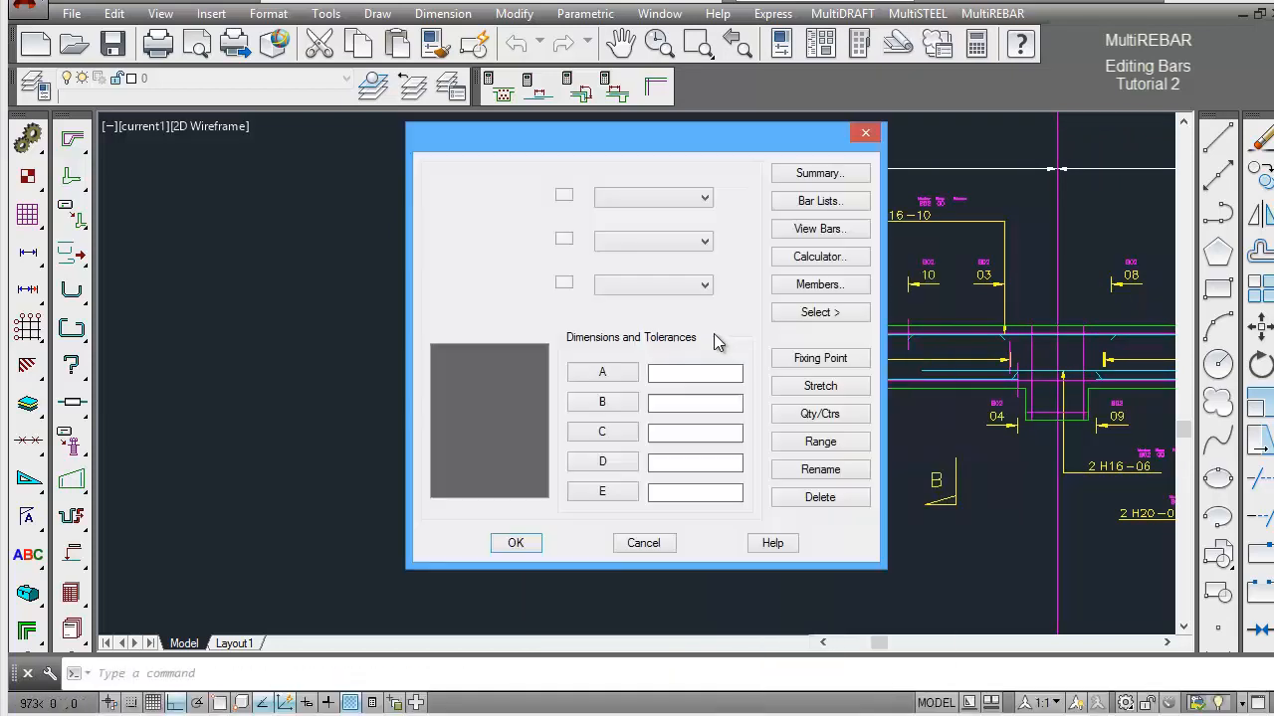
Enter the U-bar's B depth and a C leg as long as leg A, and accept the bar dimensions.
{"action": "double_click", "coordinate": [668, 401]}
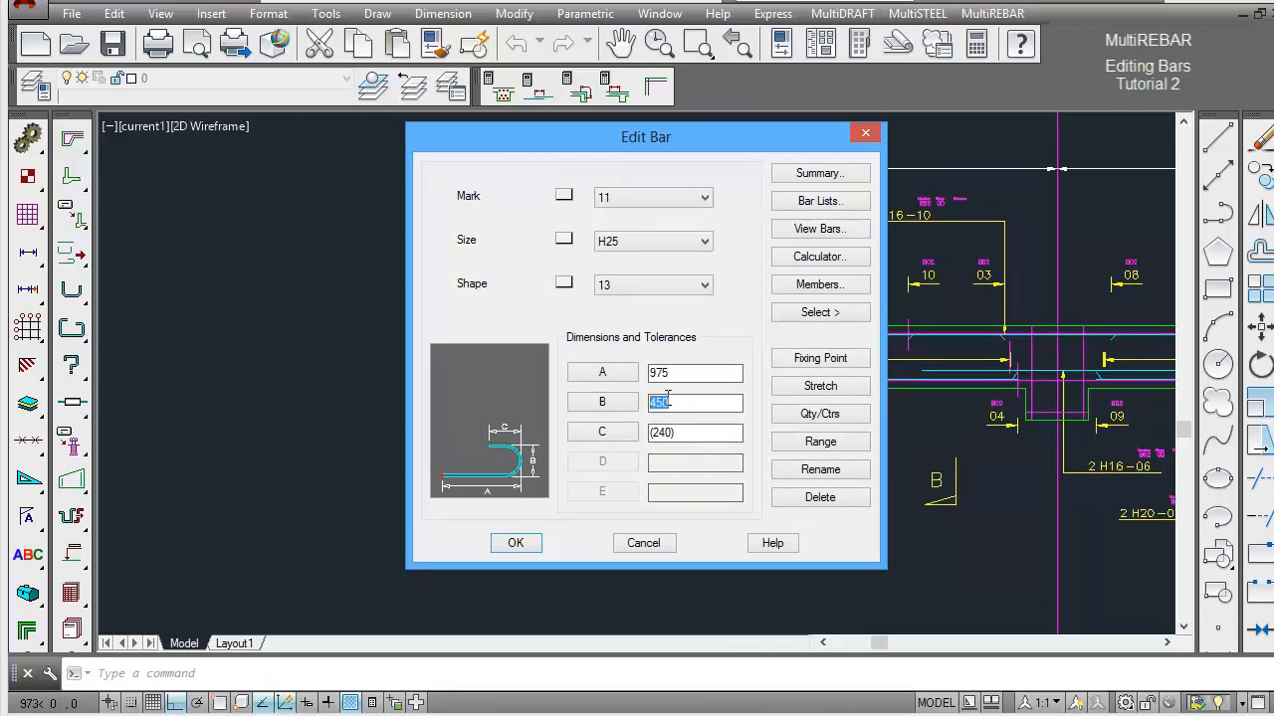
{"action": "type", "text": "300"}
{"action": "double_click", "coordinate": [675, 430]}
{"action": "type", "text": "975"}
{"action": "left_click", "coordinate": [528, 549]}
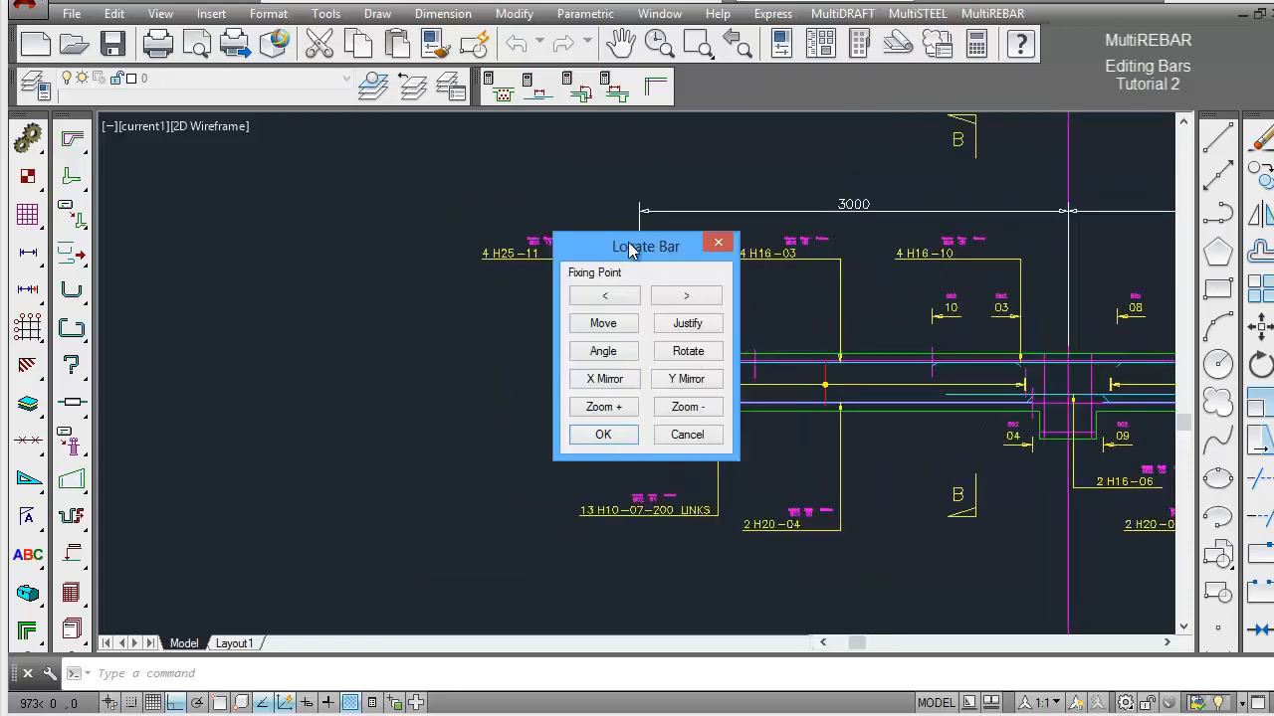
Rotate the U-bar so its legs run horizontally into the span, with the fixing point at its upper outer corner.
{"action": "left_click_drag", "start_coordinate": [629, 250], "coordinate": [814, 259]}
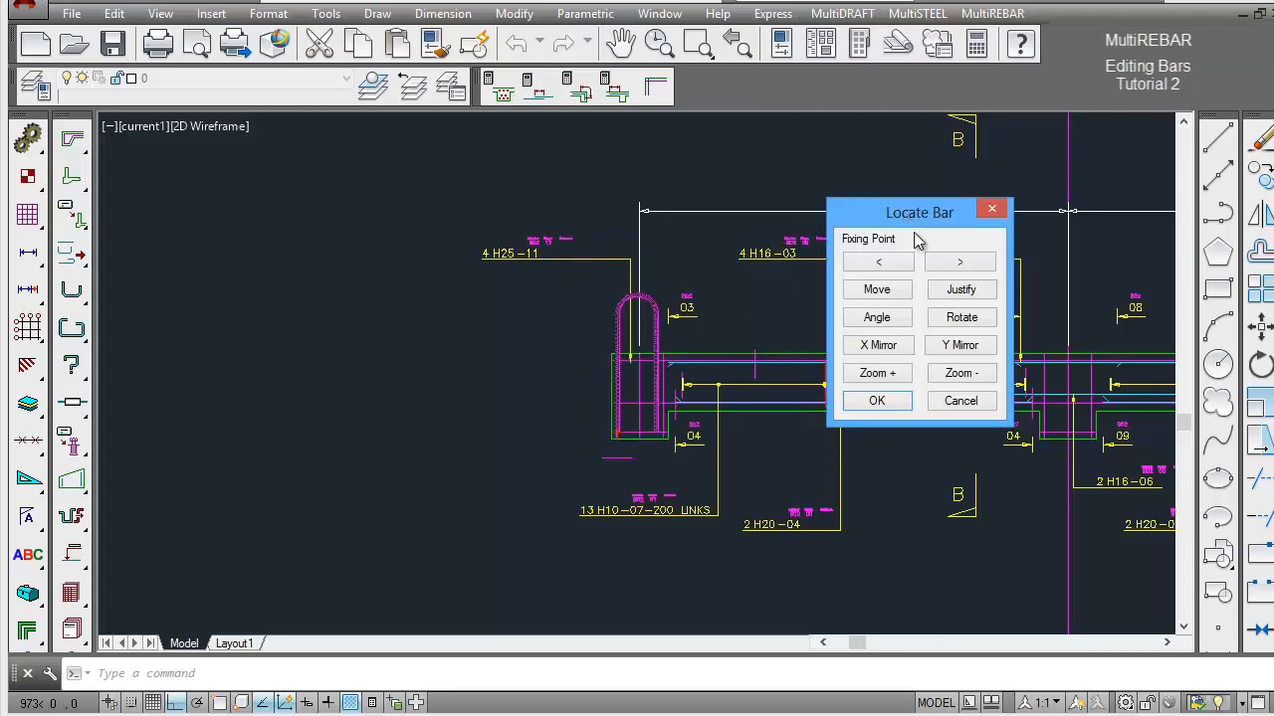
{"action": "left_click", "coordinate": [959, 265]}
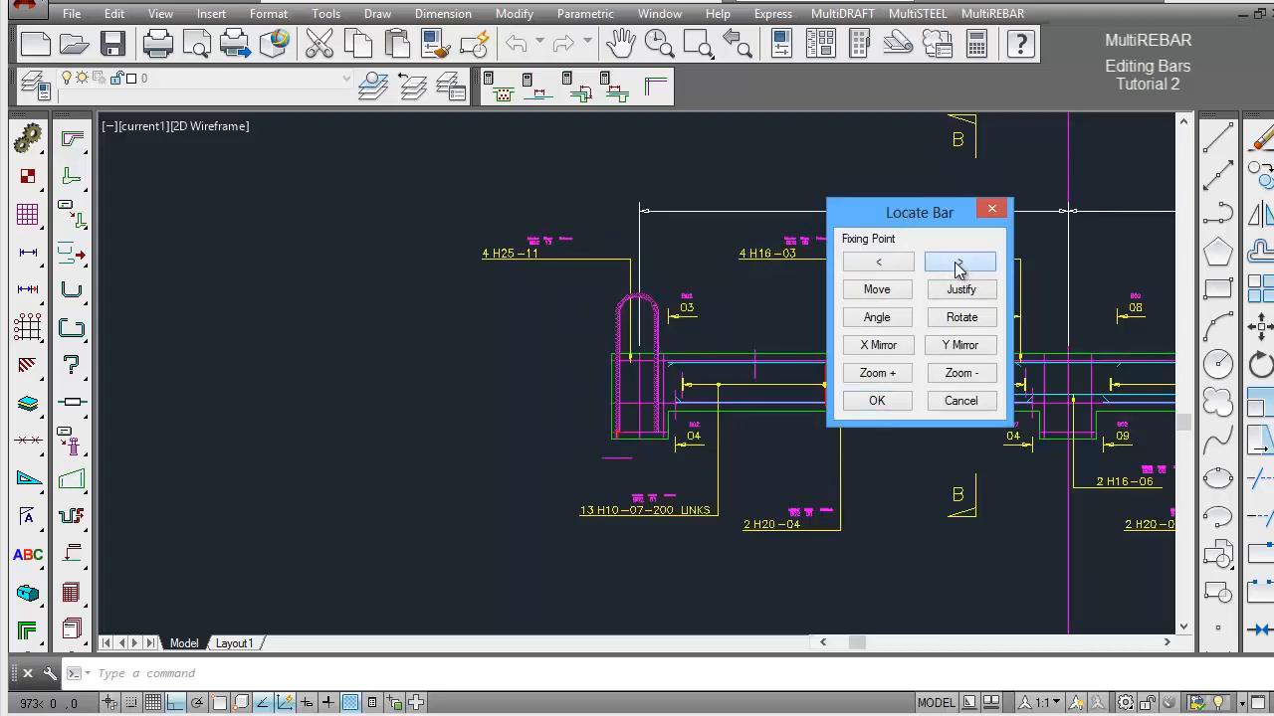
{"action": "left_click", "coordinate": [959, 264]}
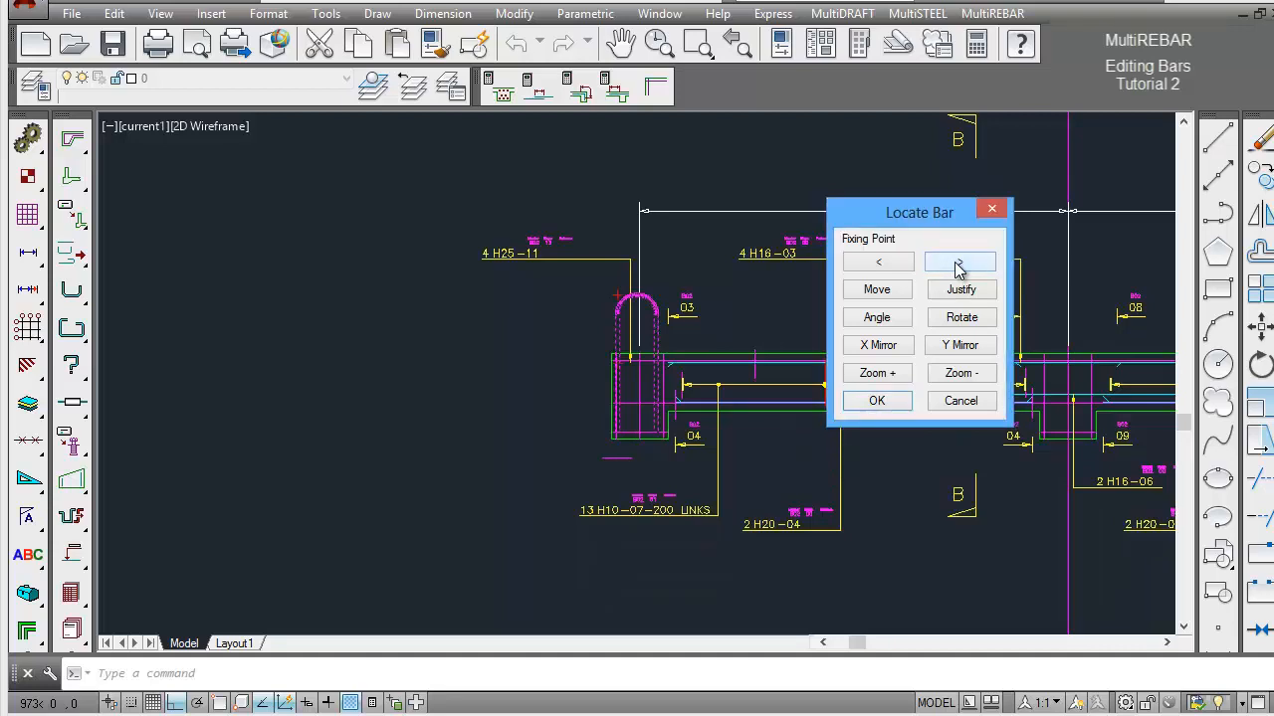
{"action": "left_click", "coordinate": [958, 265]}
{"action": "left_click", "coordinate": [961, 320]}
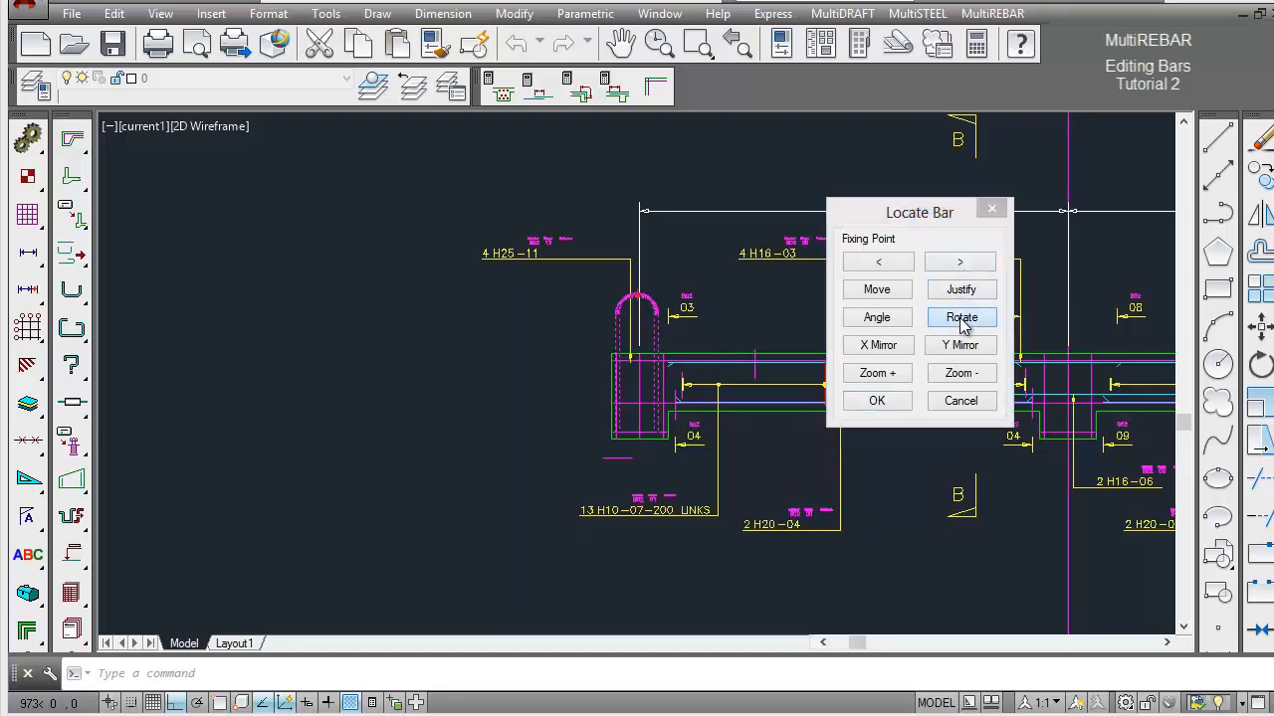
{"action": "left_click", "coordinate": [960, 263]}
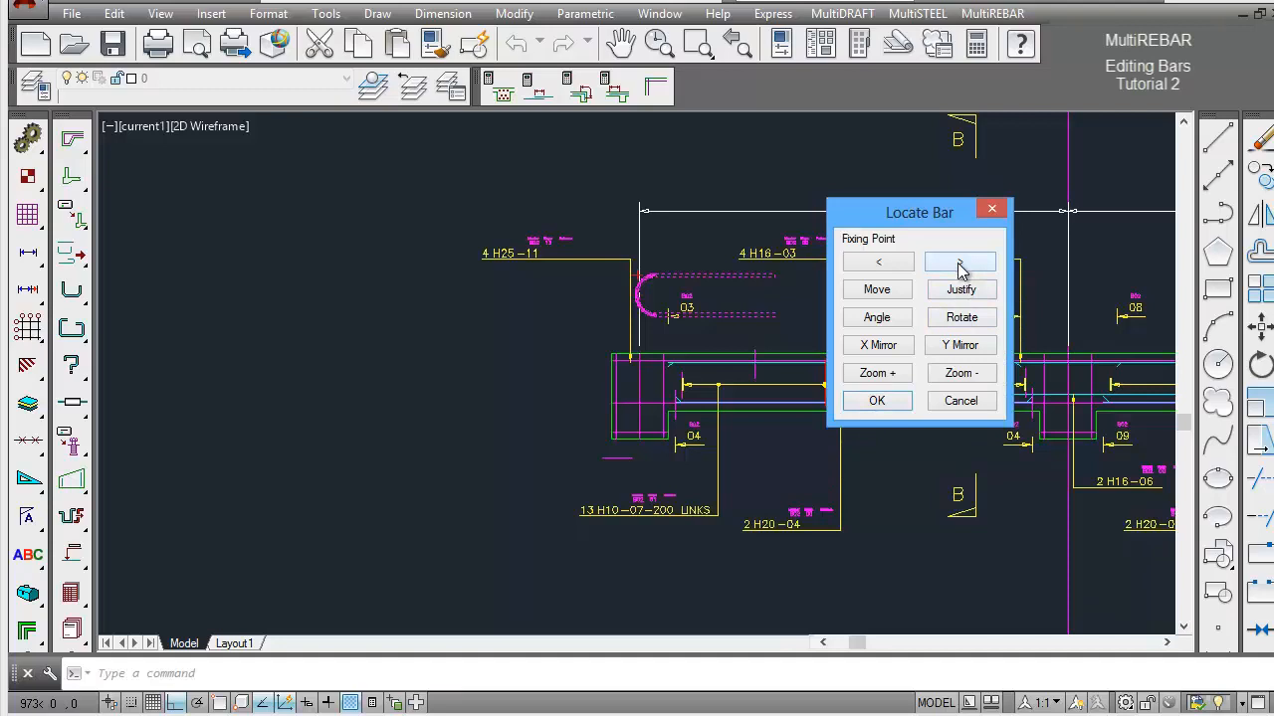
Move the U-bar by its upper outer corner to the intersection of the cover lines in Beam 2's left support and accept the location.
{"action": "left_click", "coordinate": [880, 294]}
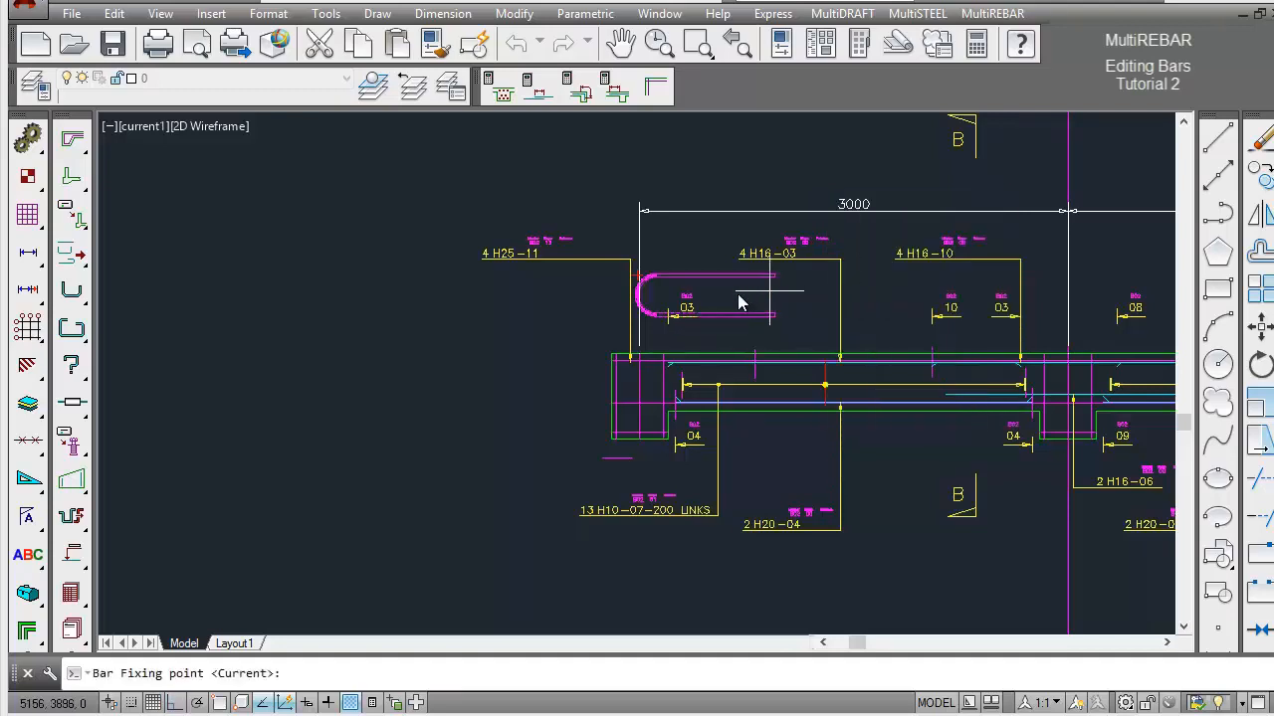
{"action": "left_click", "coordinate": [641, 284]}
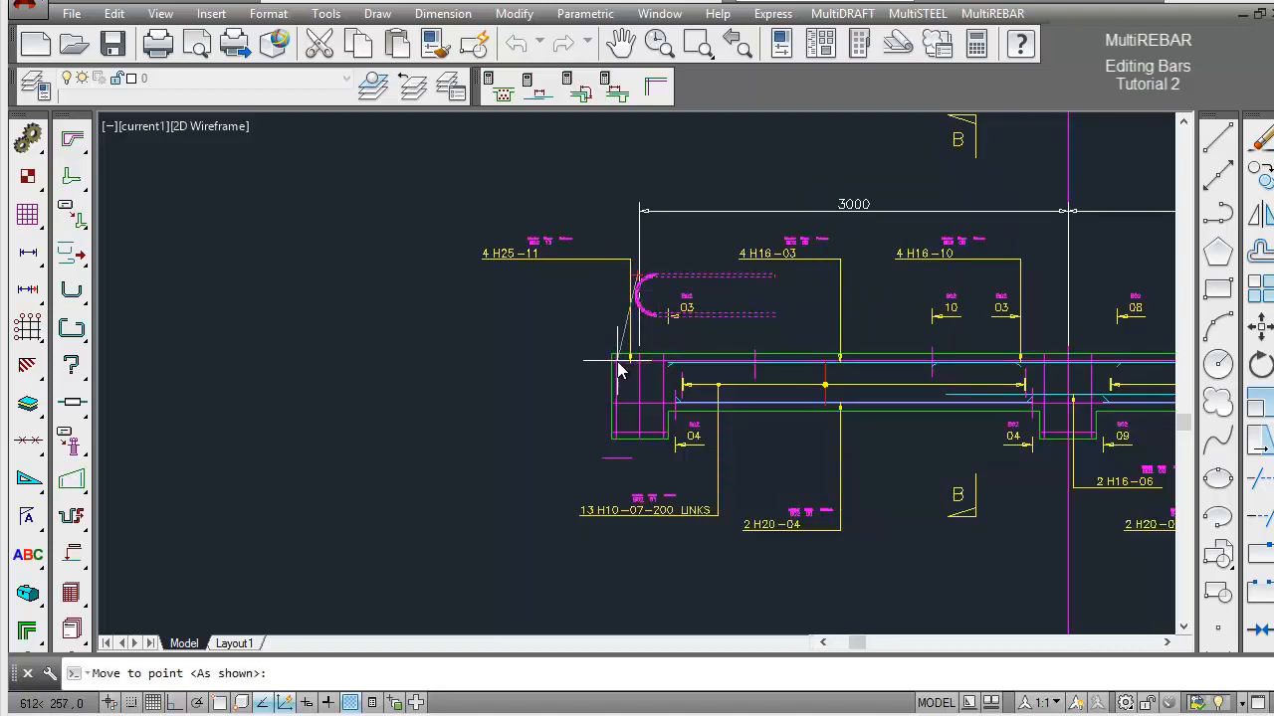
{"action": "left_click", "coordinate": [617, 362]}
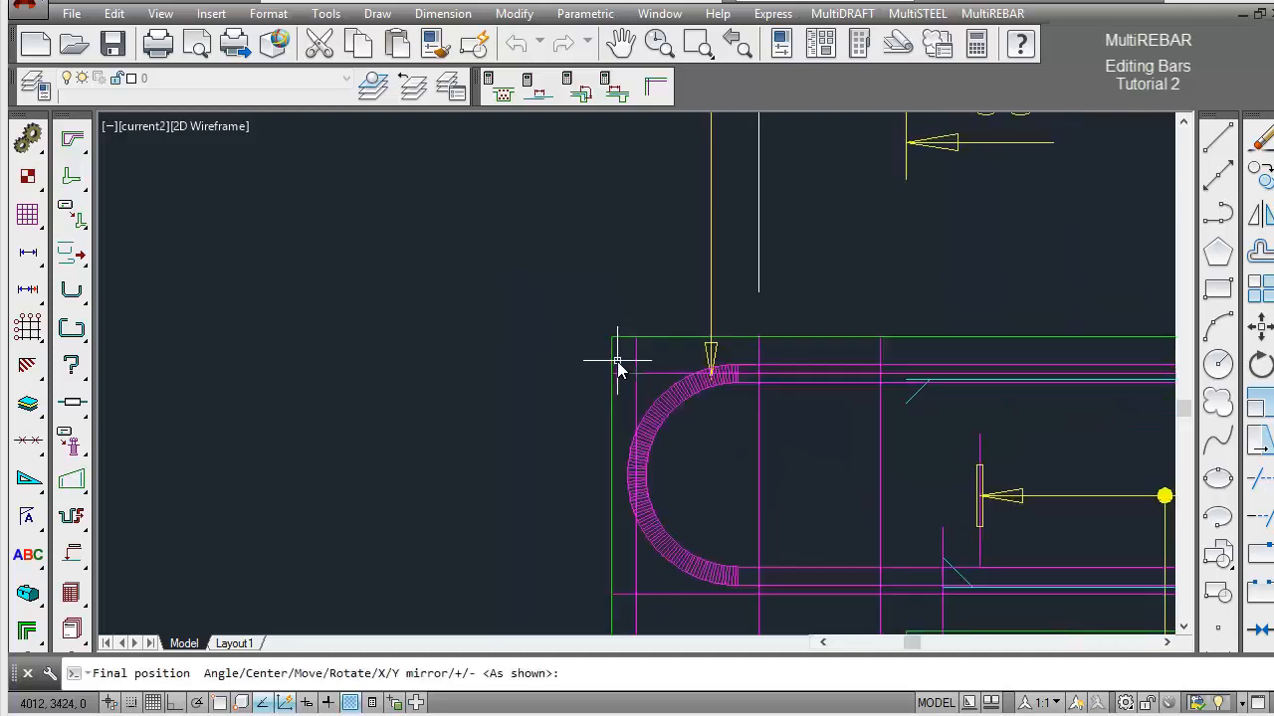
{"action": "left_click", "coordinate": [712, 432]}
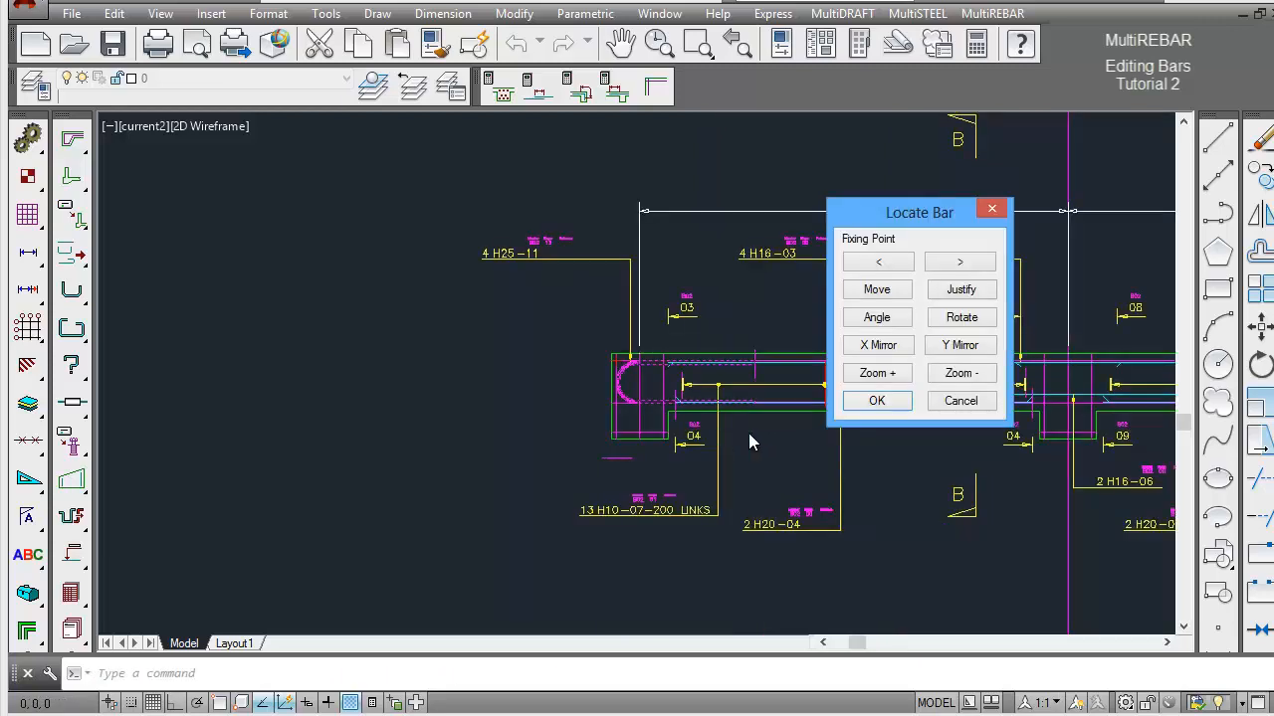
{"action": "left_click", "coordinate": [895, 404]}
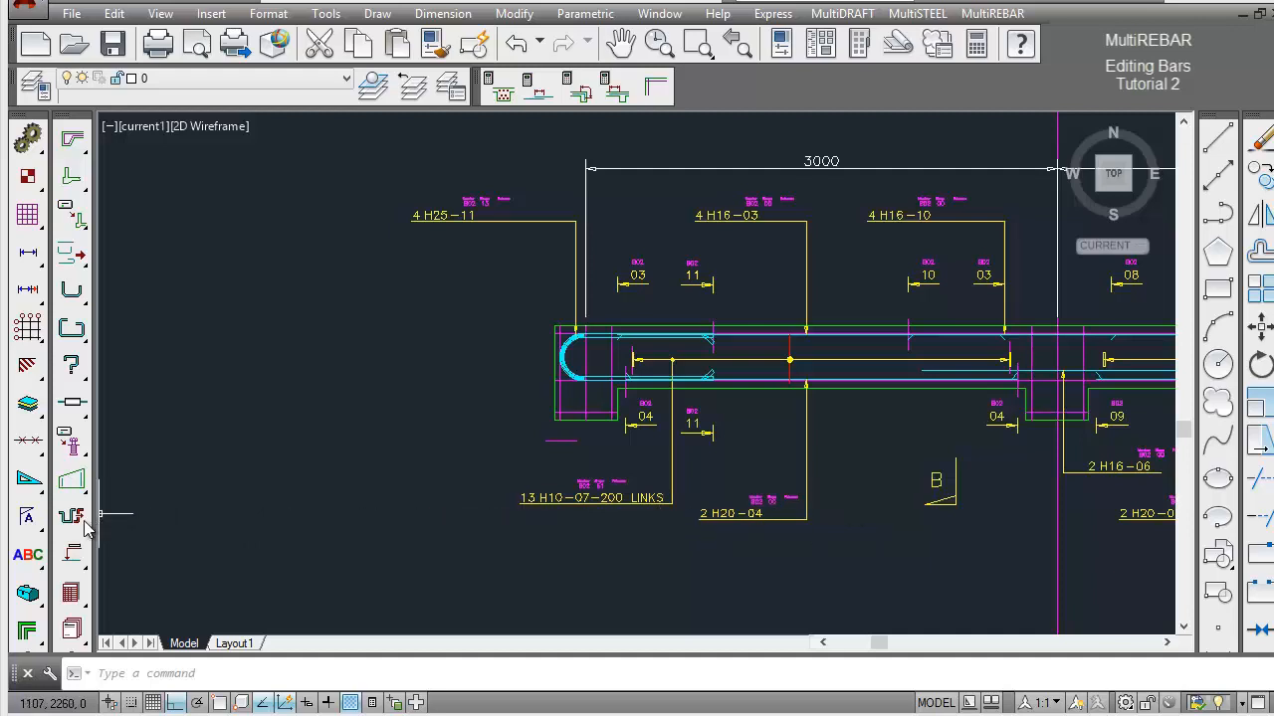
Open the quantity and spacing settings of the 4 H25-11 bar label at Beam 2's left end.
{"action": "left_click_drag", "start_coordinate": [78, 526], "coordinate": [230, 532]}
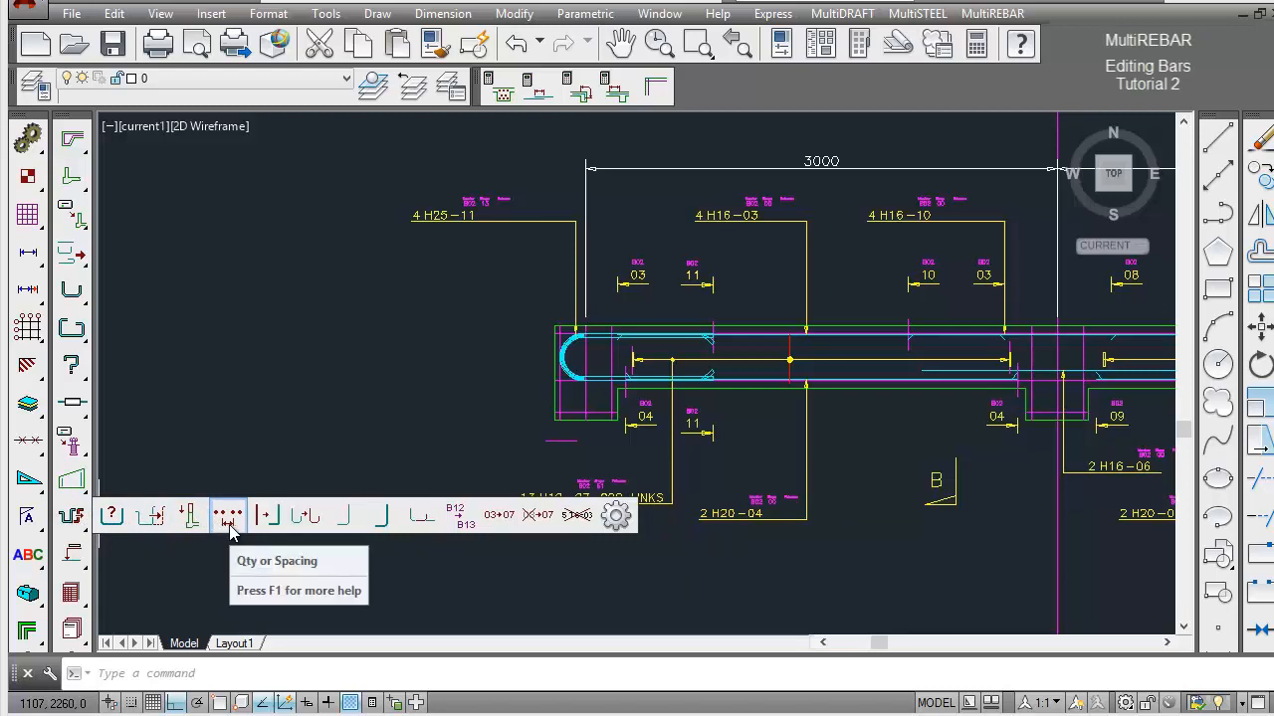
{"action": "left_click_drag", "start_coordinate": [230, 532], "coordinate": [230, 532]}
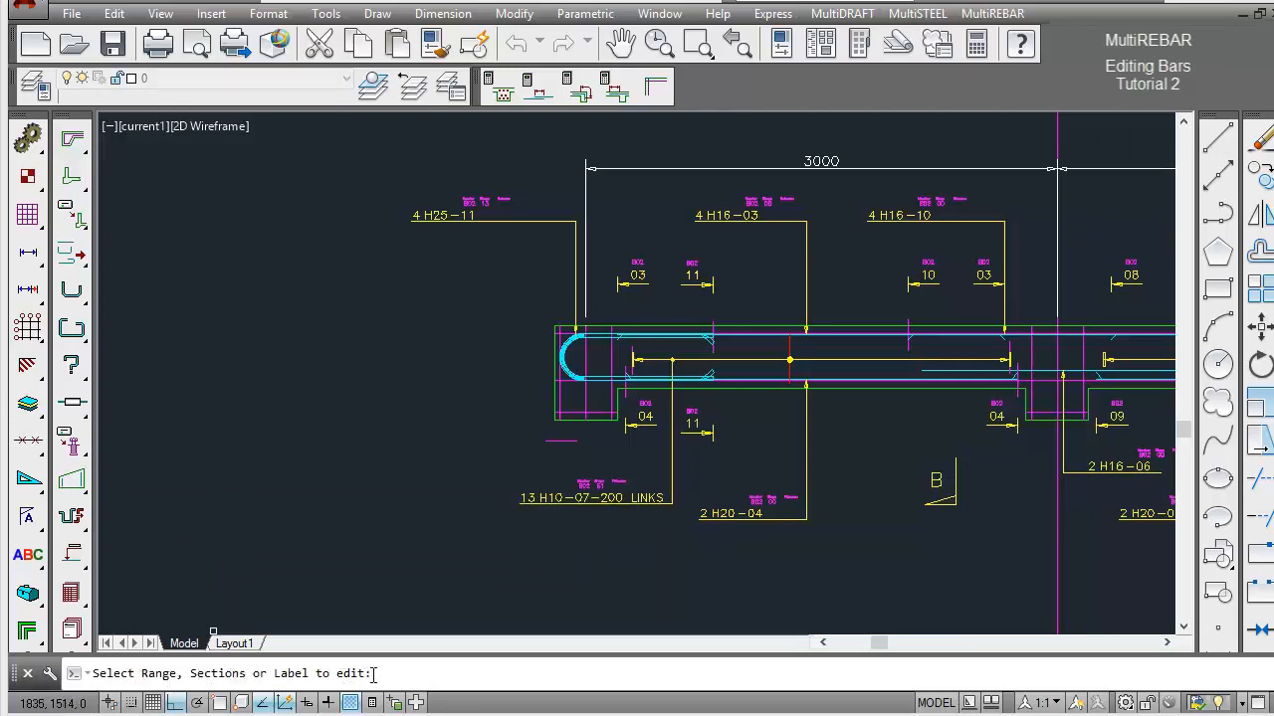
{"action": "left_click", "coordinate": [445, 219]}
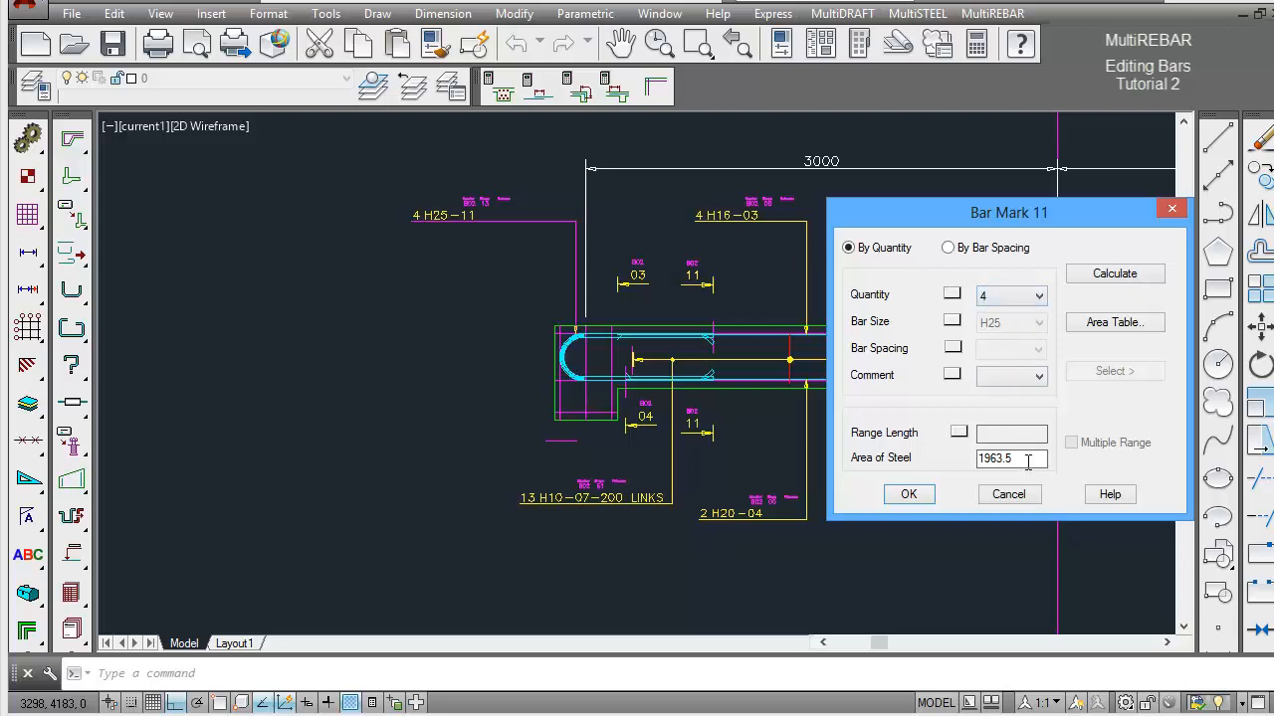
Try a quantity of 7 for bar mark 11 and check its area of steel.
{"action": "left_click", "coordinate": [1040, 297]}
{"action": "left_click", "coordinate": [1010, 405]}
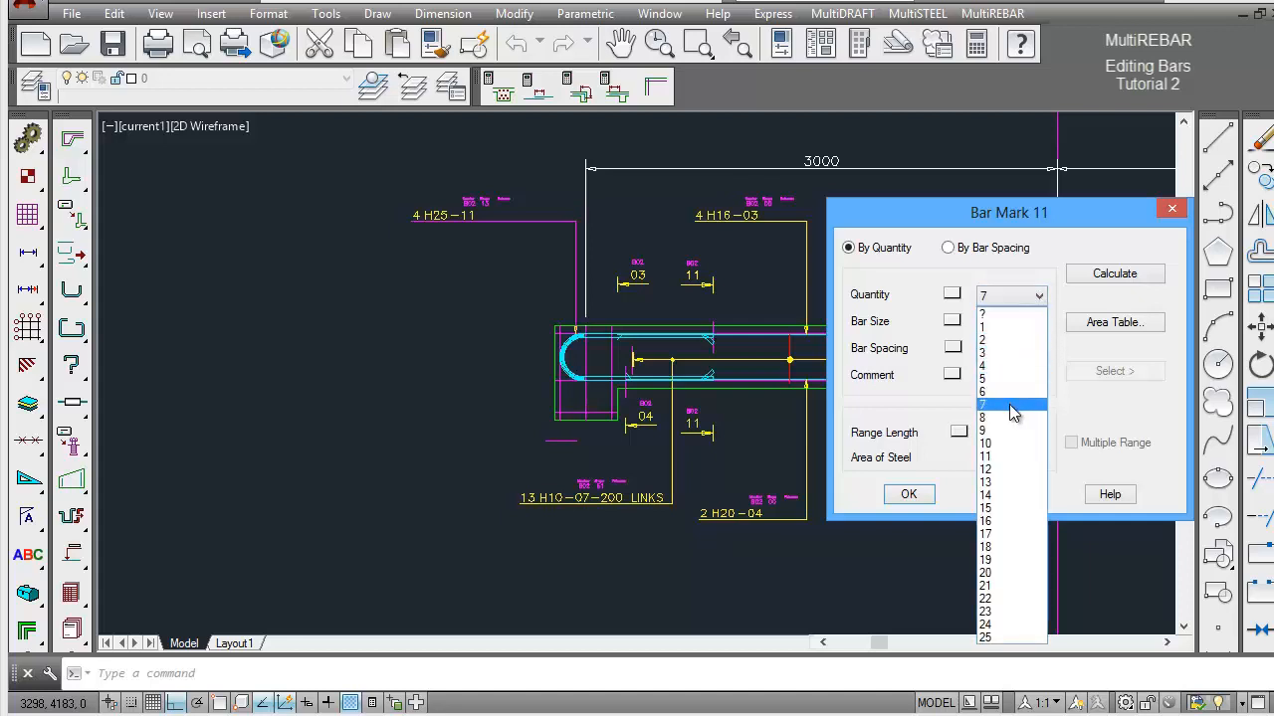
{"action": "double_click", "coordinate": [1006, 457]}
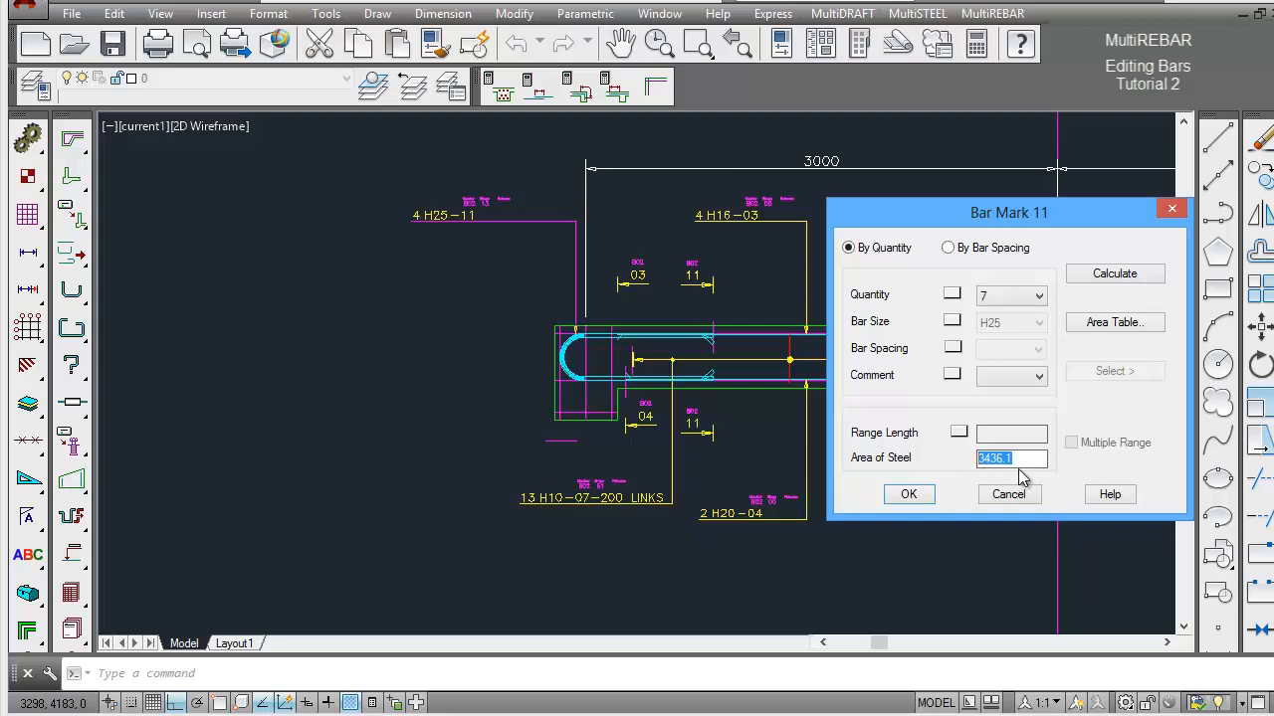
Choose three size 25 bars from the sectional areas table and apply the quantity of 3 to bar mark 11.
{"action": "left_click", "coordinate": [1112, 324]}
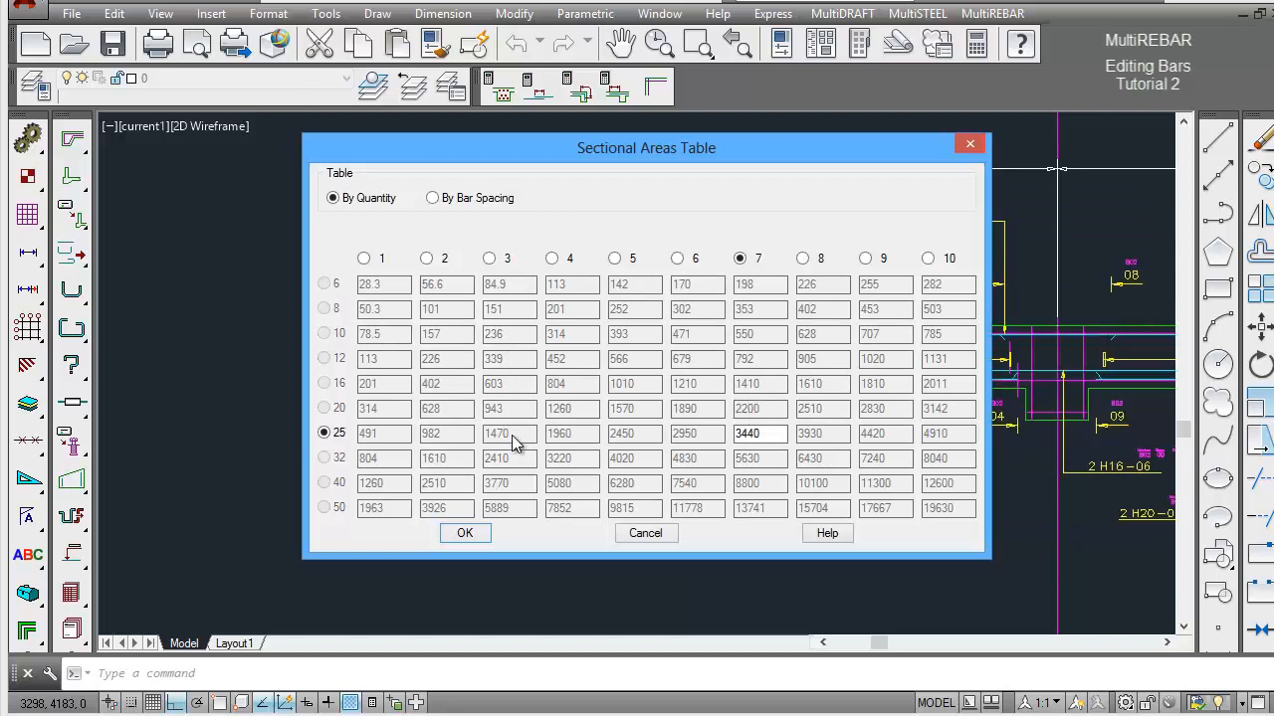
{"action": "left_click", "coordinate": [491, 259]}
{"action": "left_click_drag", "start_coordinate": [518, 433], "coordinate": [485, 435]}
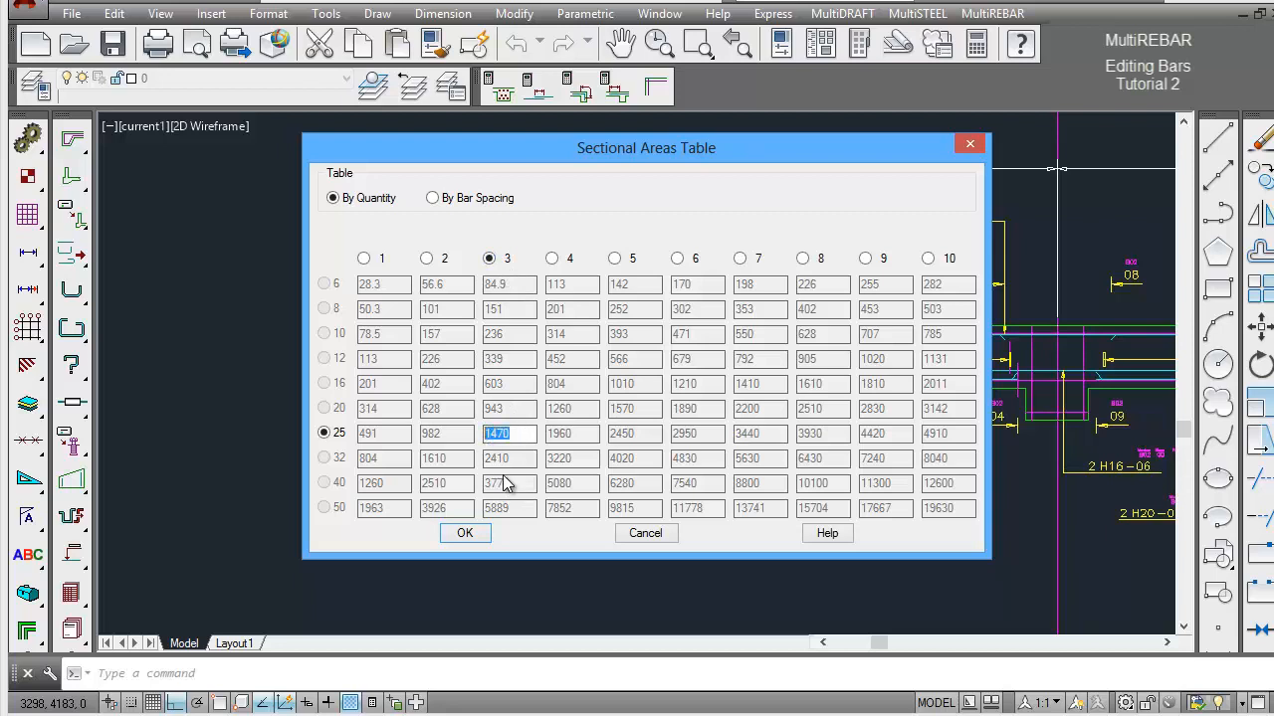
{"action": "left_click", "coordinate": [468, 534]}
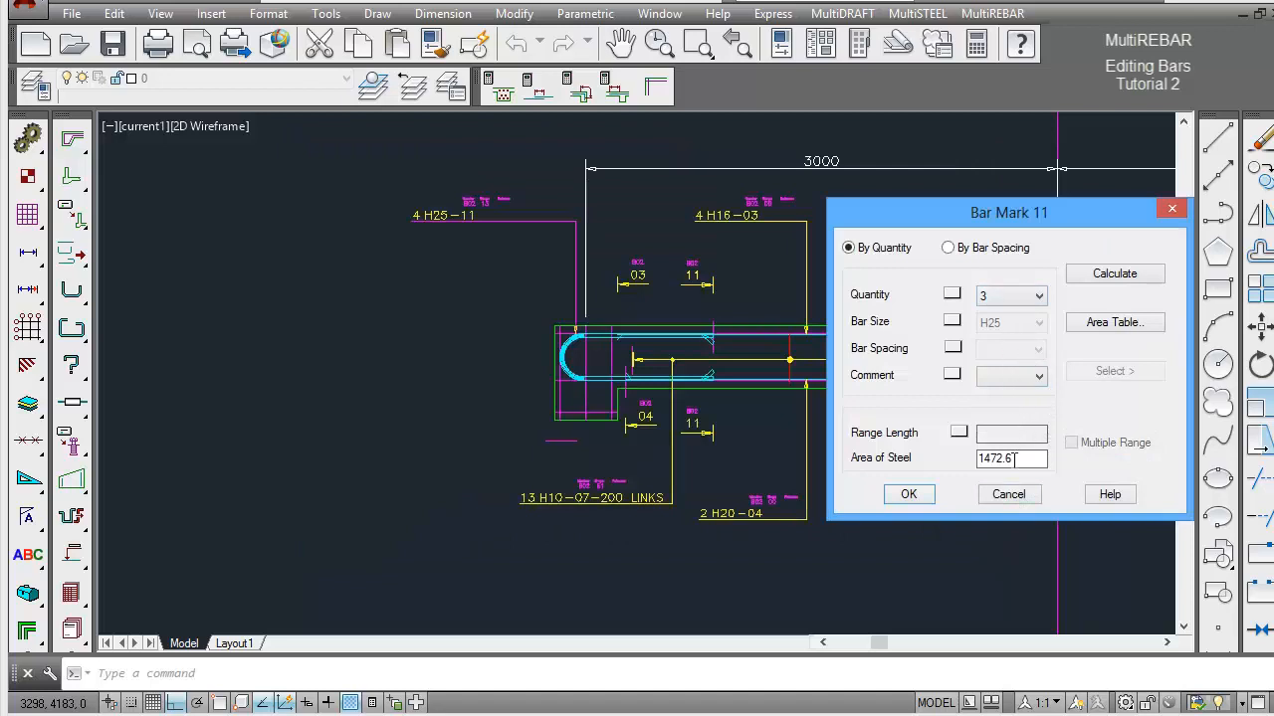
{"action": "left_click", "coordinate": [906, 498]}
{"action": "left_click", "coordinate": [906, 498]}
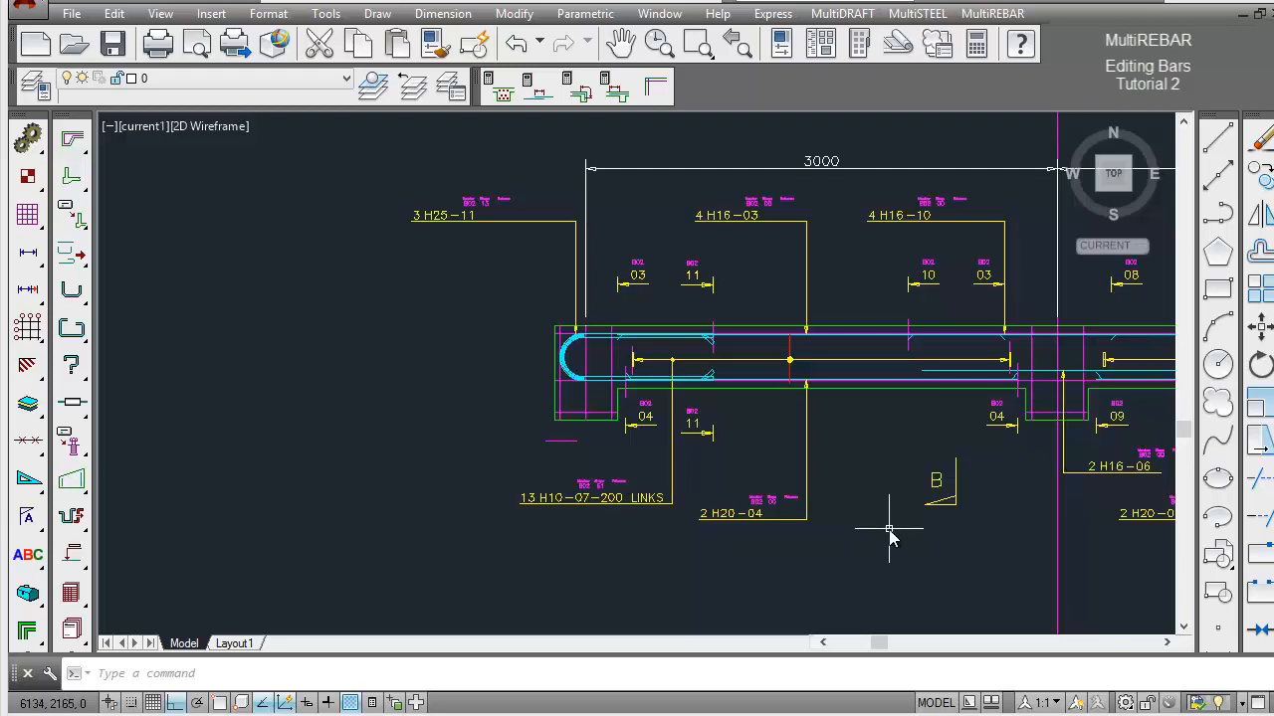
Zoom to the extents of the drawing to view both beams and the sheet.
{"action": "type", "text": "z"}
{"action": "key", "text": "Return"}
{"action": "type", "text": "e"}
{"action": "key", "text": "Return"}
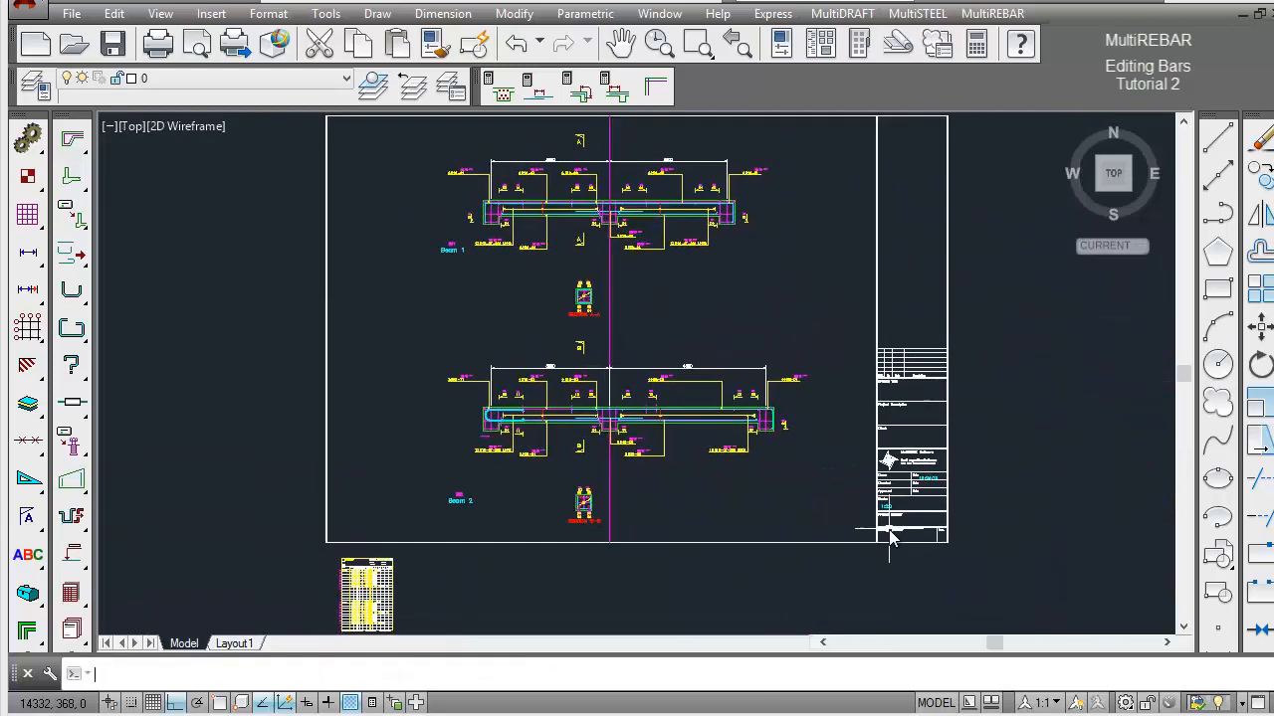